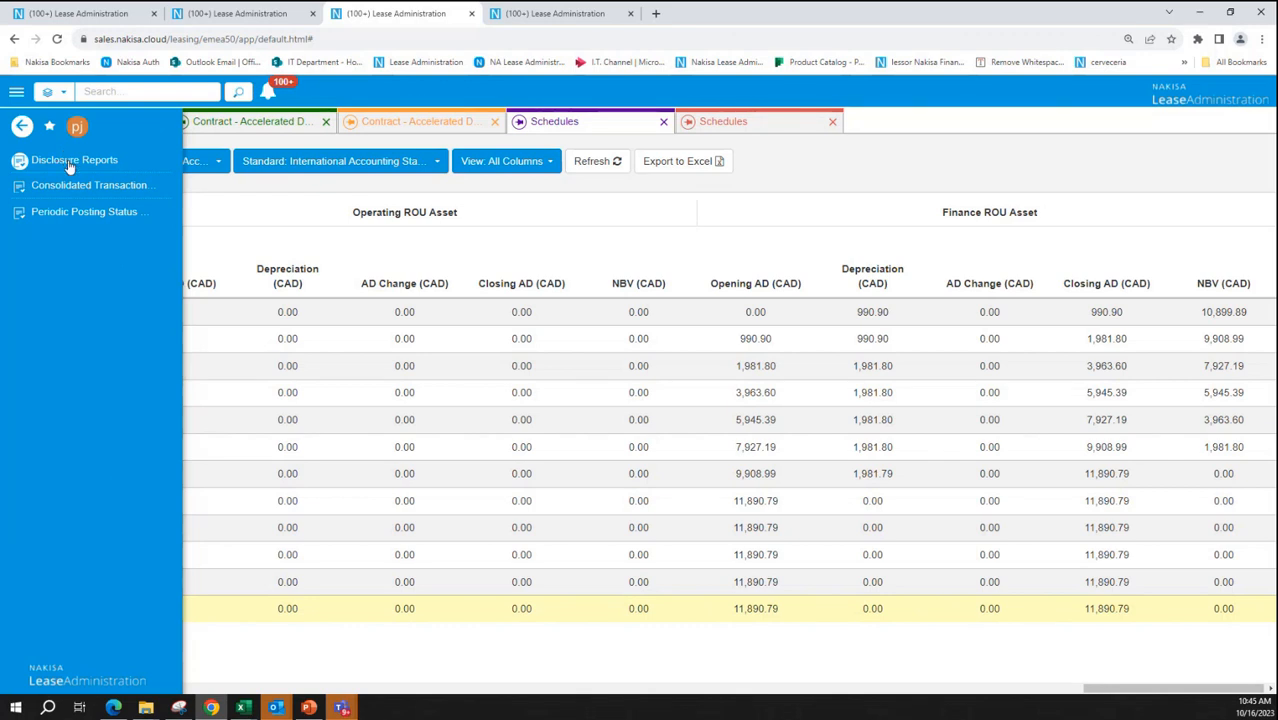
Open the Disclosure Reports page and choose Asset Roll Forward Report as the report to run.
{"action": "left_click", "coordinate": [69, 163]}
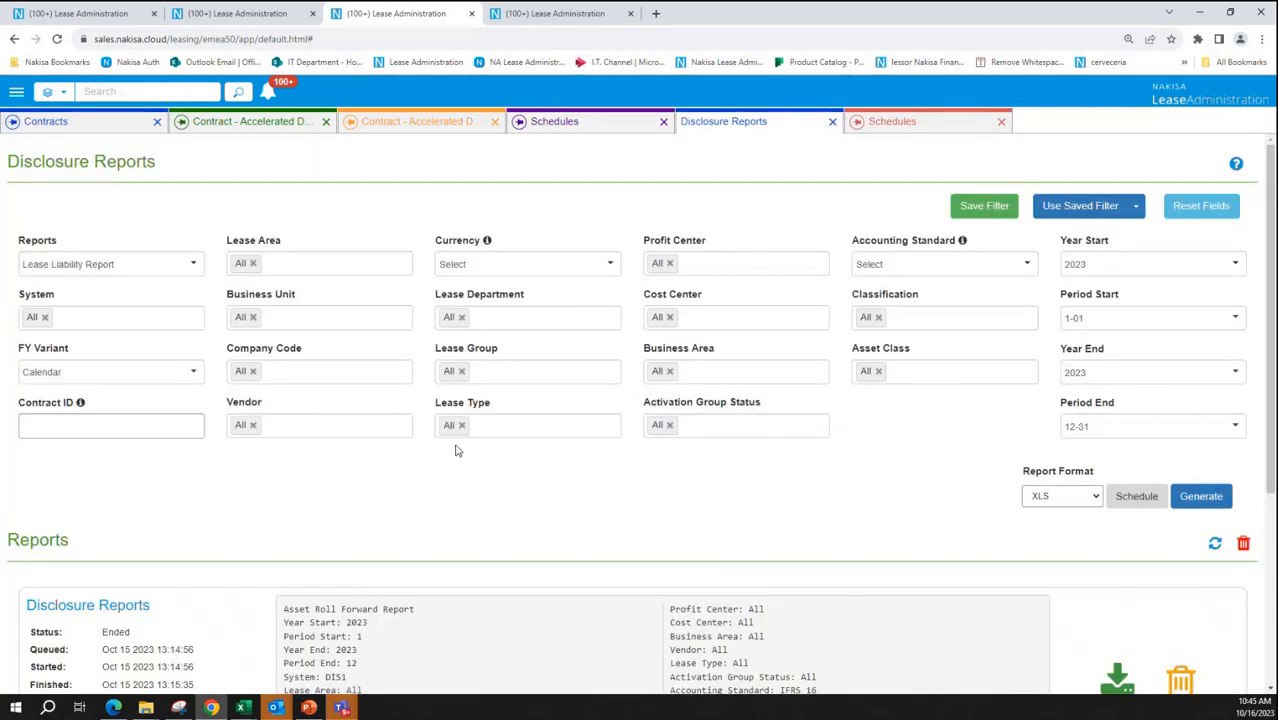
{"action": "left_click", "coordinate": [140, 268]}
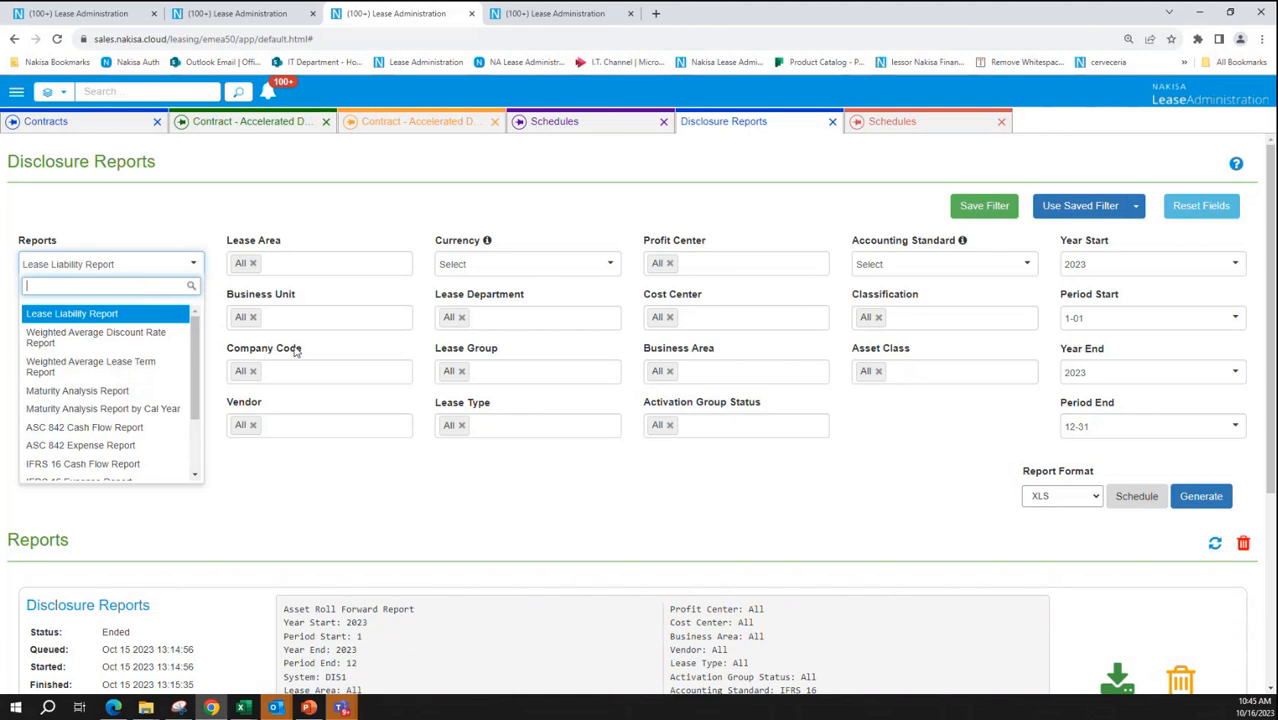
{"action": "left_click", "coordinate": [315, 509]}
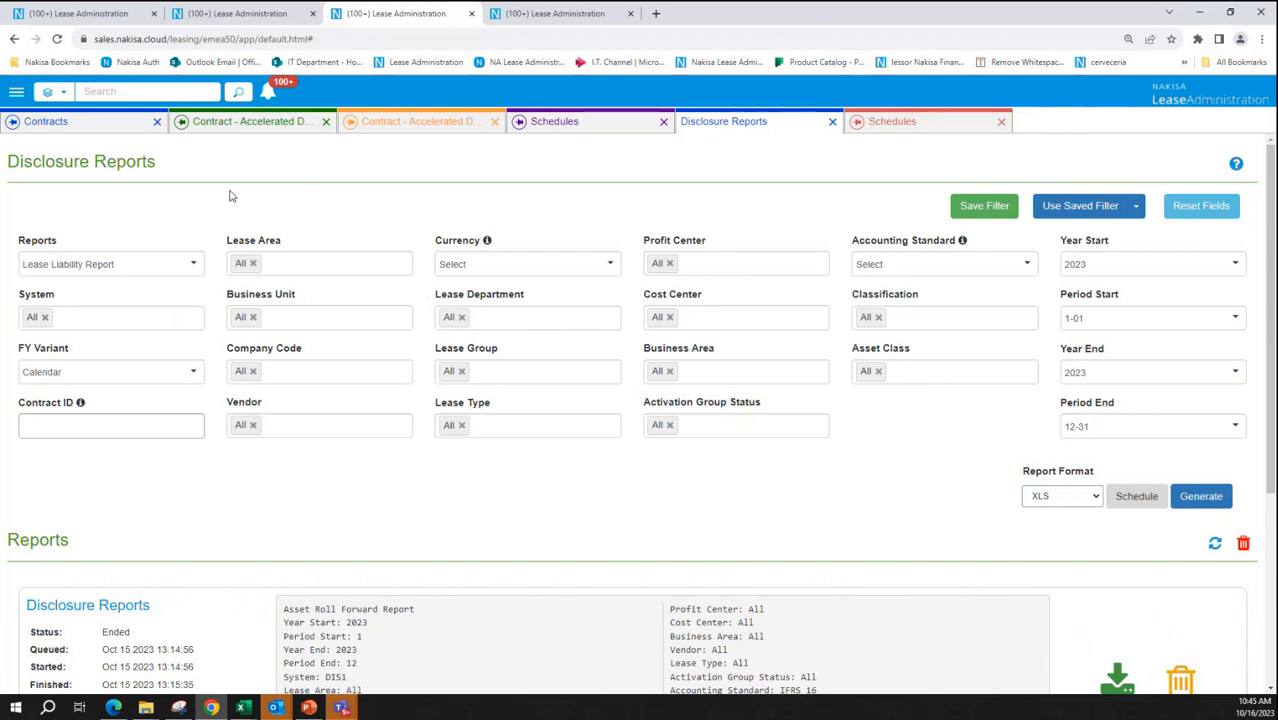
{"action": "left_click", "coordinate": [62, 265]}
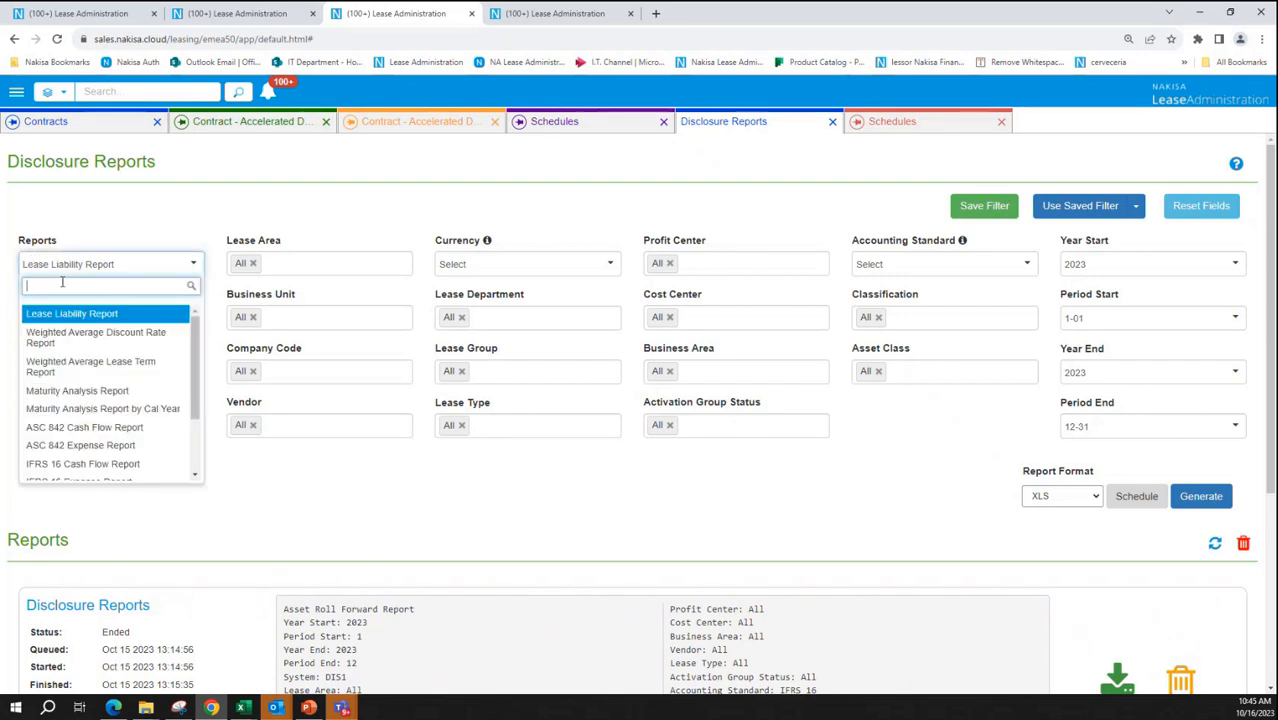
{"action": "scroll", "coordinate": [84, 386], "scroll_direction": "down", "scroll_amount": 3}
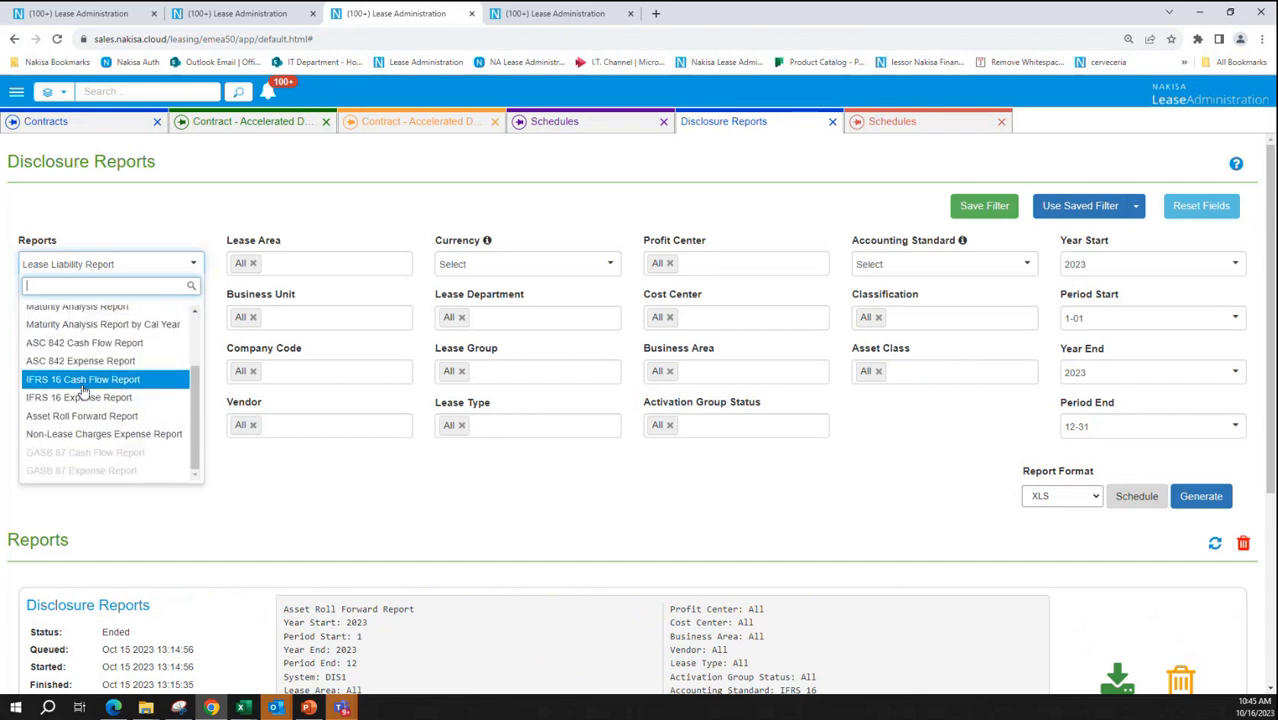
{"action": "scroll", "coordinate": [80, 378], "scroll_direction": "up", "scroll_amount": 3}
{"action": "scroll", "coordinate": [80, 376], "scroll_direction": "up", "scroll_amount": 1}
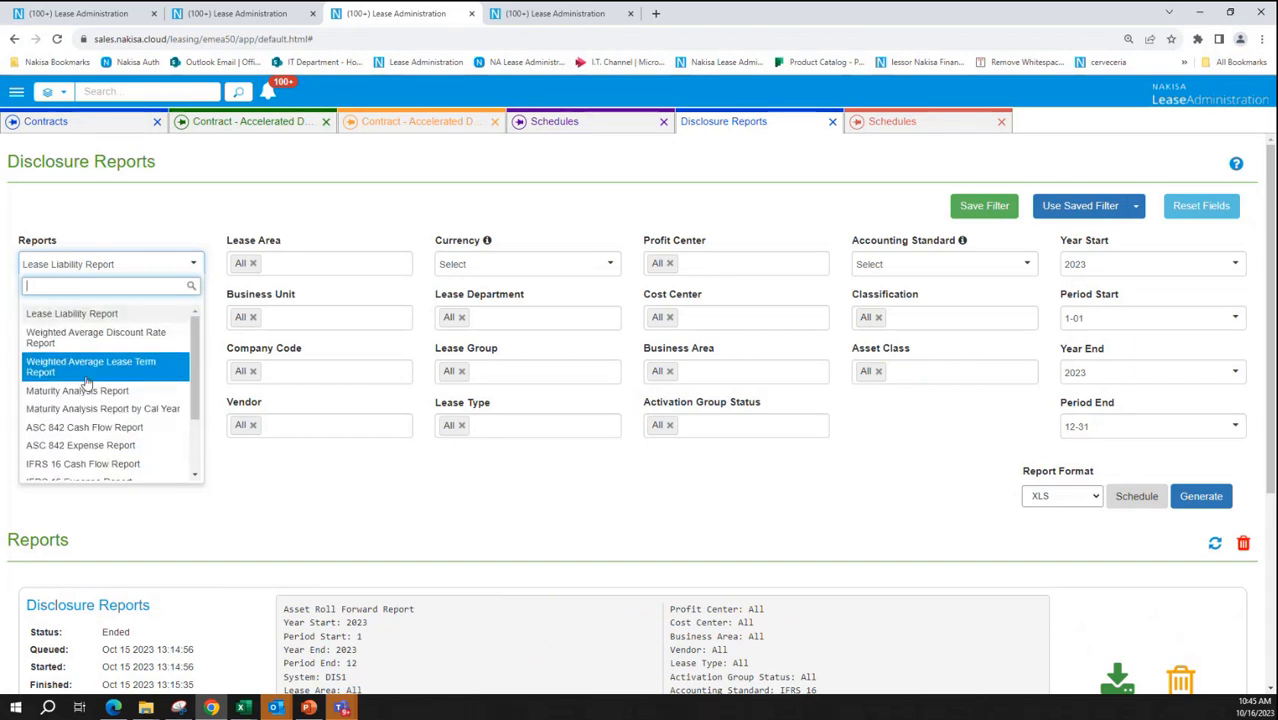
{"action": "type", "text": "as"}
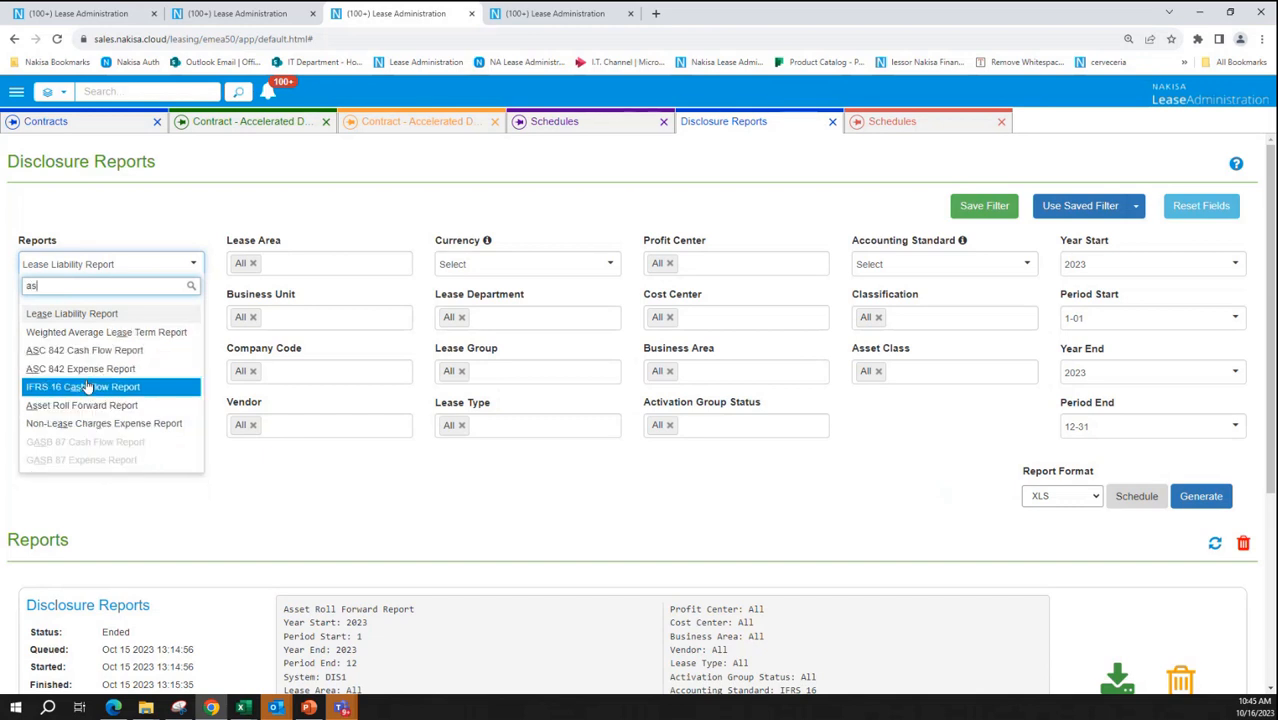
{"action": "left_click", "coordinate": [120, 405]}
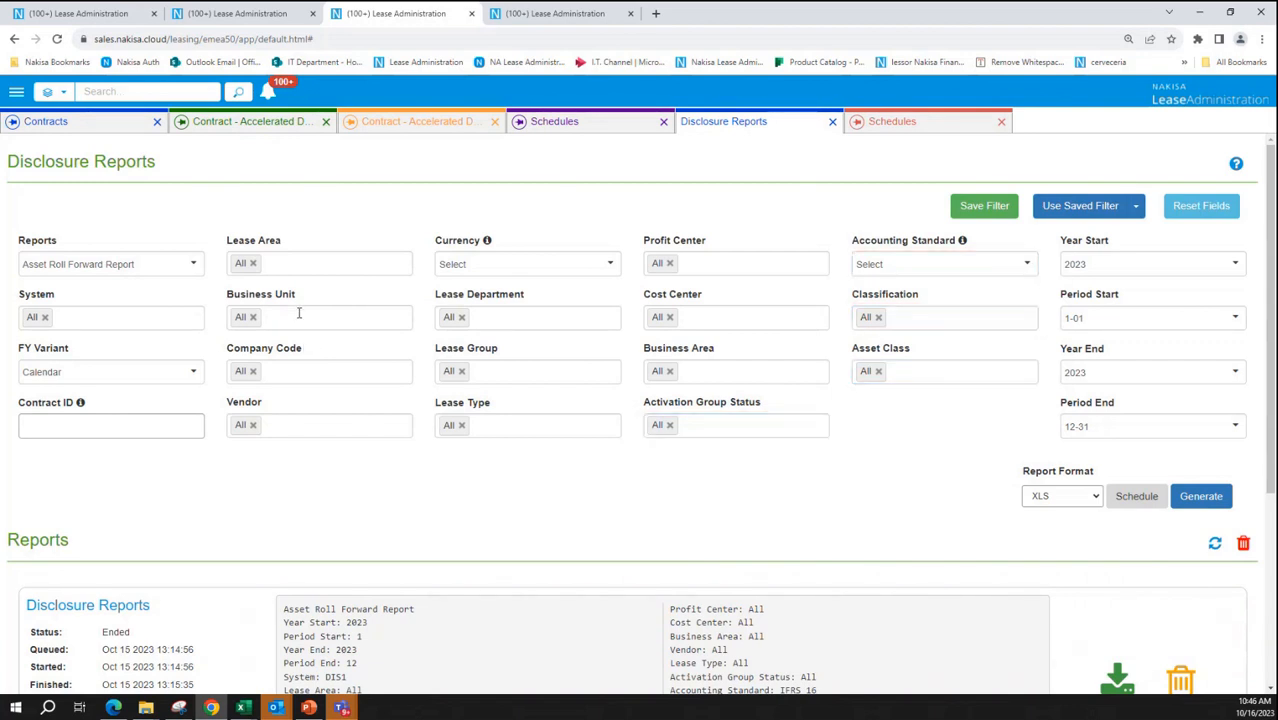
Set the report's FY variant to Calendar and its system to DIS1.
{"action": "left_click", "coordinate": [64, 372]}
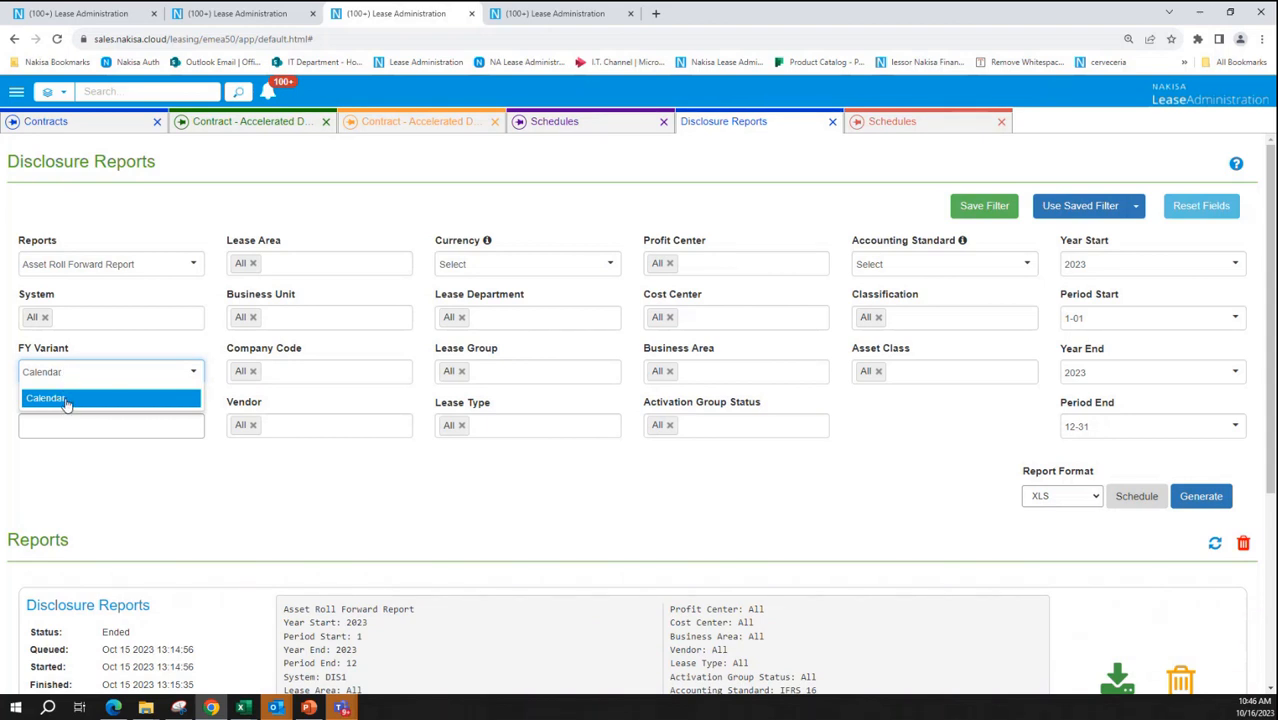
{"action": "left_click", "coordinate": [66, 400]}
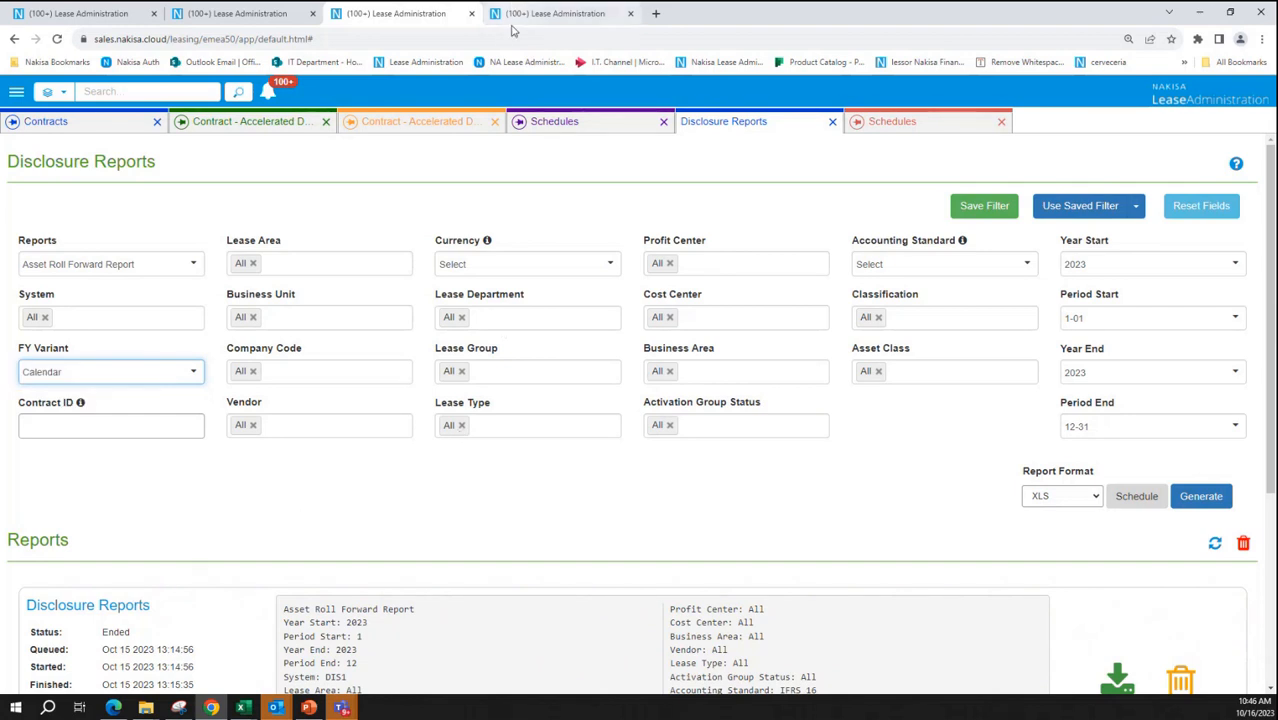
{"action": "left_click", "coordinate": [514, 263]}
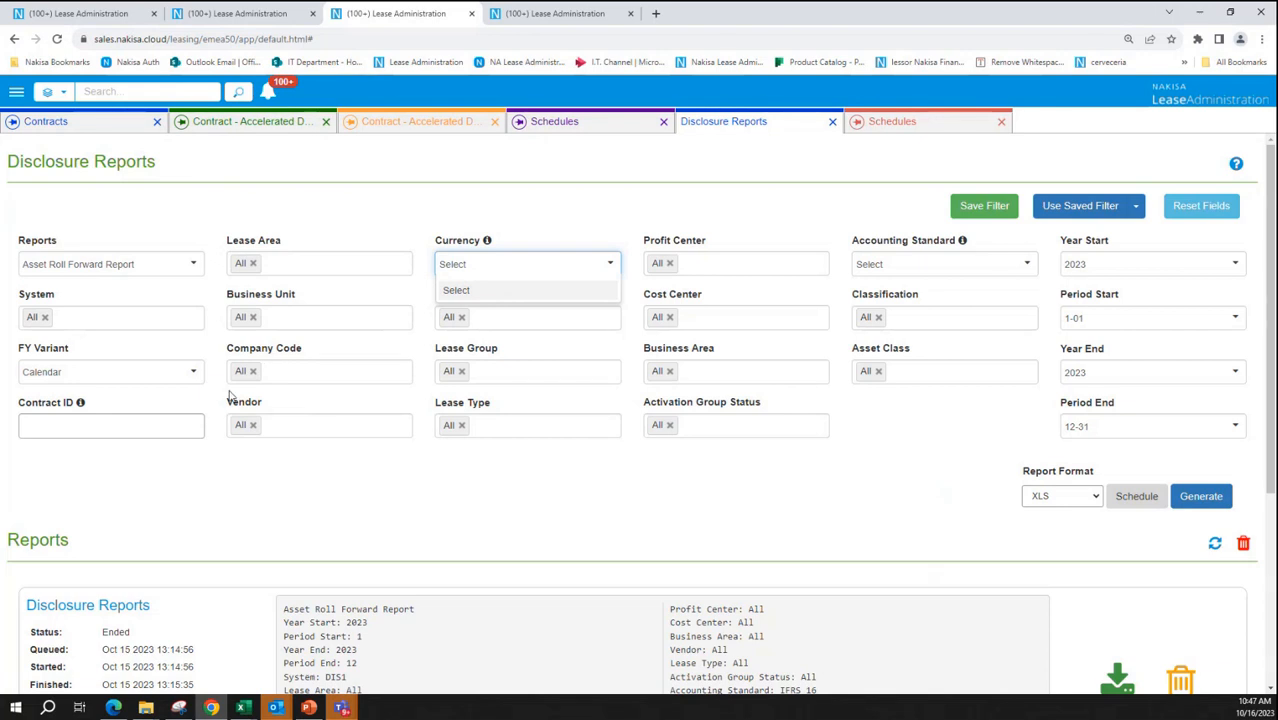
{"action": "left_click", "coordinate": [121, 320]}
{"action": "left_click", "coordinate": [33, 362]}
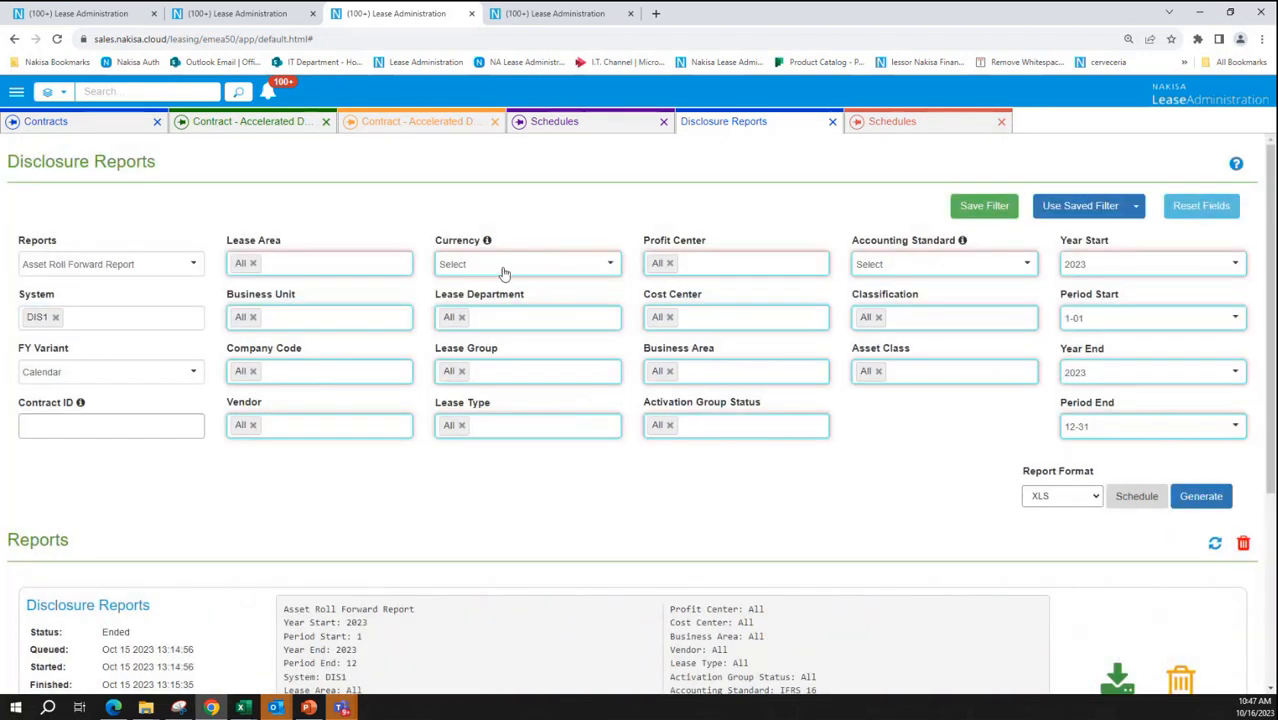
Restrict the report to company code D111 - Canada - Disconnected and check which currencies are offered.
{"action": "left_click", "coordinate": [490, 268]}
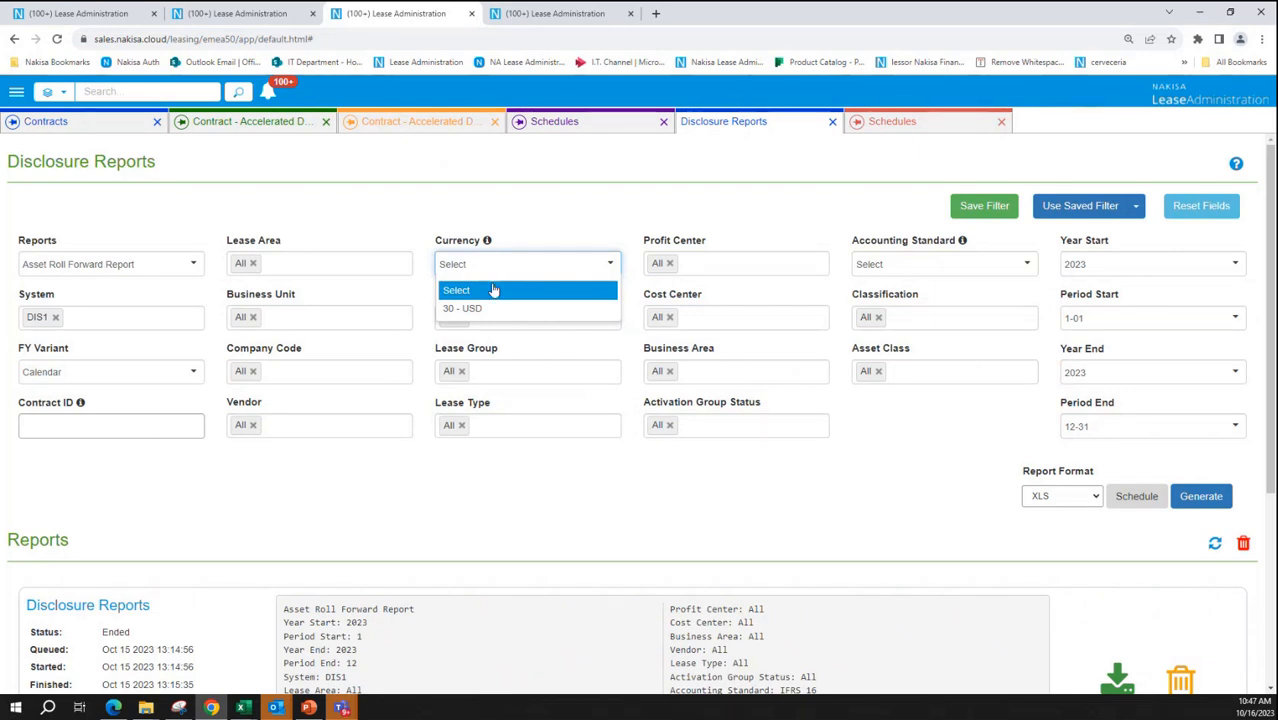
{"action": "left_click", "coordinate": [294, 371]}
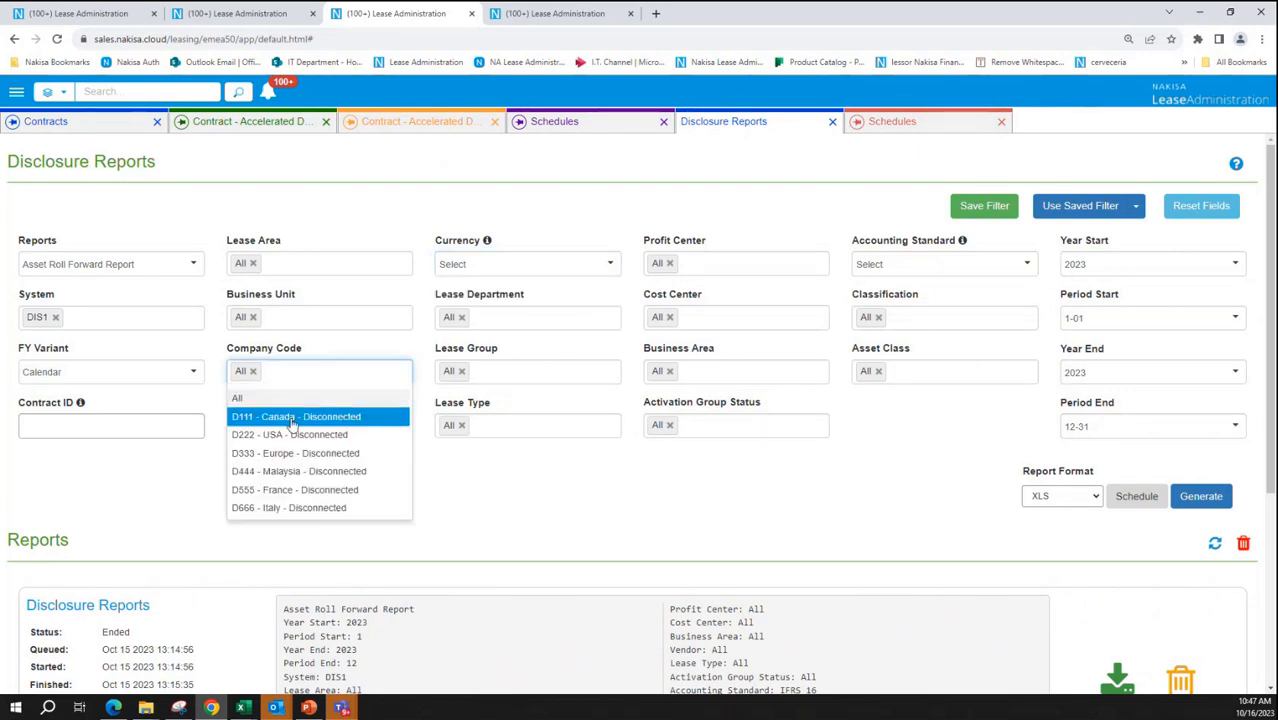
{"action": "left_click", "coordinate": [291, 421]}
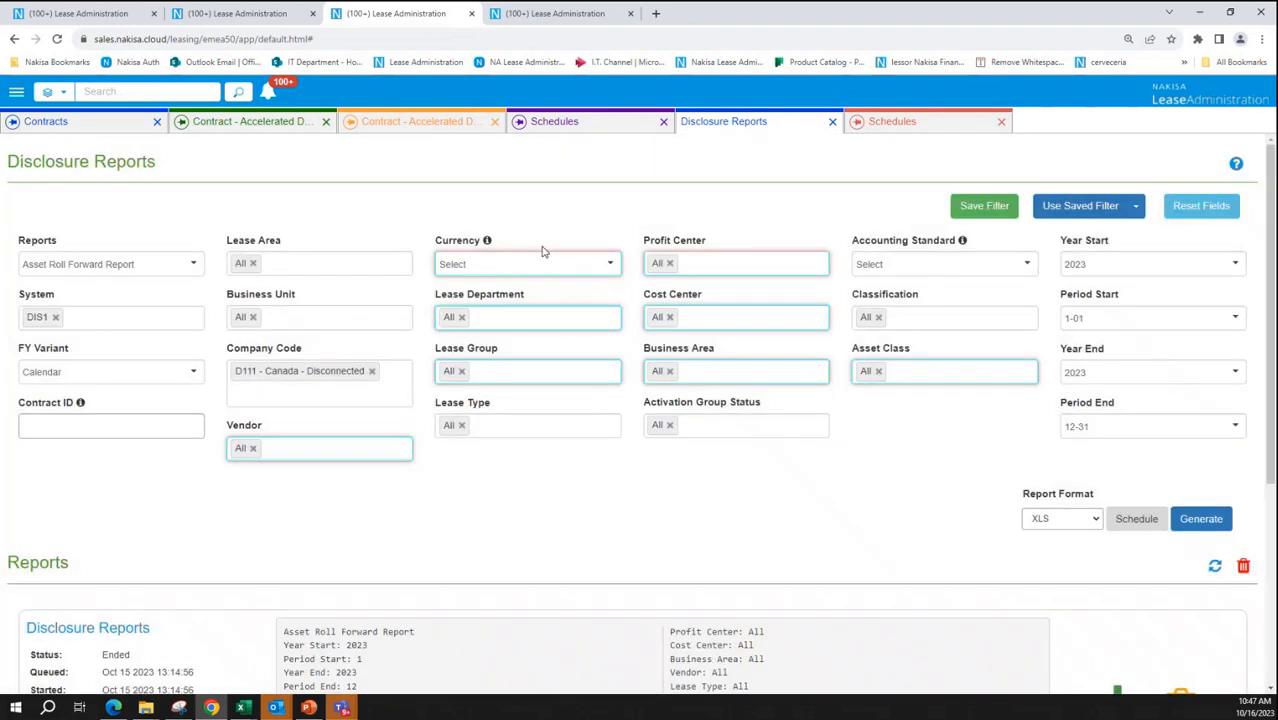
{"action": "left_click", "coordinate": [545, 265]}
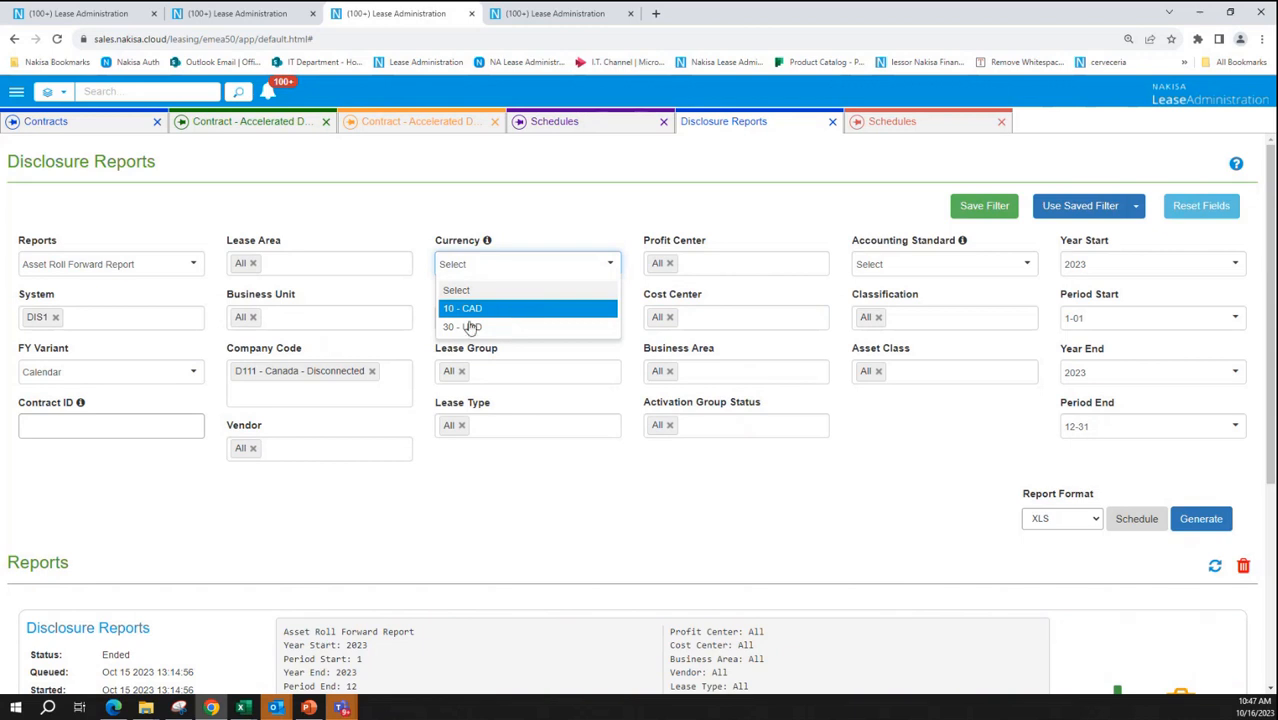
Check the currency choices with company code D222 - USA - Disconnected added, and remove that code again.
{"action": "left_click", "coordinate": [279, 389]}
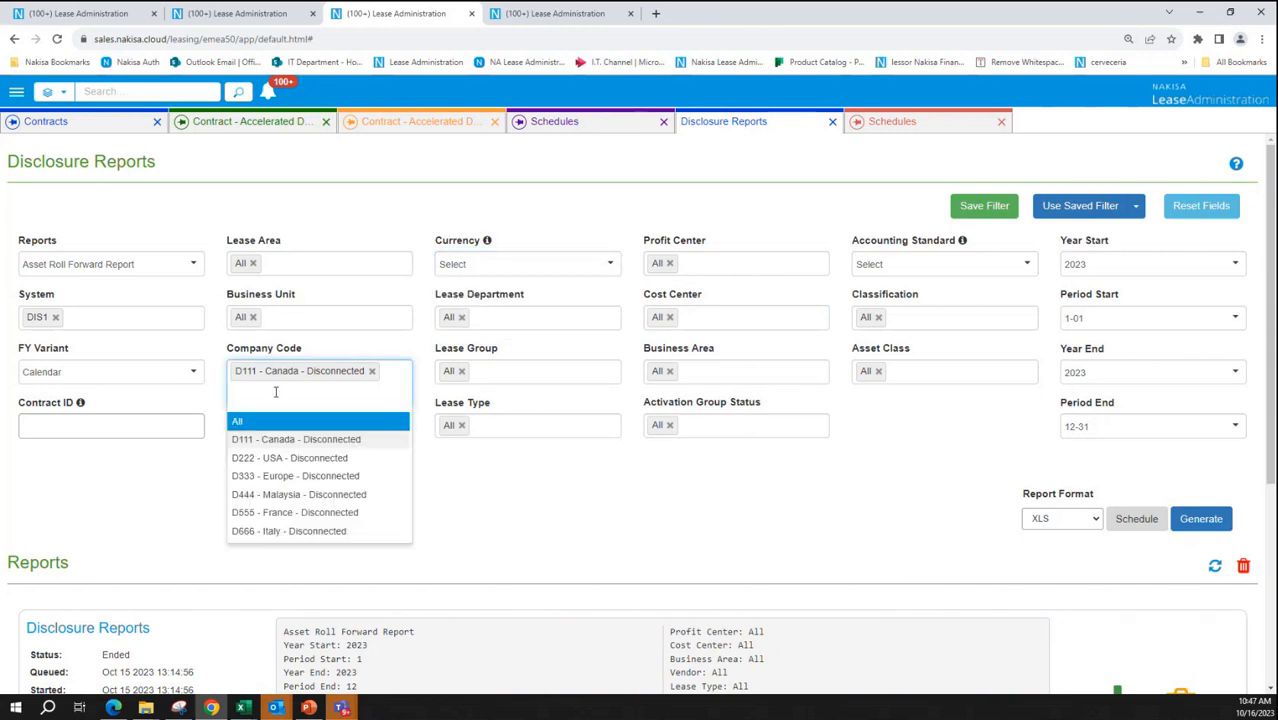
{"action": "left_click", "coordinate": [274, 462]}
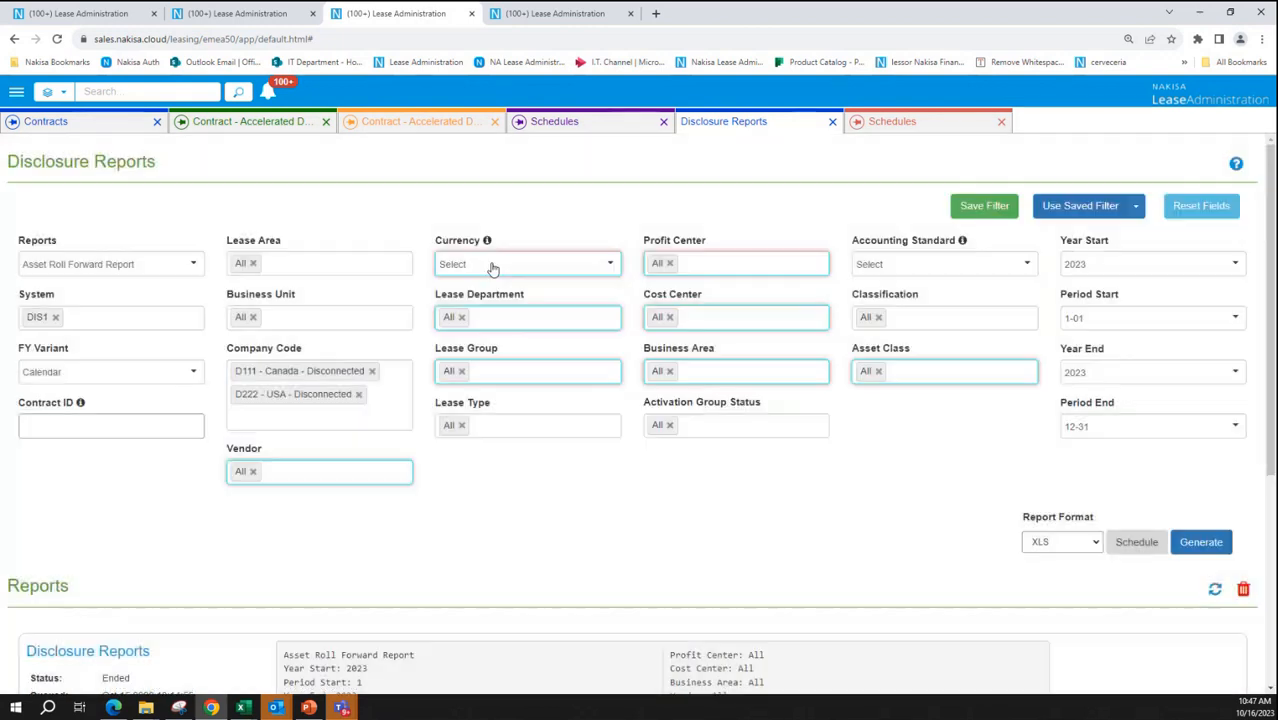
{"action": "left_click", "coordinate": [491, 265]}
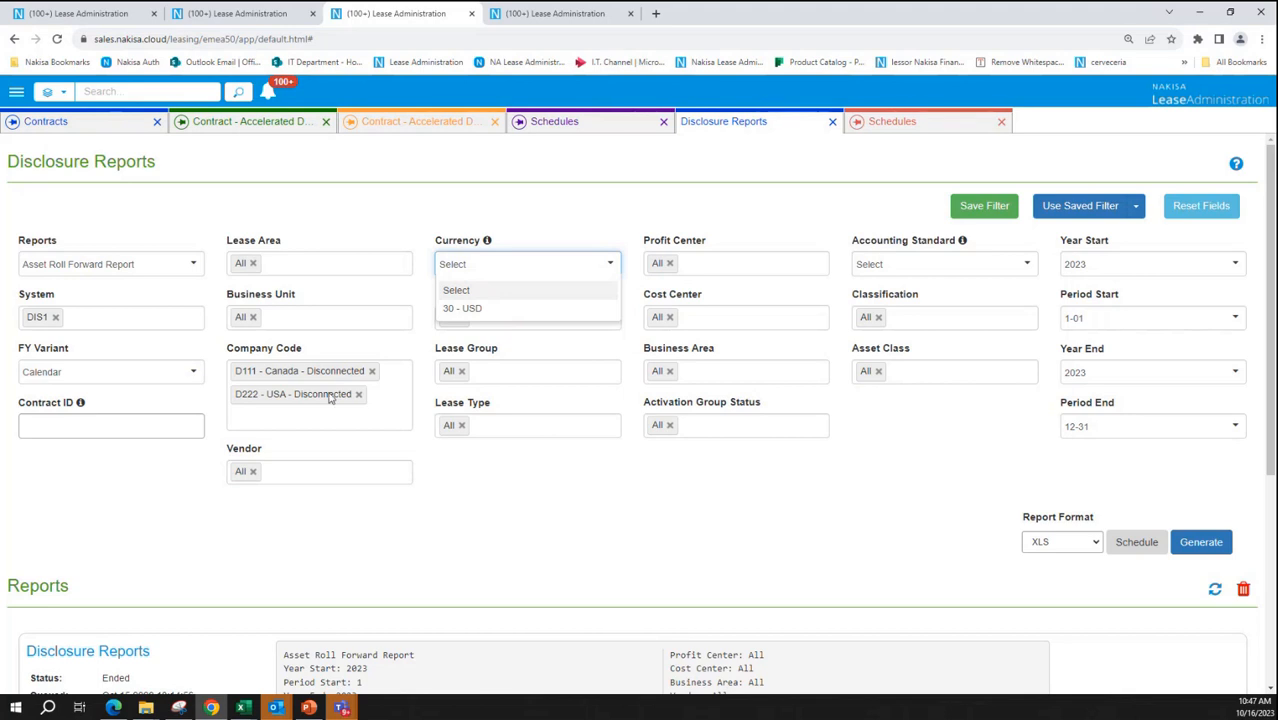
{"action": "left_click", "coordinate": [358, 394]}
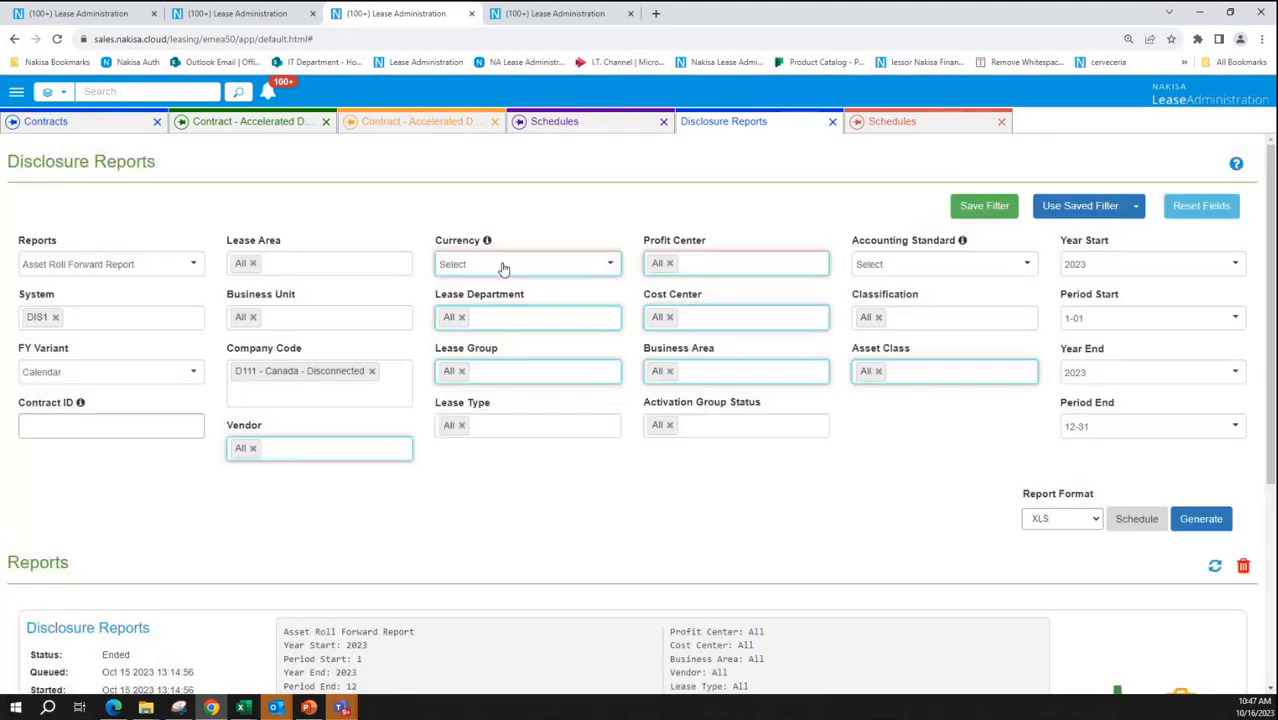
Set the report currency to 30 - USD and the accounting standard to IFRS 16.
{"action": "left_click", "coordinate": [506, 268]}
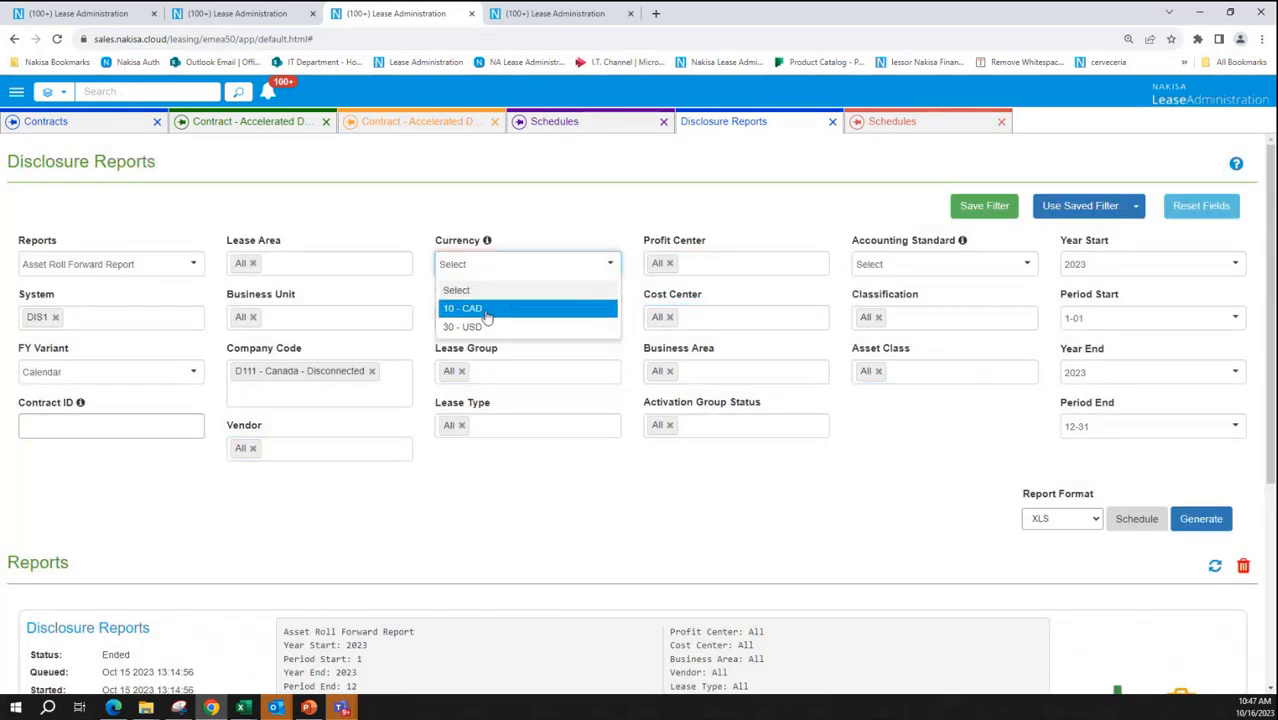
{"action": "left_click", "coordinate": [487, 317]}
{"action": "left_click", "coordinate": [497, 262]}
{"action": "left_click", "coordinate": [494, 326]}
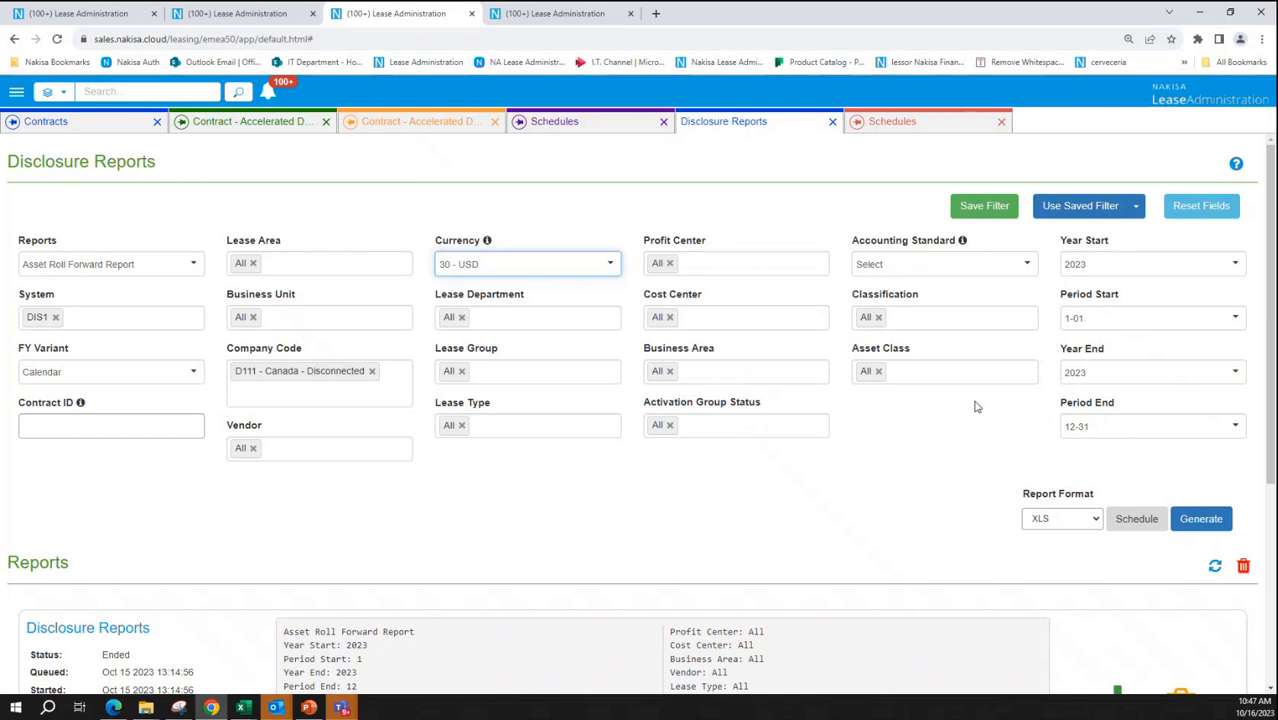
{"action": "left_click", "coordinate": [910, 263]}
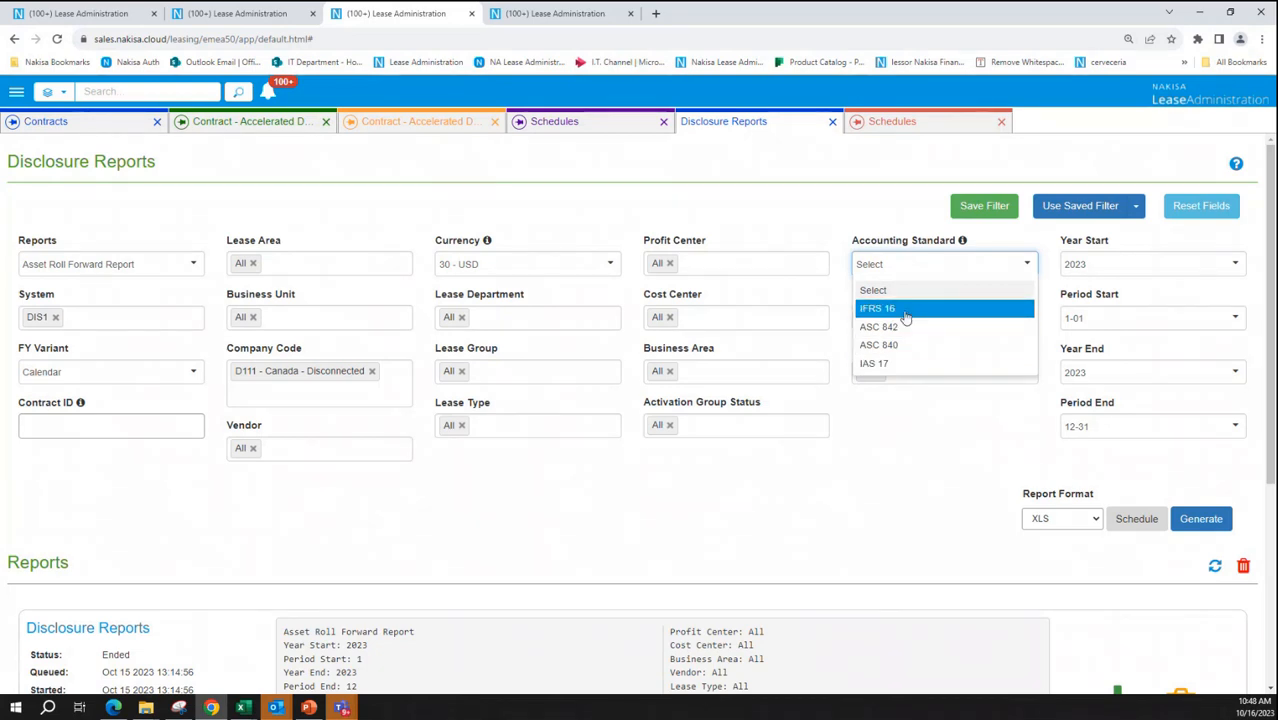
{"action": "left_click", "coordinate": [905, 310]}
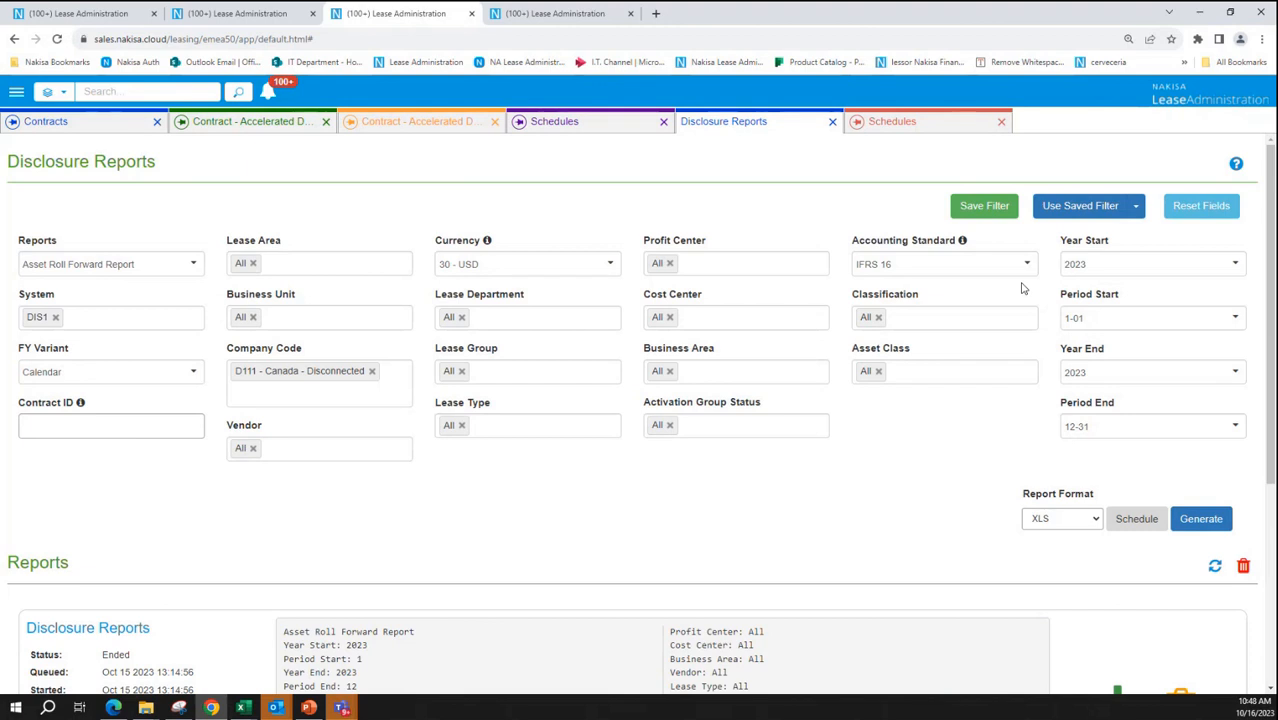
Set the reporting range from year 2022, period 3-01, to year 2023, period 2-28.
{"action": "left_click", "coordinate": [1104, 320]}
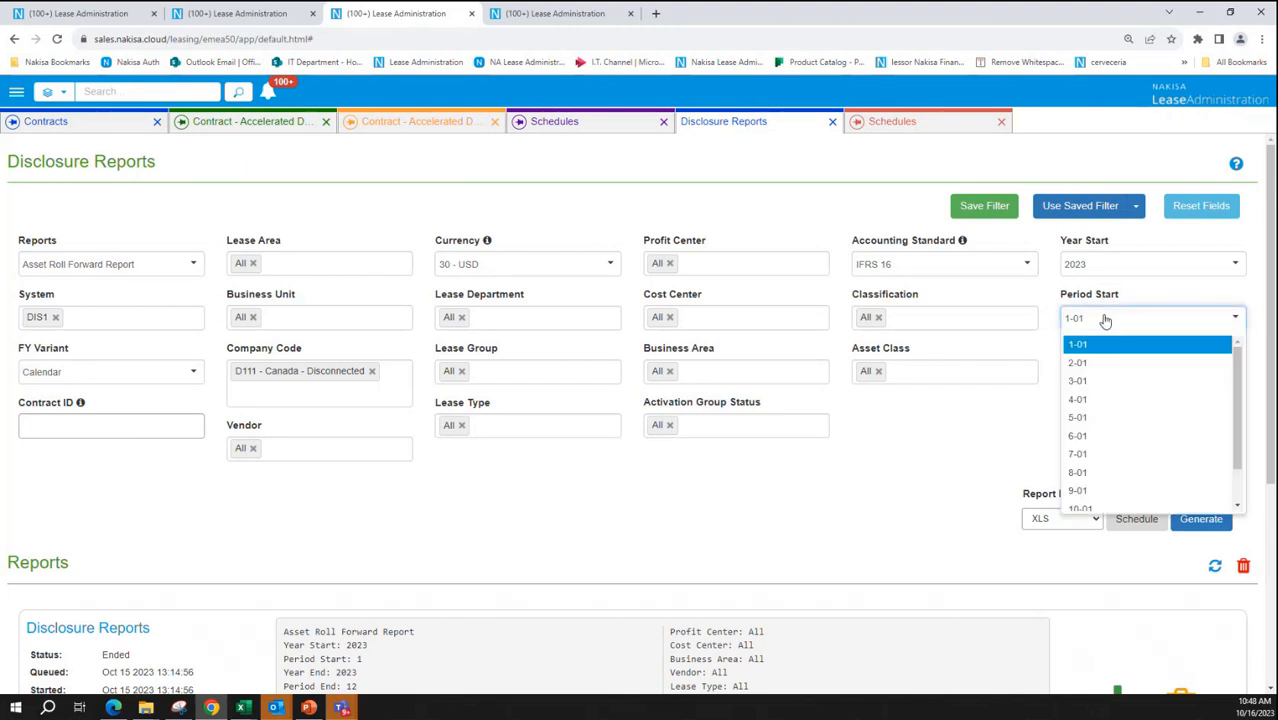
{"action": "left_click", "coordinate": [1082, 265]}
{"action": "left_click", "coordinate": [1090, 405]}
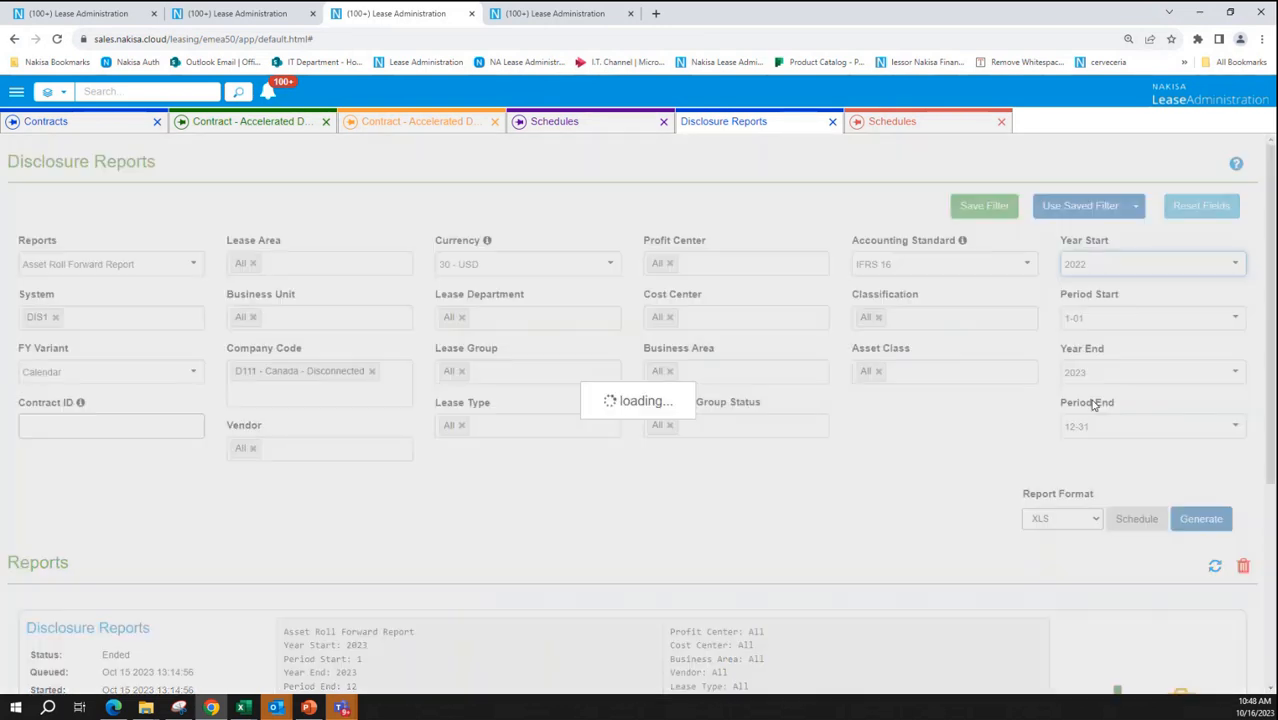
{"action": "left_click", "coordinate": [1106, 382]}
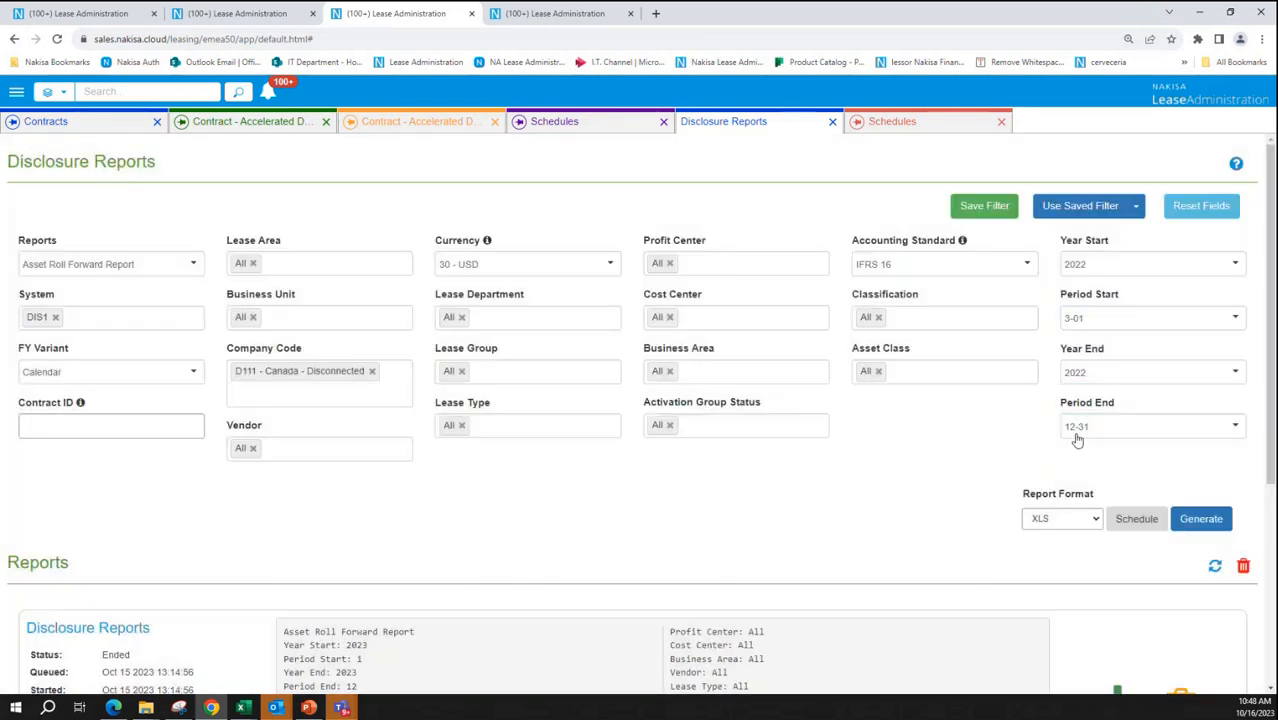
{"action": "left_click", "coordinate": [1104, 372]}
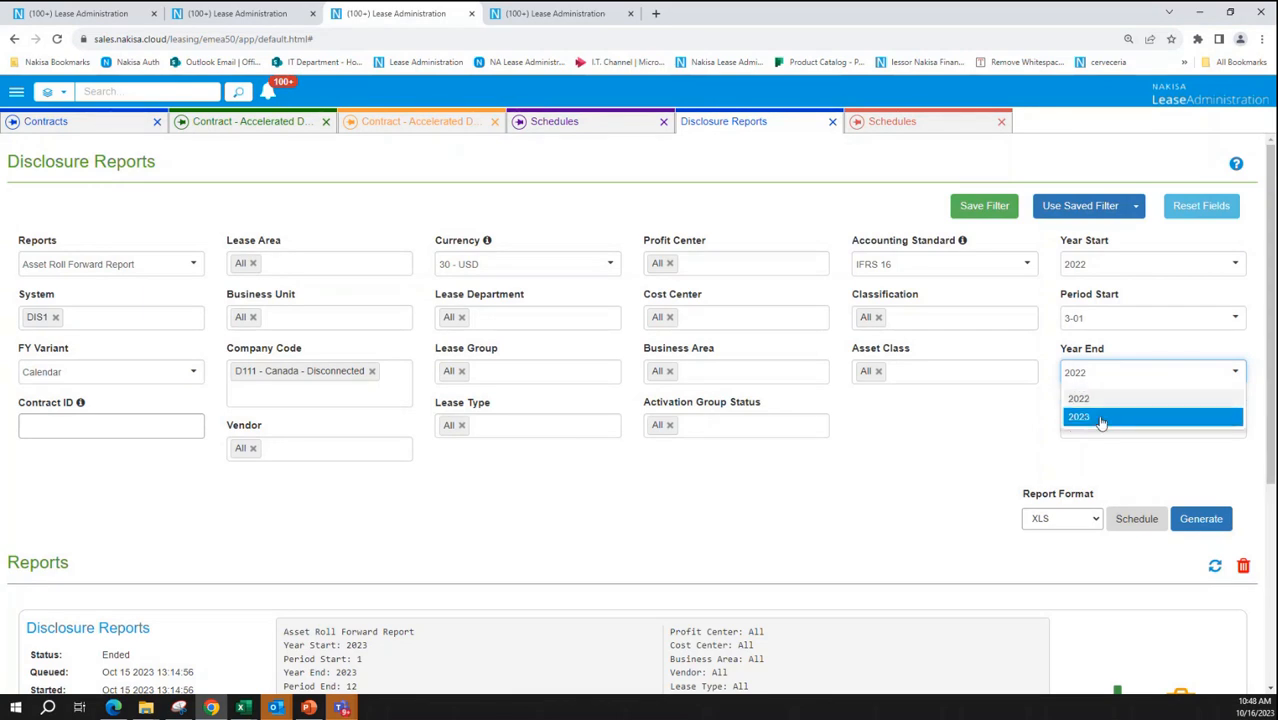
{"action": "left_click", "coordinate": [1100, 418]}
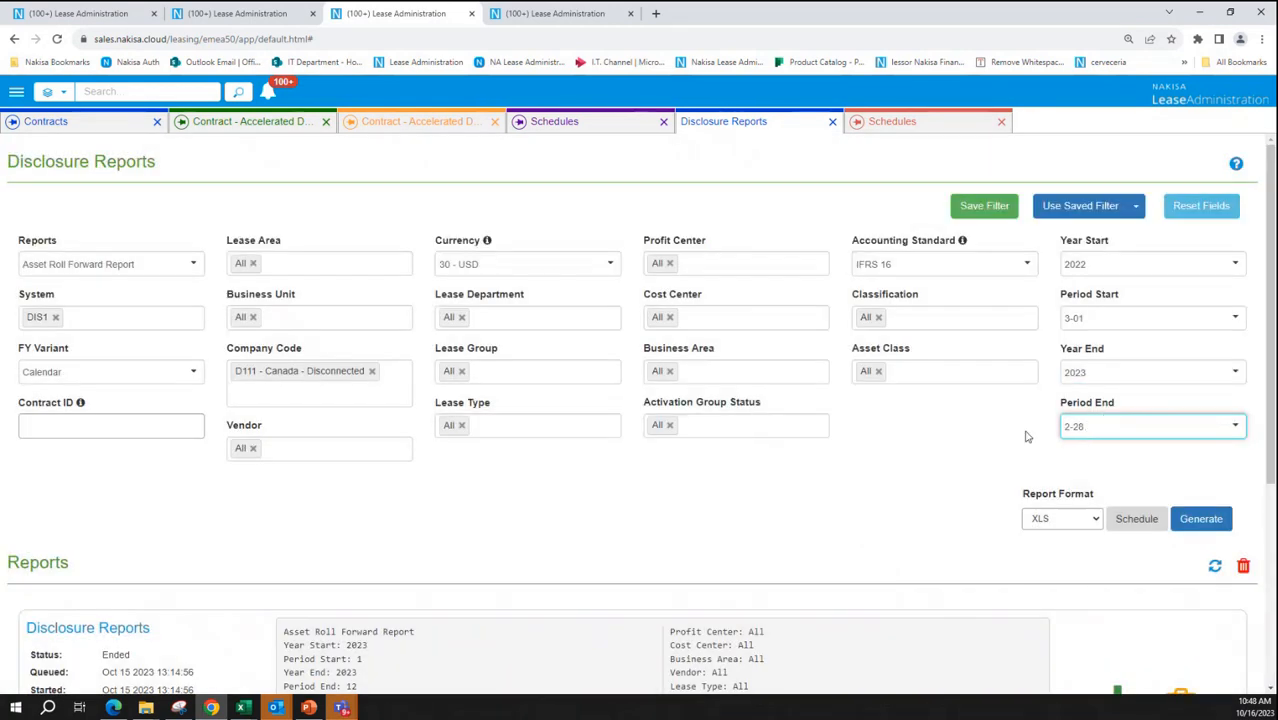
{"action": "left_click", "coordinate": [1099, 431]}
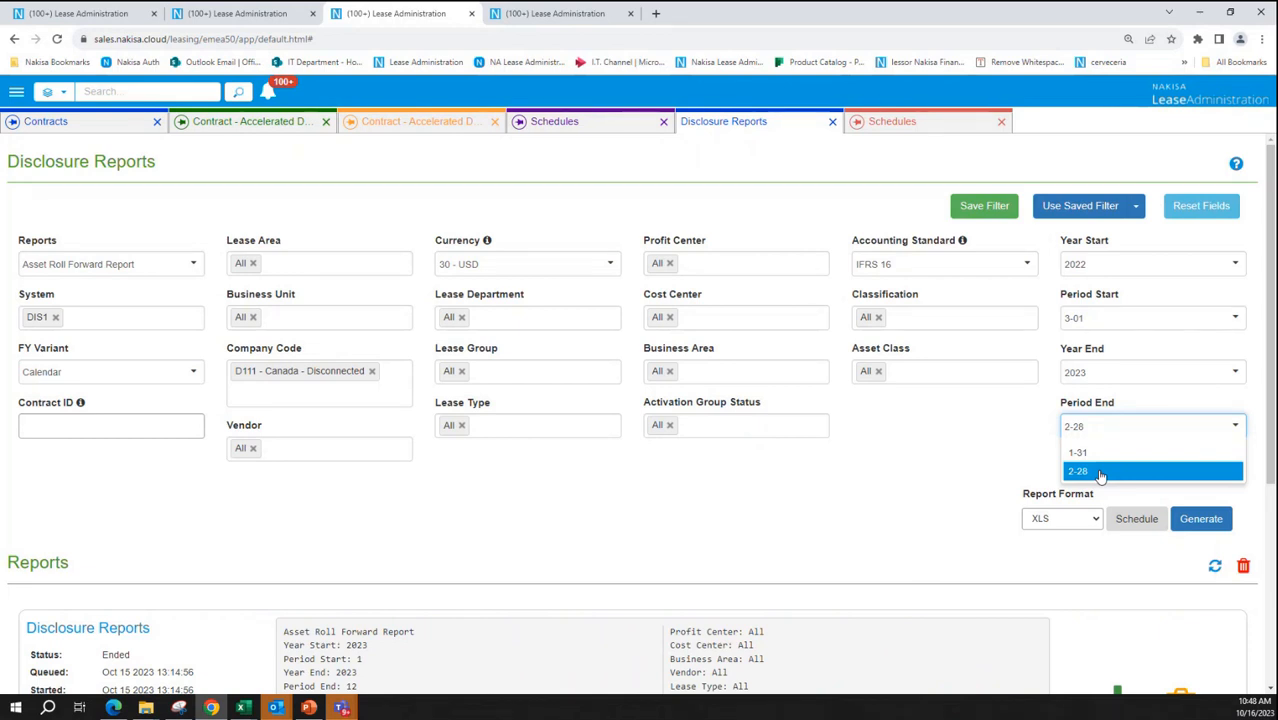
{"action": "left_click", "coordinate": [1100, 479]}
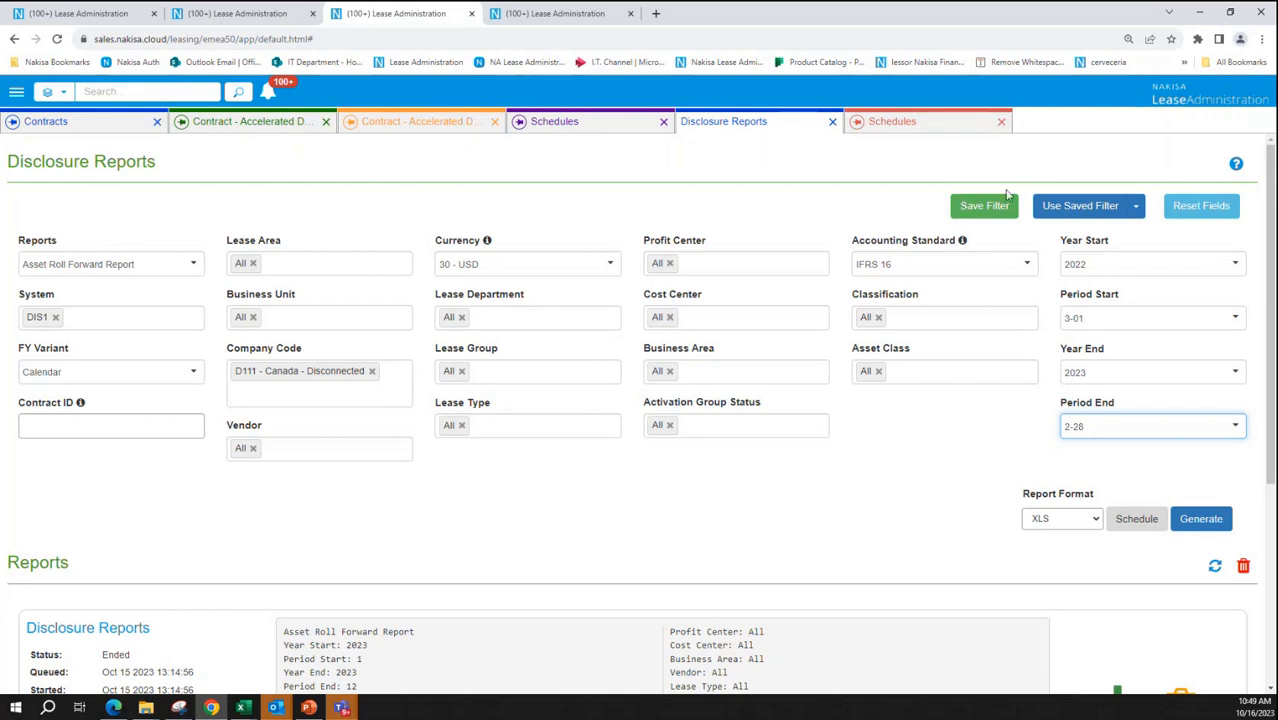
Check the list of saved filters and switch to the Asset roll forward.xlsx workbook in Excel.
{"action": "left_click", "coordinate": [1135, 206]}
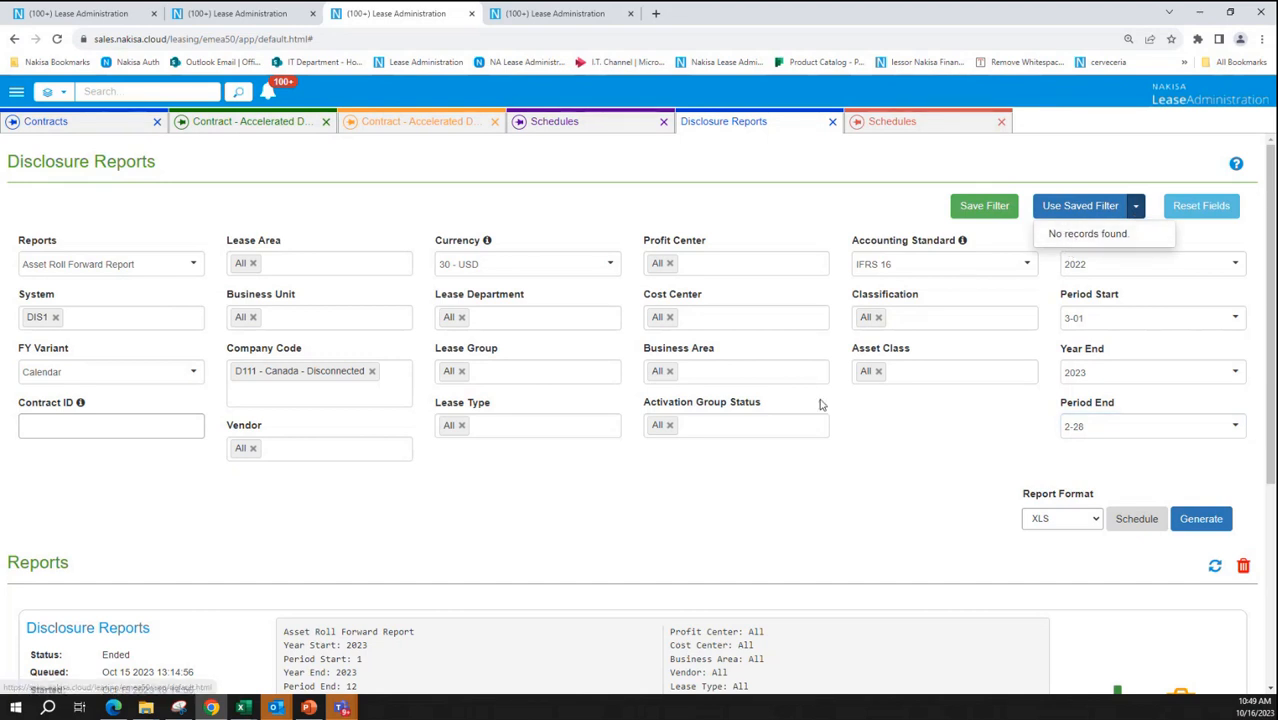
{"action": "left_click", "coordinate": [795, 464]}
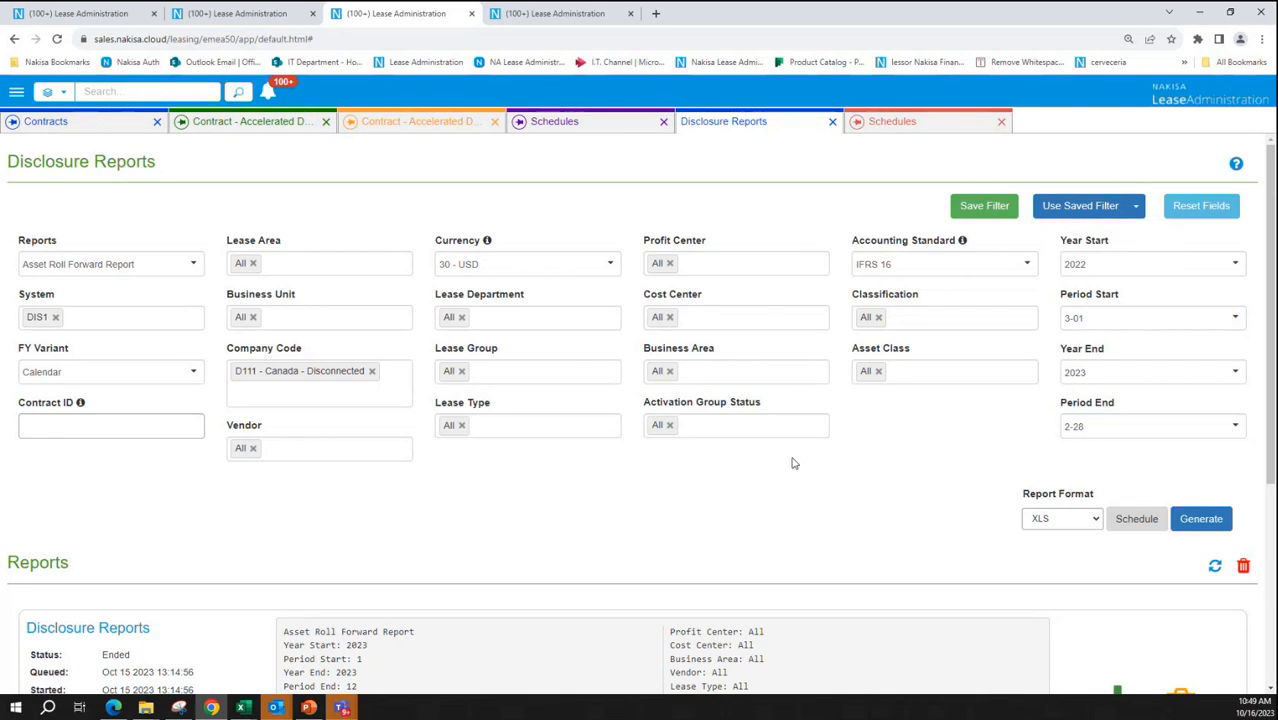
{"action": "scroll", "coordinate": [873, 522], "scroll_direction": "down", "scroll_amount": 2}
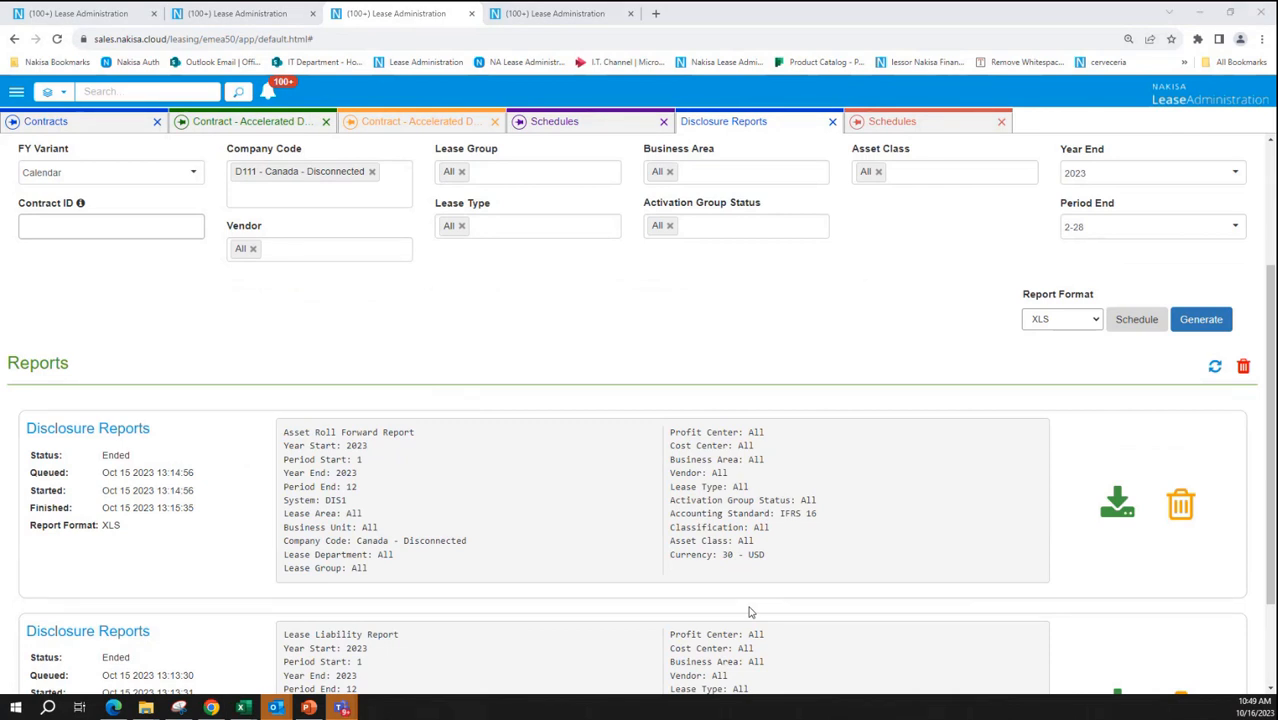
{"action": "key", "text": "alt+Tab"}
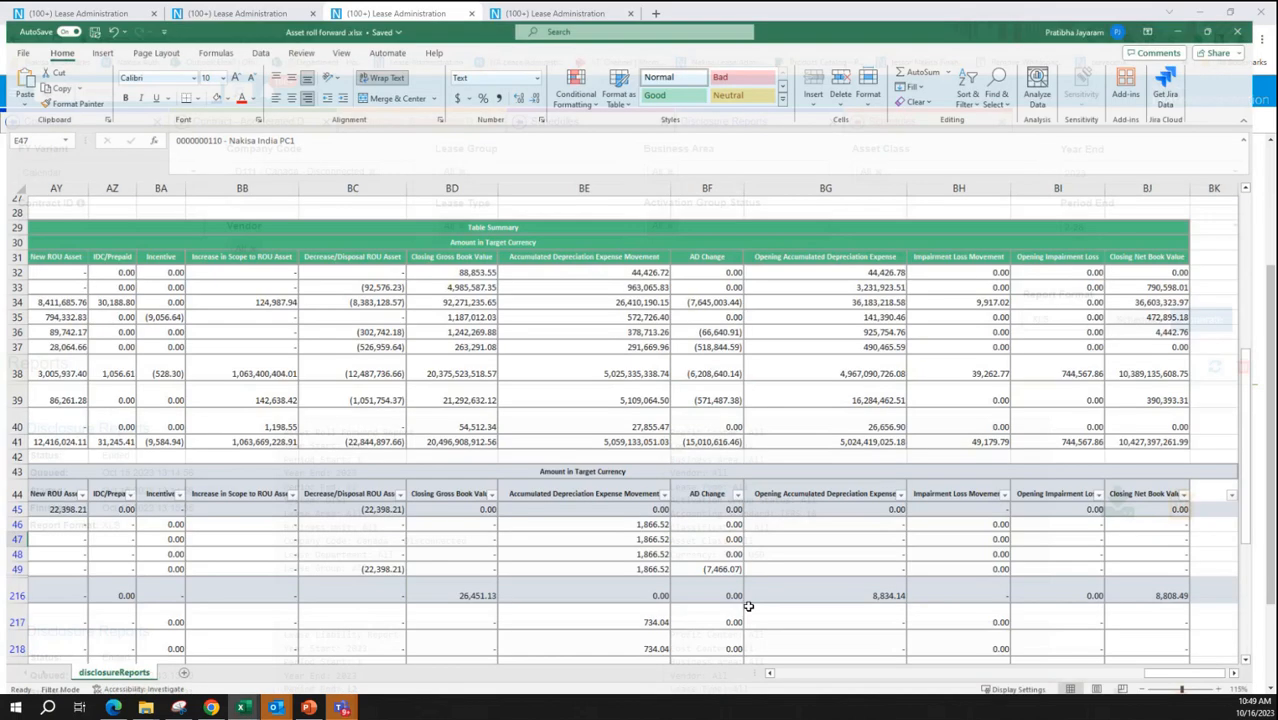
Examine the report's parameter header in rows 1 to 26, from the report title to the number of records.
{"action": "left_click", "coordinate": [606, 457]}
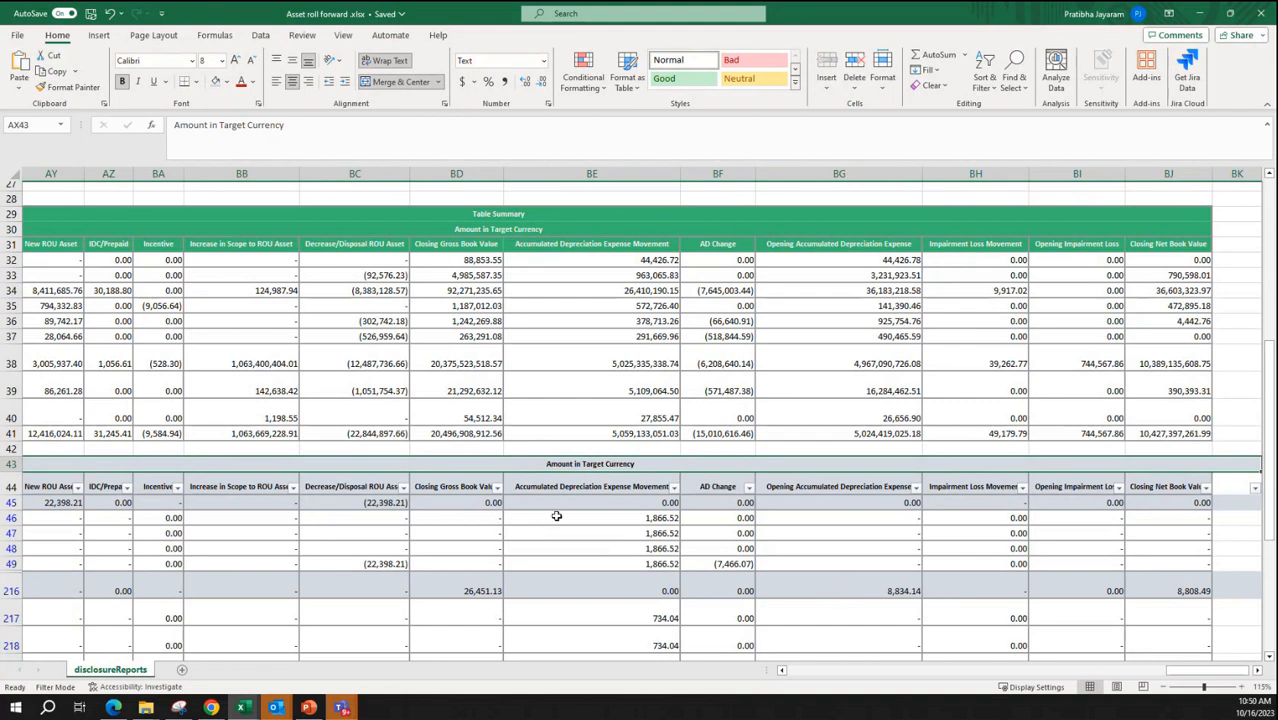
{"action": "left_click_drag", "start_coordinate": [1176, 672], "coordinate": [800, 672]}
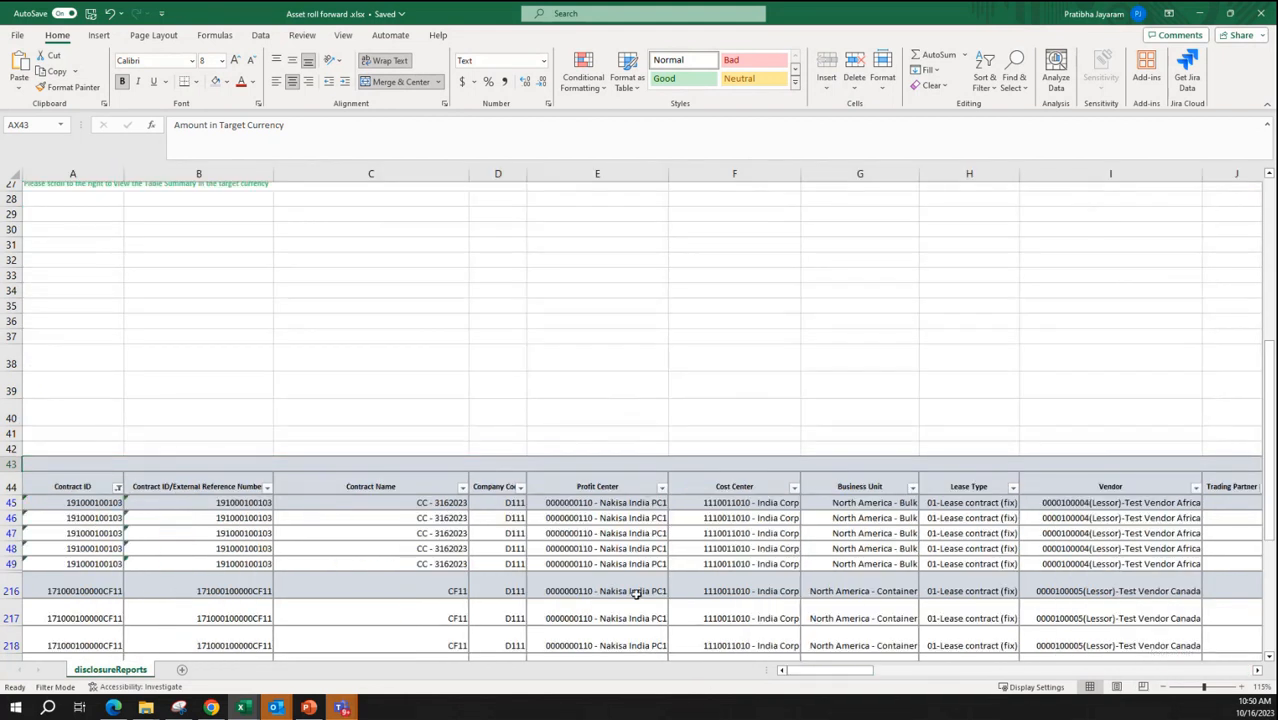
{"action": "scroll", "coordinate": [633, 605], "scroll_direction": "up", "scroll_amount": 9}
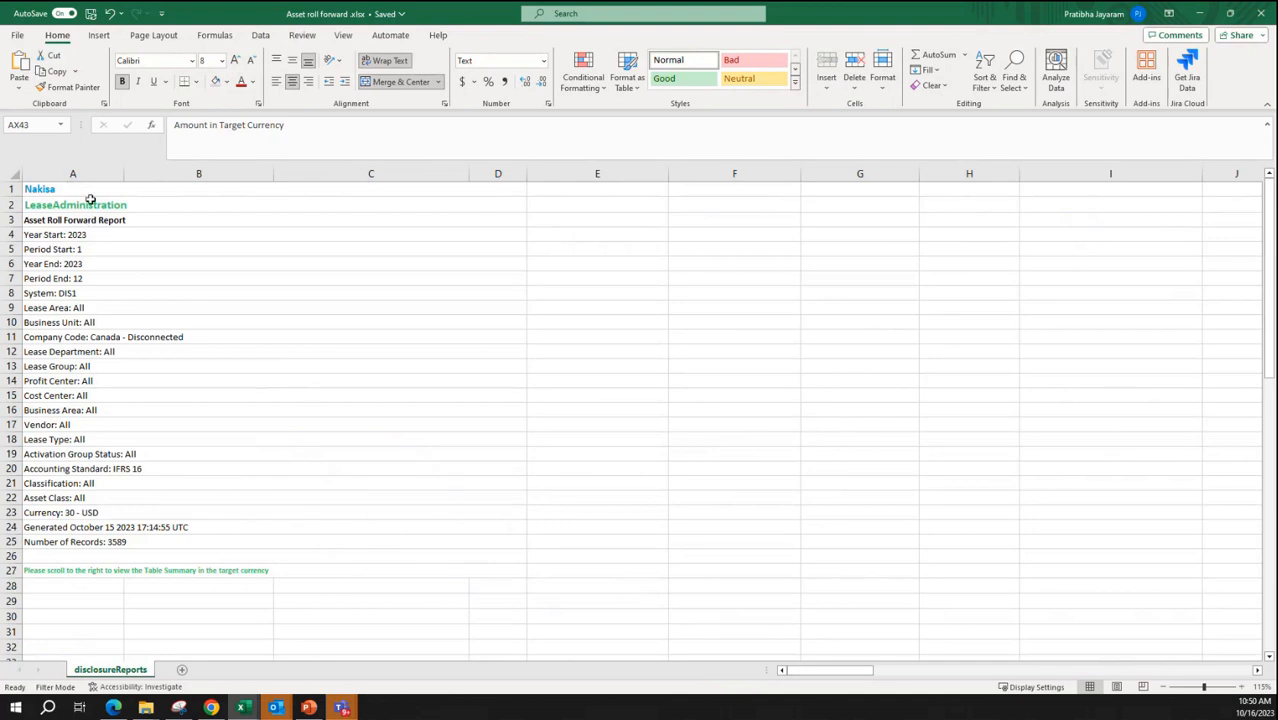
{"action": "left_click_drag", "start_coordinate": [92, 190], "coordinate": [118, 553]}
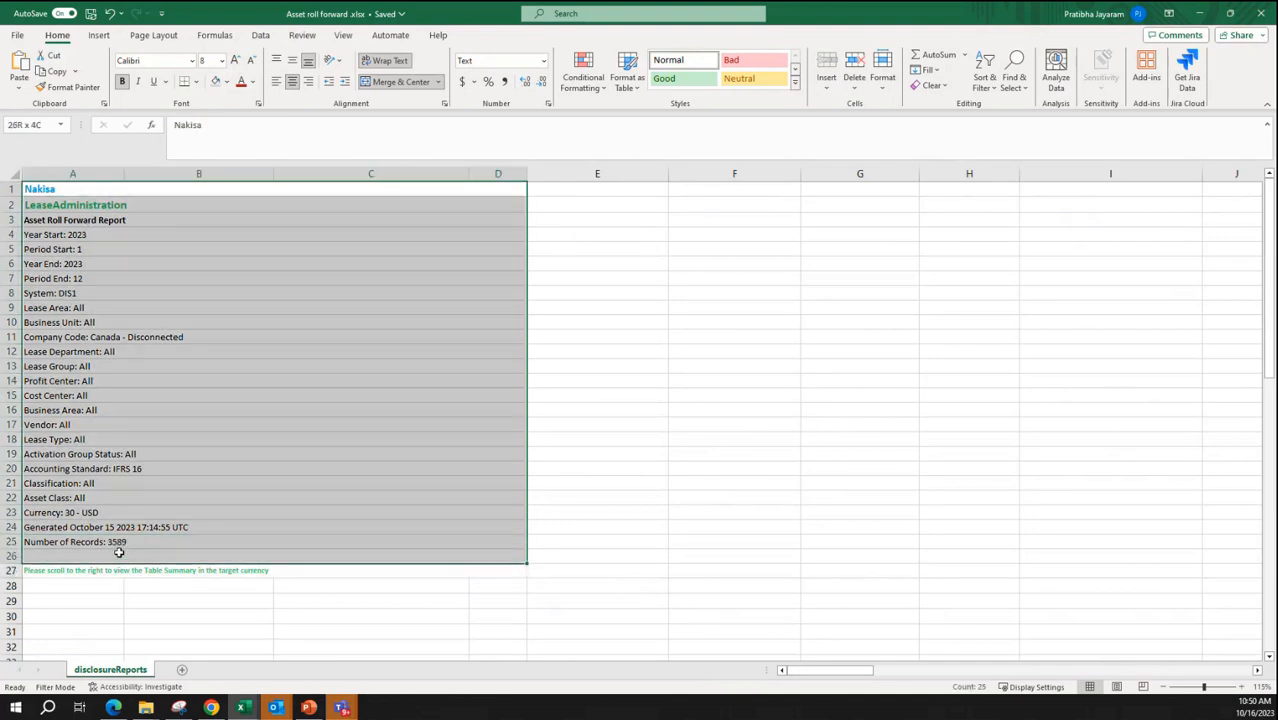
Examine the asset class breakdown in the target-currency Table Summary, from the first Vehicles row to the Total row.
{"action": "left_click_drag", "start_coordinate": [827, 672], "coordinate": [1167, 642]}
{"action": "scroll", "coordinate": [976, 505], "scroll_direction": "down", "scroll_amount": 4}
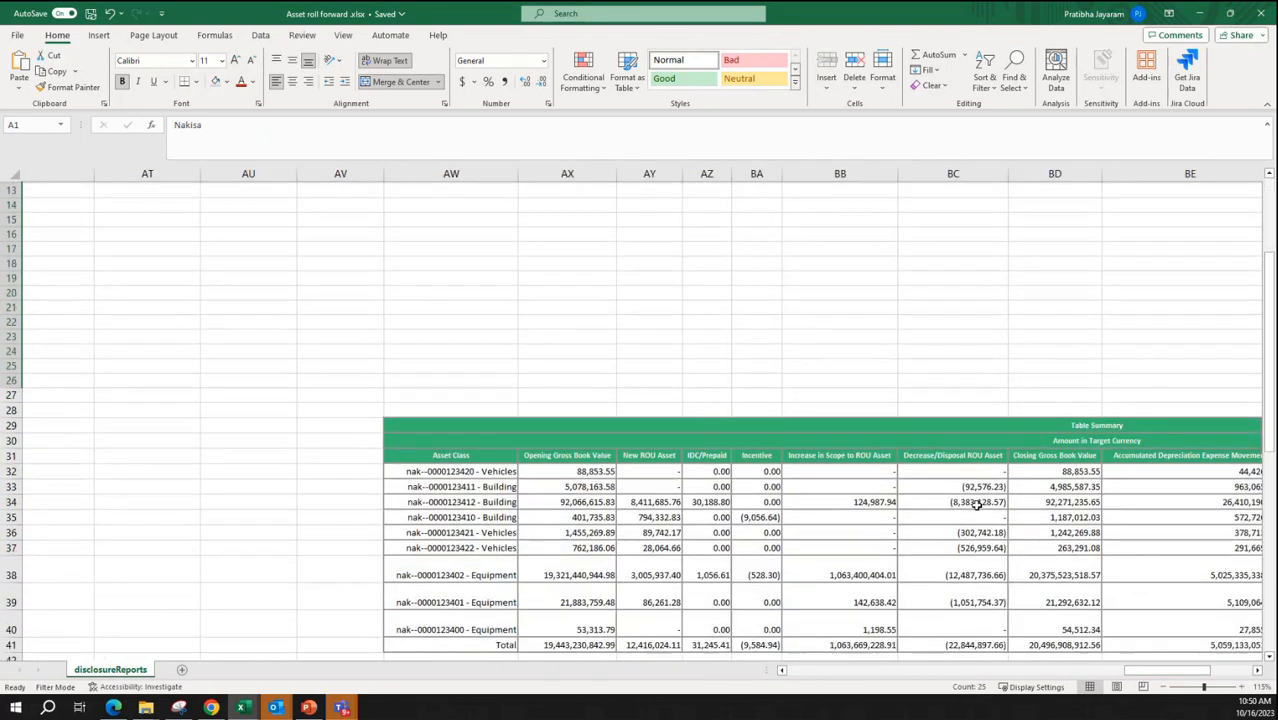
{"action": "left_click_drag", "start_coordinate": [485, 475], "coordinate": [491, 641]}
Compare the first contract's shaded summary row 45 with its detail rows 46 to 49.
{"action": "left_click_drag", "start_coordinate": [1133, 668], "coordinate": [779, 679]}
{"action": "scroll", "coordinate": [531, 499], "scroll_direction": "down", "scroll_amount": 4}
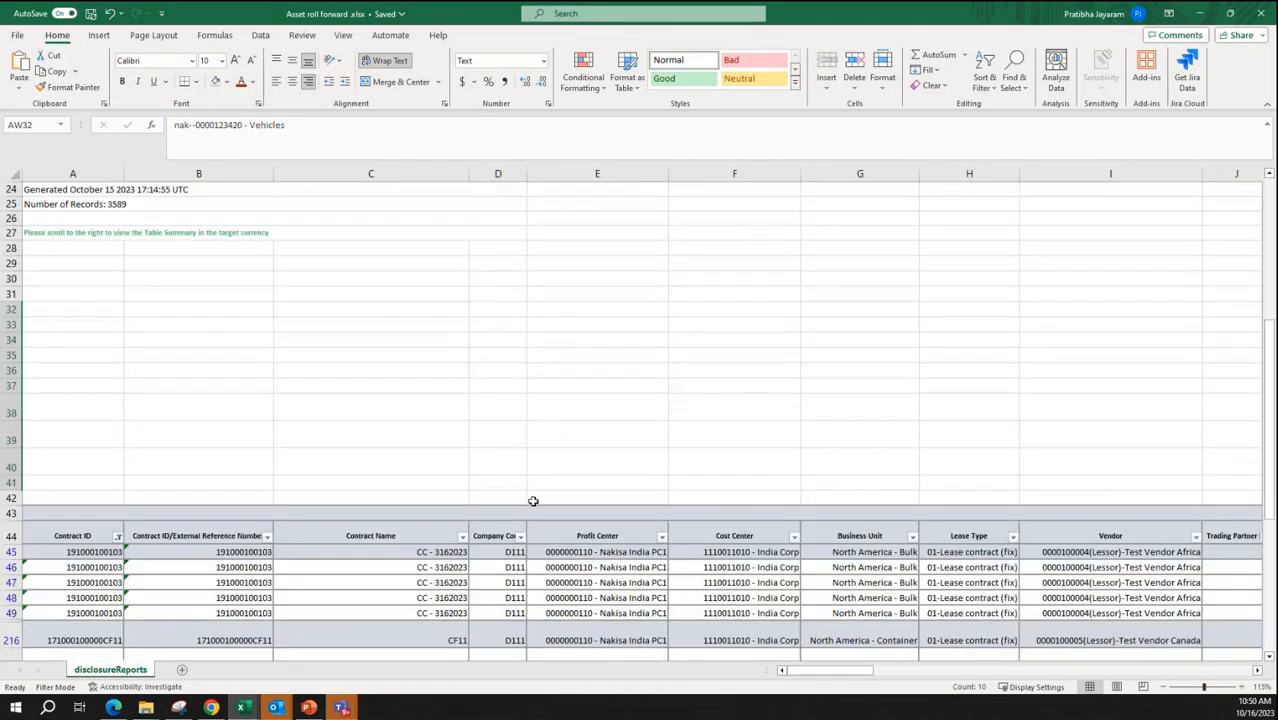
{"action": "scroll", "coordinate": [531, 501], "scroll_direction": "down", "scroll_amount": 1}
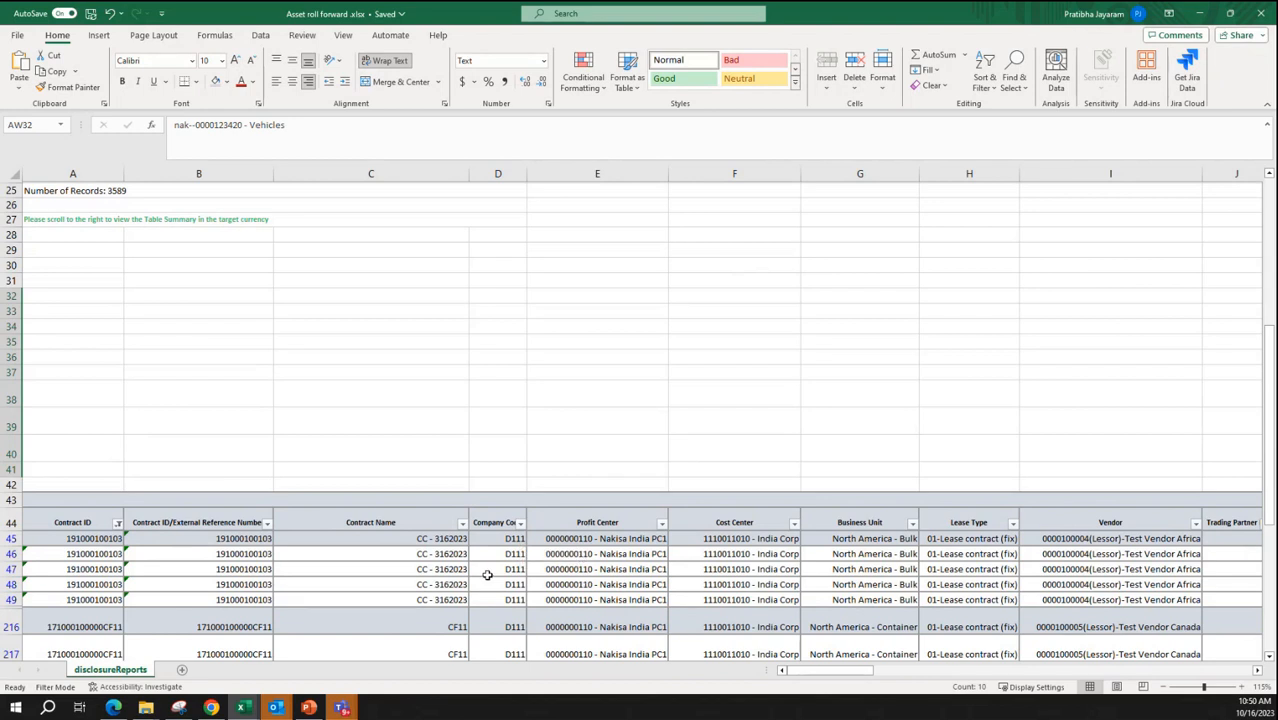
{"action": "left_click", "coordinate": [538, 556]}
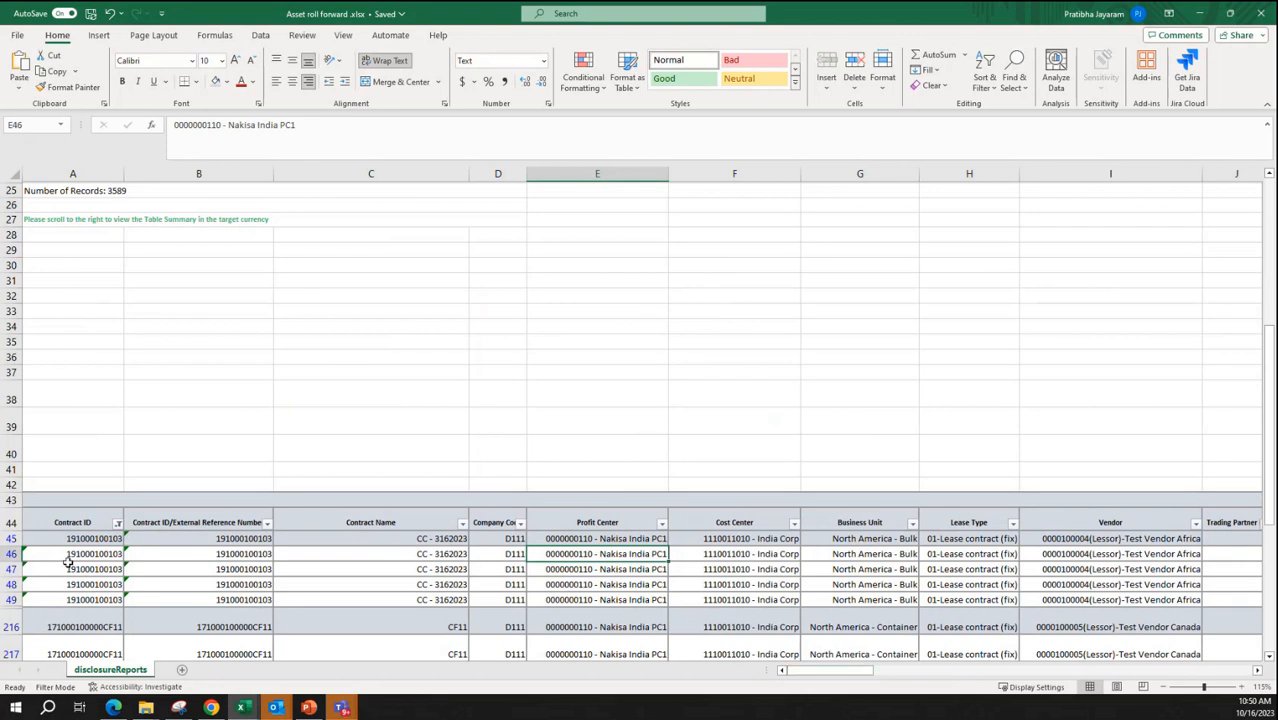
{"action": "left_click", "coordinate": [10, 538]}
{"action": "left_click", "coordinate": [163, 560]}
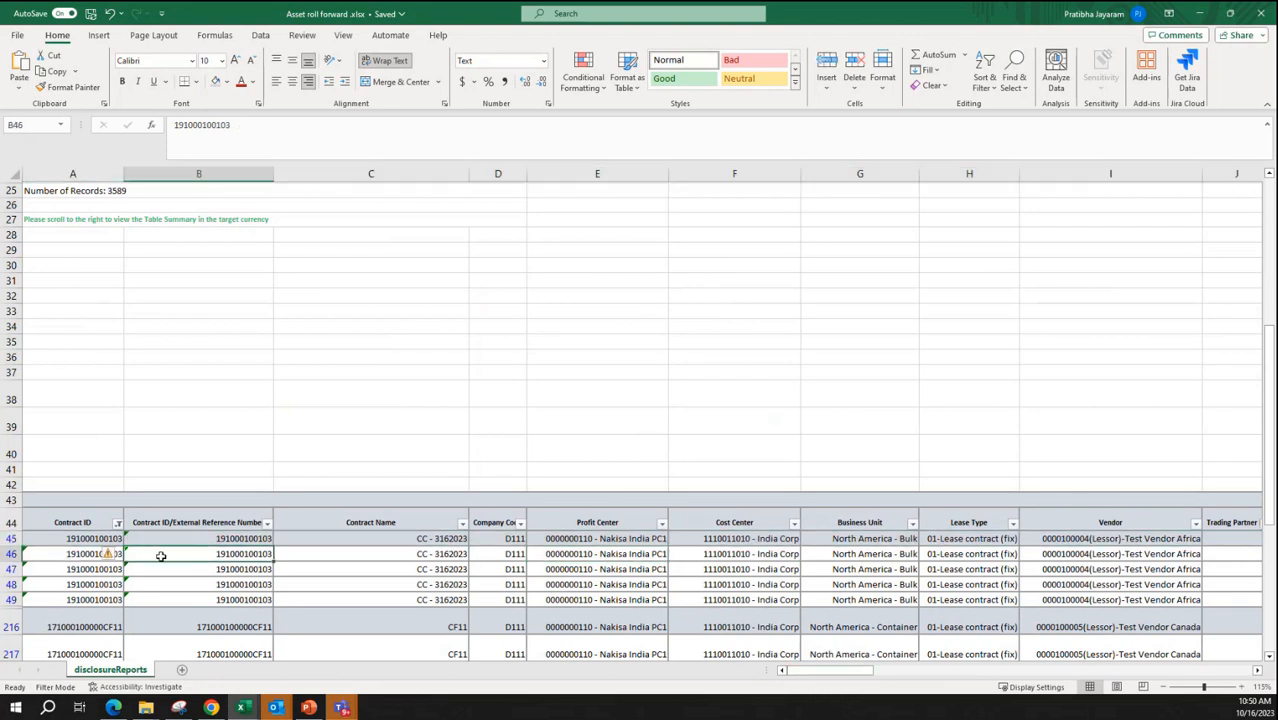
{"action": "left_click", "coordinate": [70, 541]}
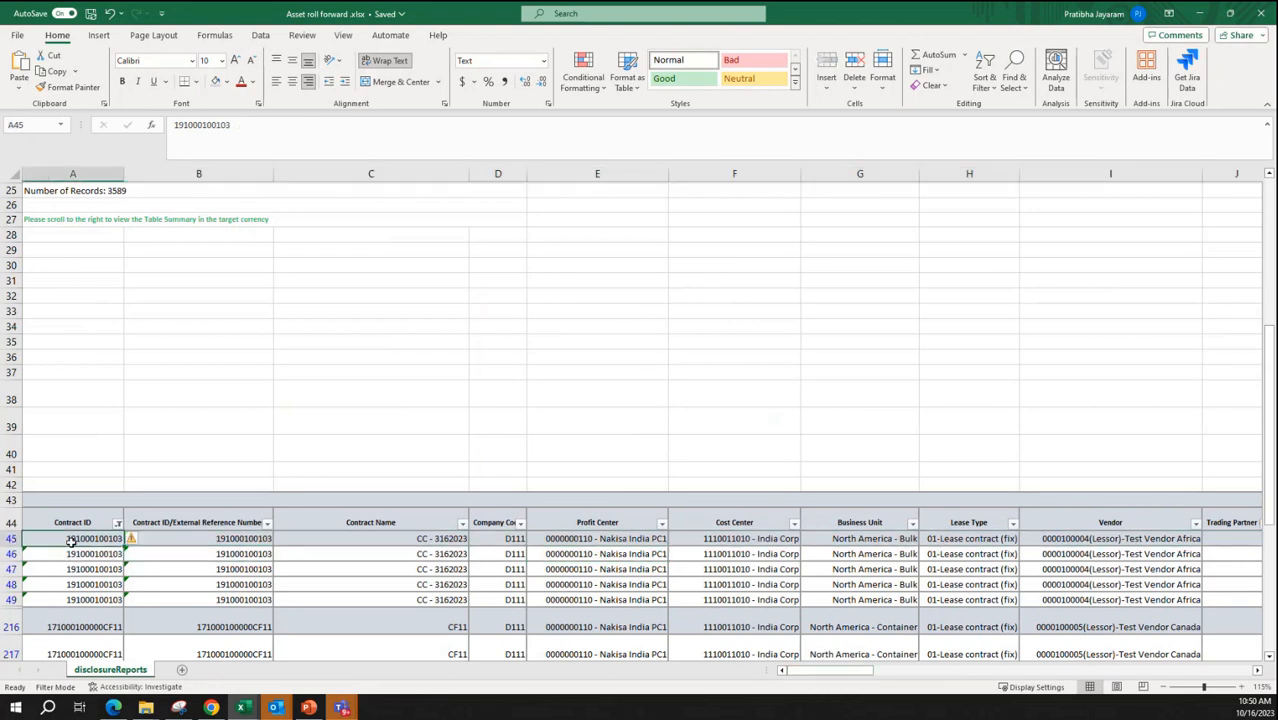
{"action": "left_click", "coordinate": [10, 538]}
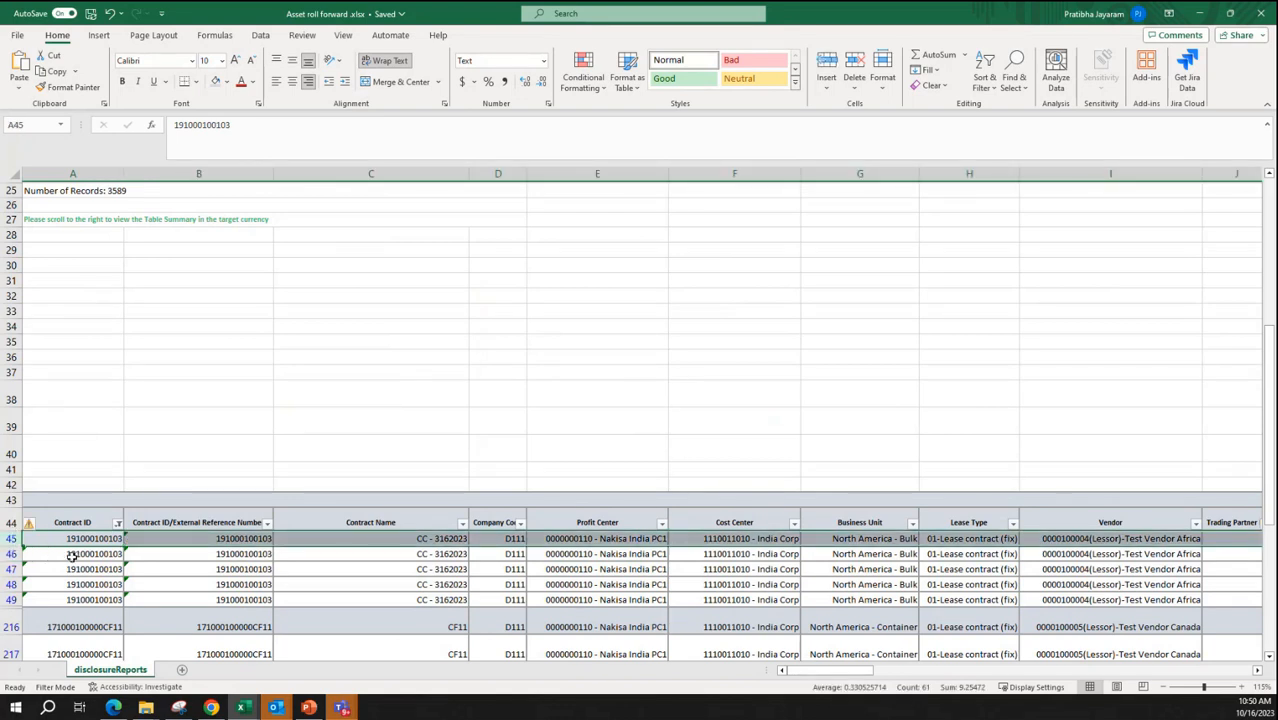
{"action": "left_click_drag", "start_coordinate": [80, 555], "coordinate": [86, 595]}
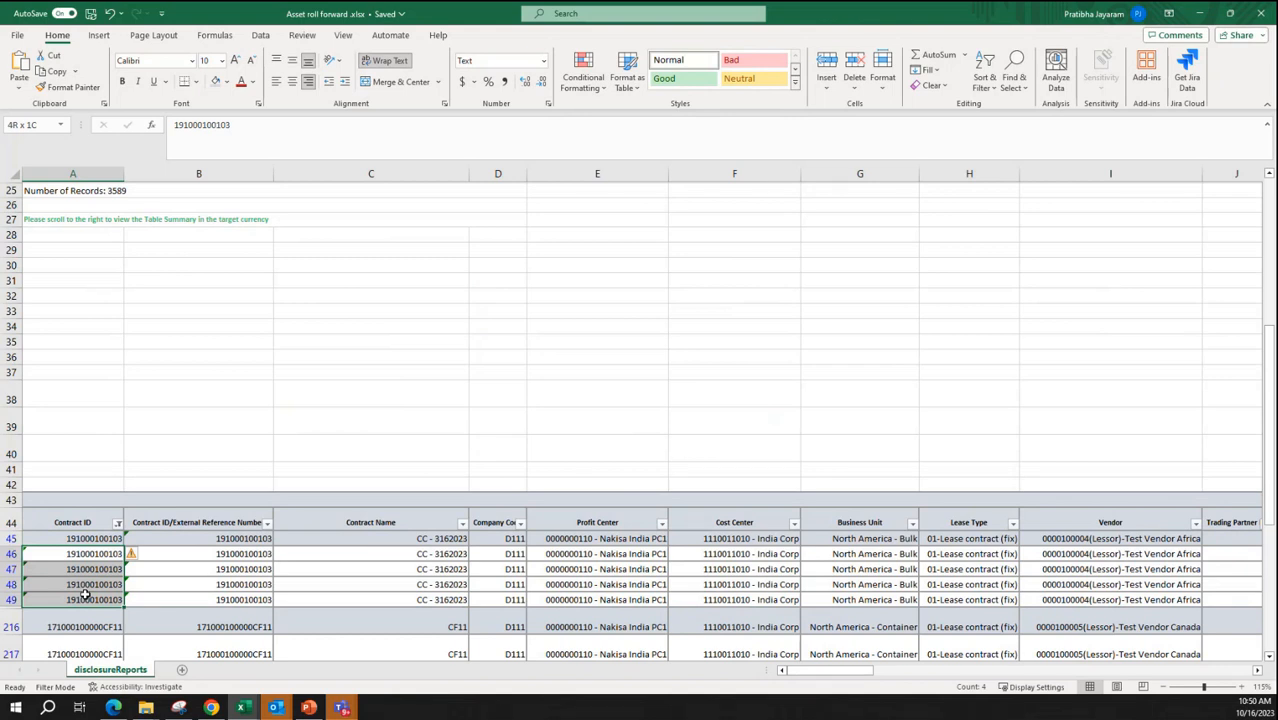
{"action": "left_click_drag", "start_coordinate": [86, 595], "coordinate": [86, 595]}
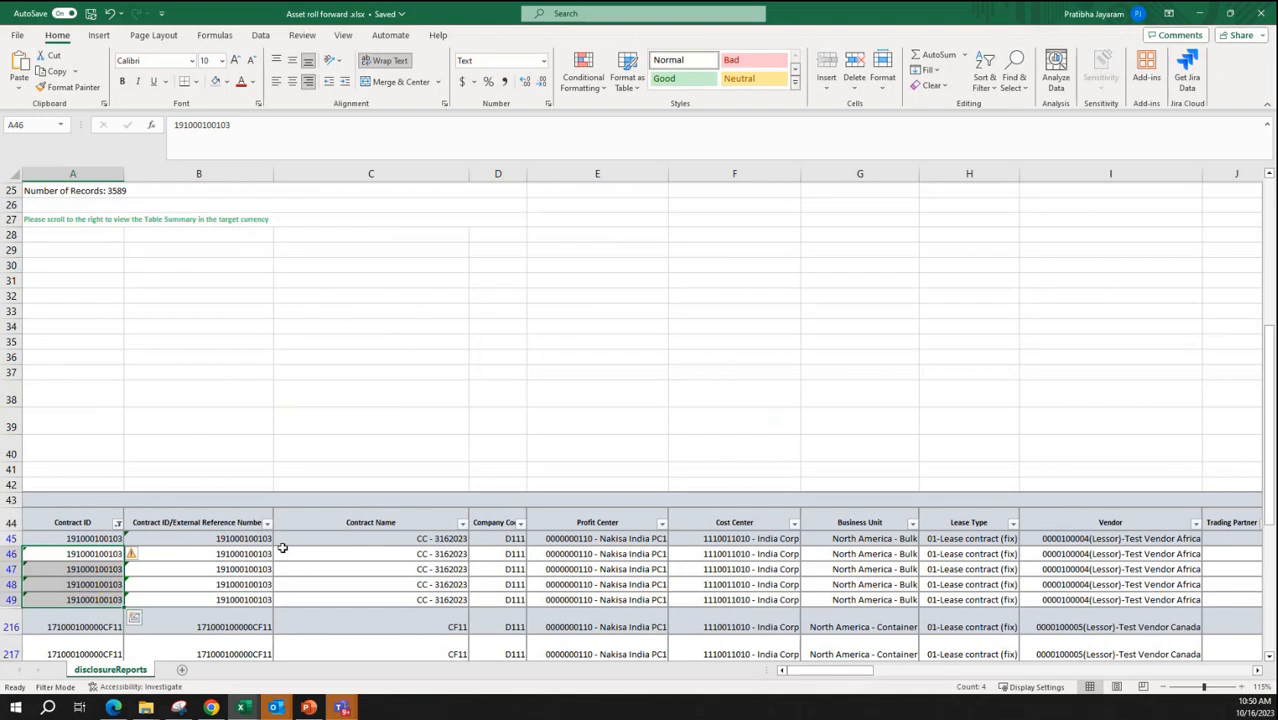
{"action": "left_click", "coordinate": [153, 537]}
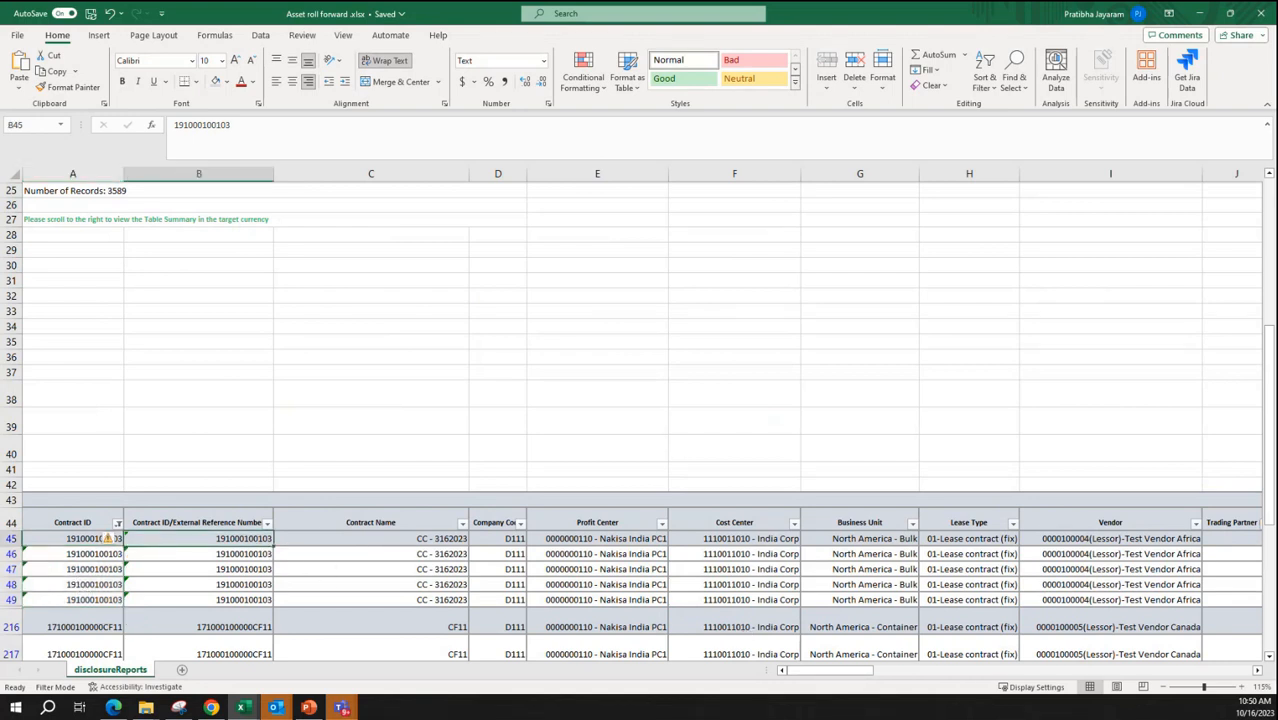
Examine the contract attribute columns Contract ID, Contract Name, Company Code and Profit Center in row 44.
{"action": "left_click", "coordinate": [82, 524]}
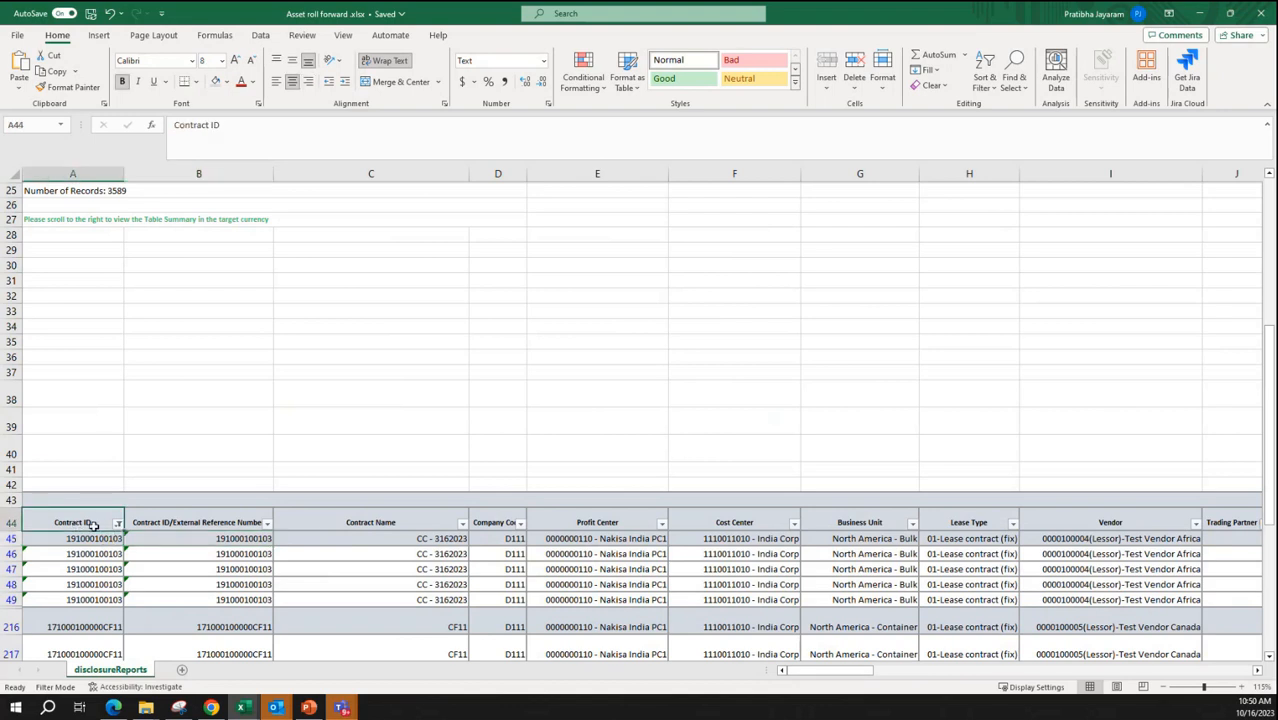
{"action": "left_click", "coordinate": [352, 520]}
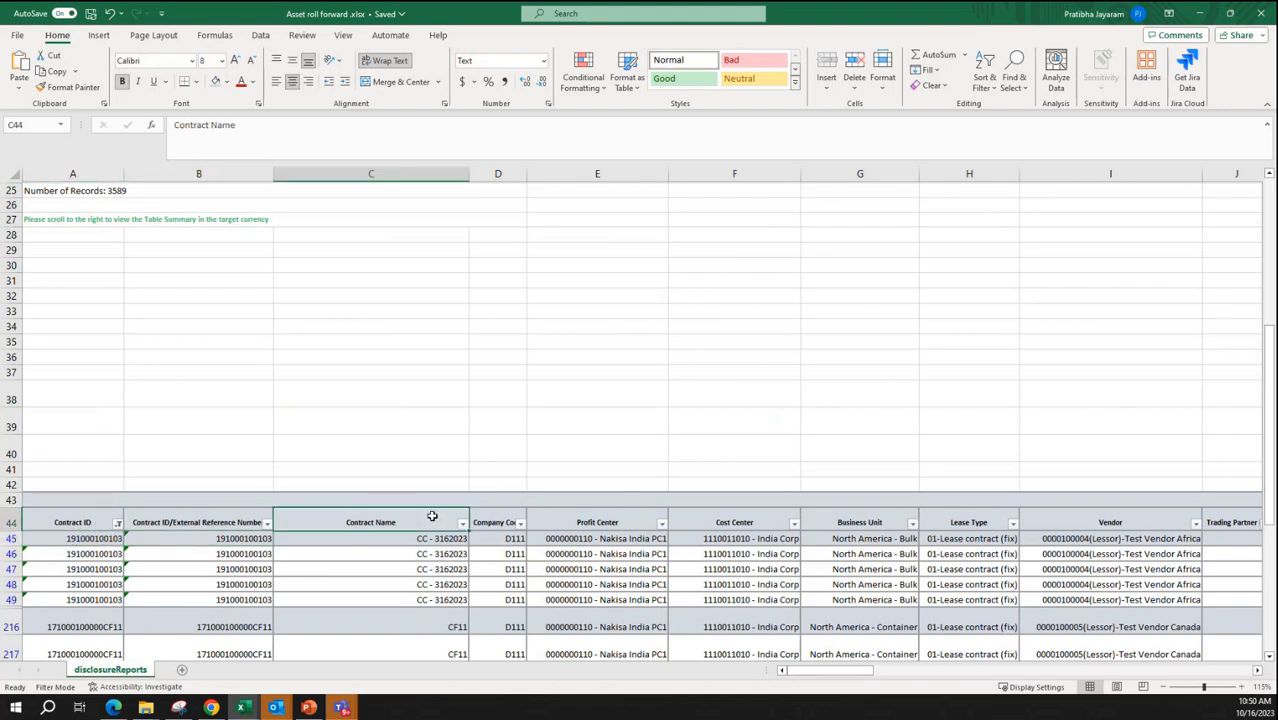
{"action": "left_click", "coordinate": [510, 520]}
{"action": "left_click", "coordinate": [622, 519]}
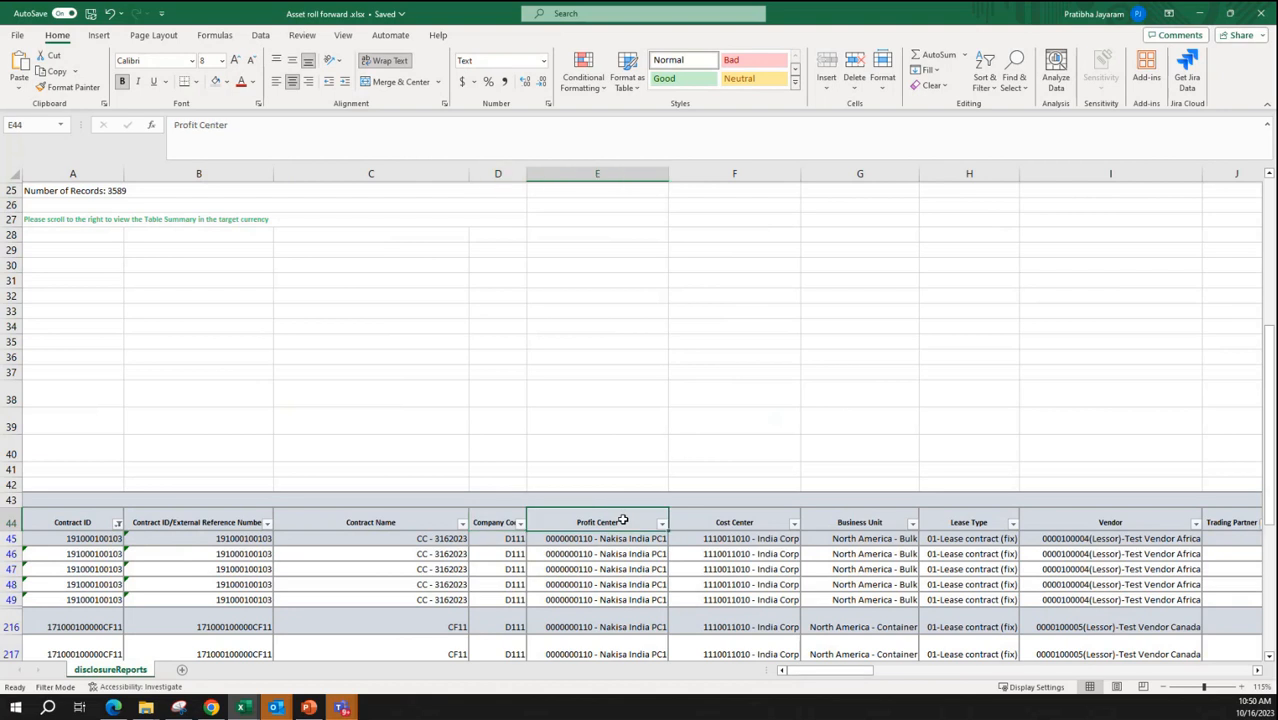
Examine the contract-currency columns Opening Gross Book Value, New ROU Asset and IDC/Prepaid.
{"action": "left_click_drag", "start_coordinate": [838, 672], "coordinate": [1081, 681]}
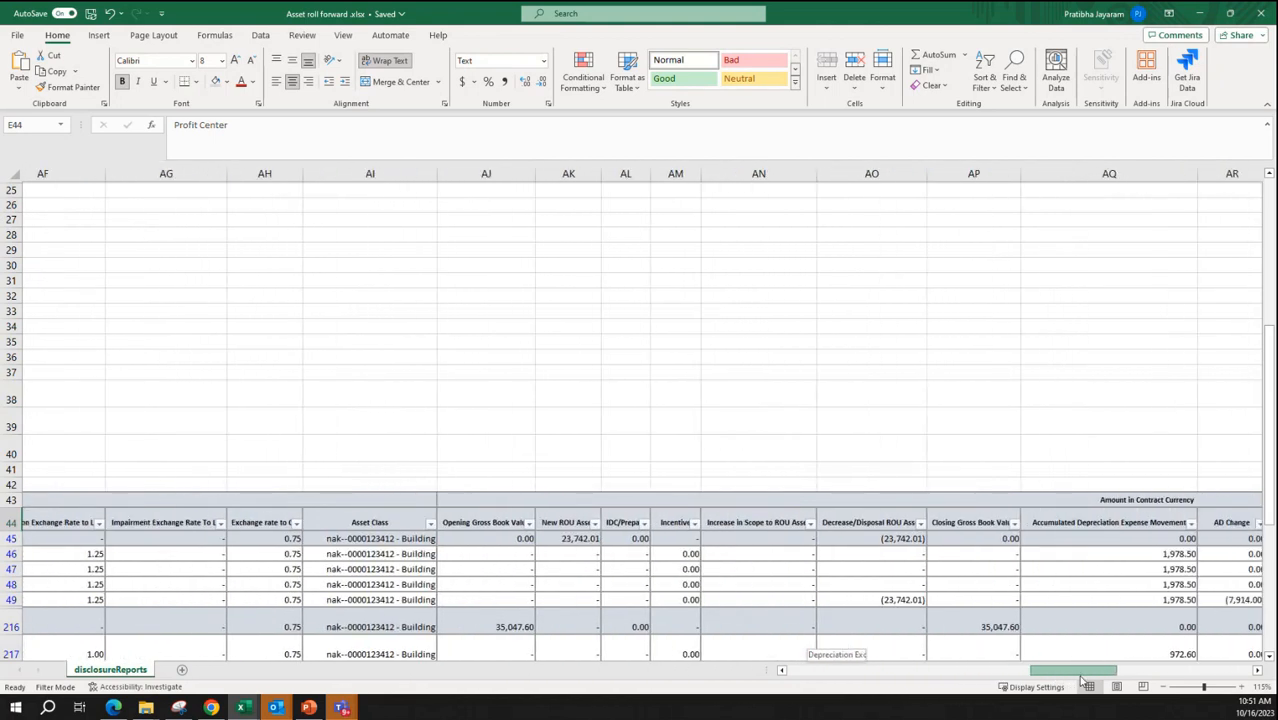
{"action": "left_click", "coordinate": [494, 538]}
{"action": "left_click", "coordinate": [486, 522]}
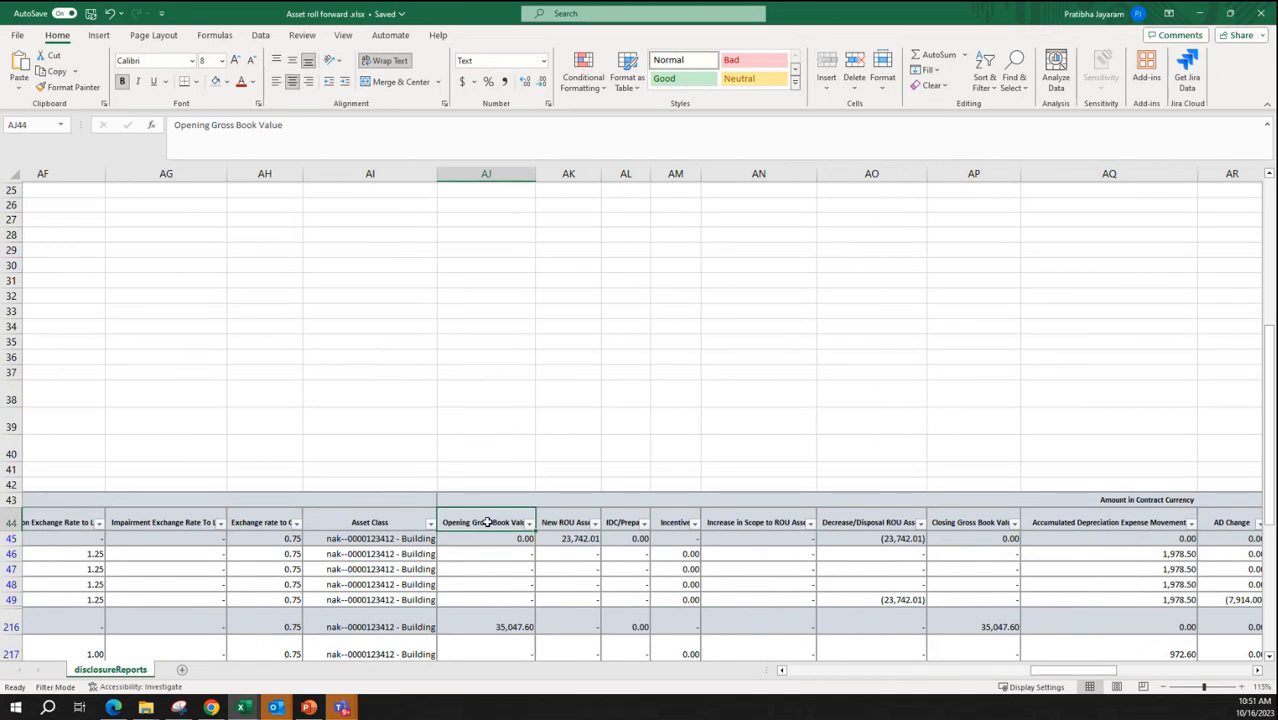
{"action": "left_click", "coordinate": [577, 522]}
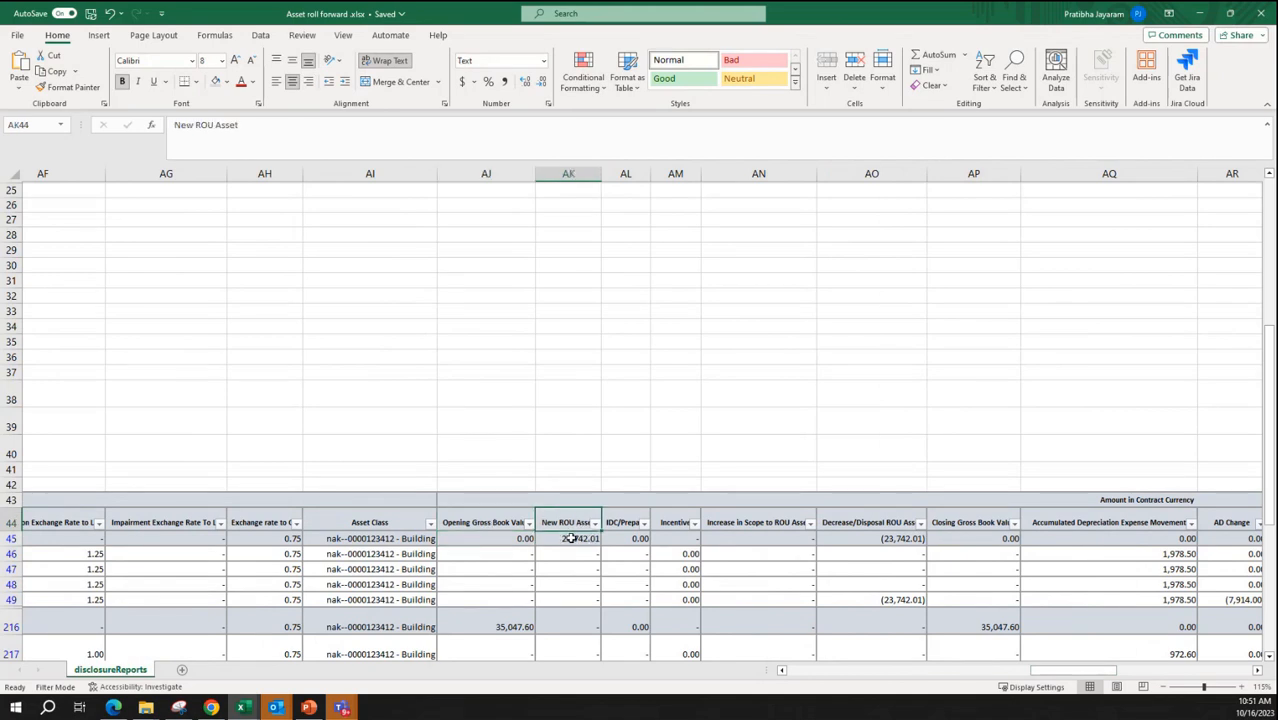
{"action": "left_click", "coordinate": [617, 522]}
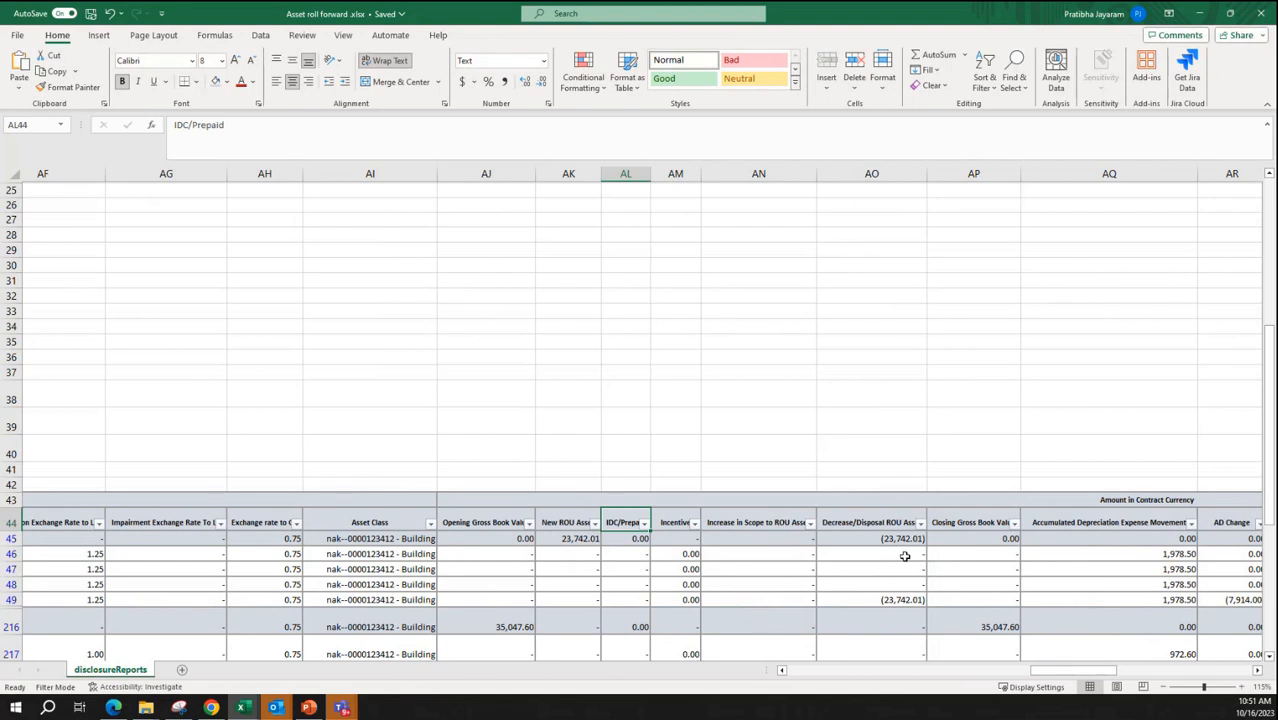
Check the New ROU Asset, Increase in Scope and Decrease/Disposal amounts in summary row 45.
{"action": "left_click", "coordinate": [569, 540]}
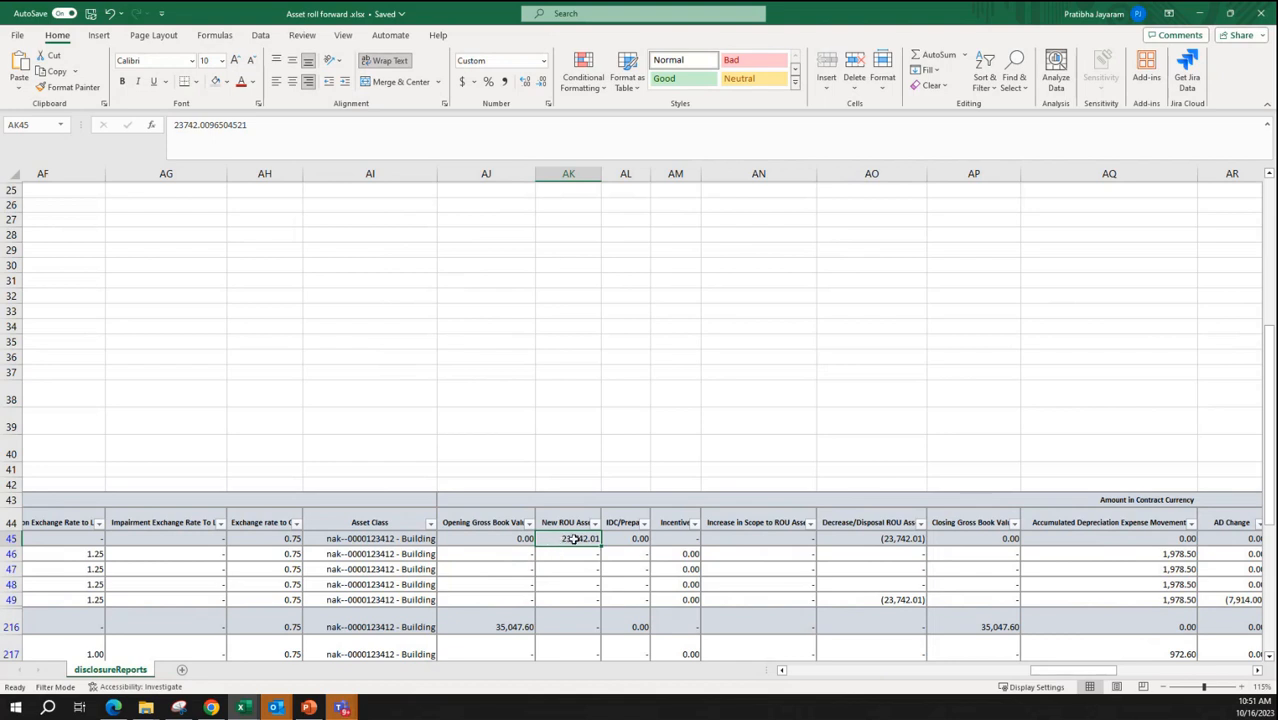
{"action": "left_click_drag", "start_coordinate": [568, 523], "coordinate": [568, 539]}
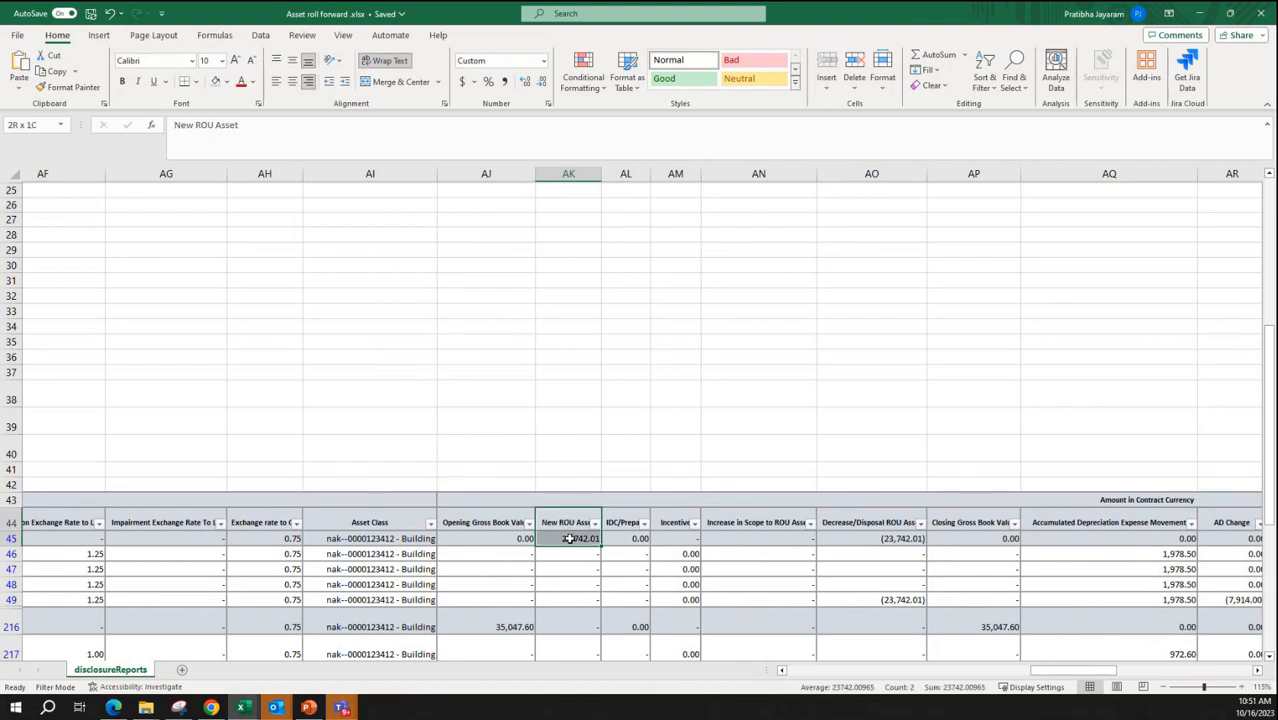
{"action": "left_click", "coordinate": [568, 539]}
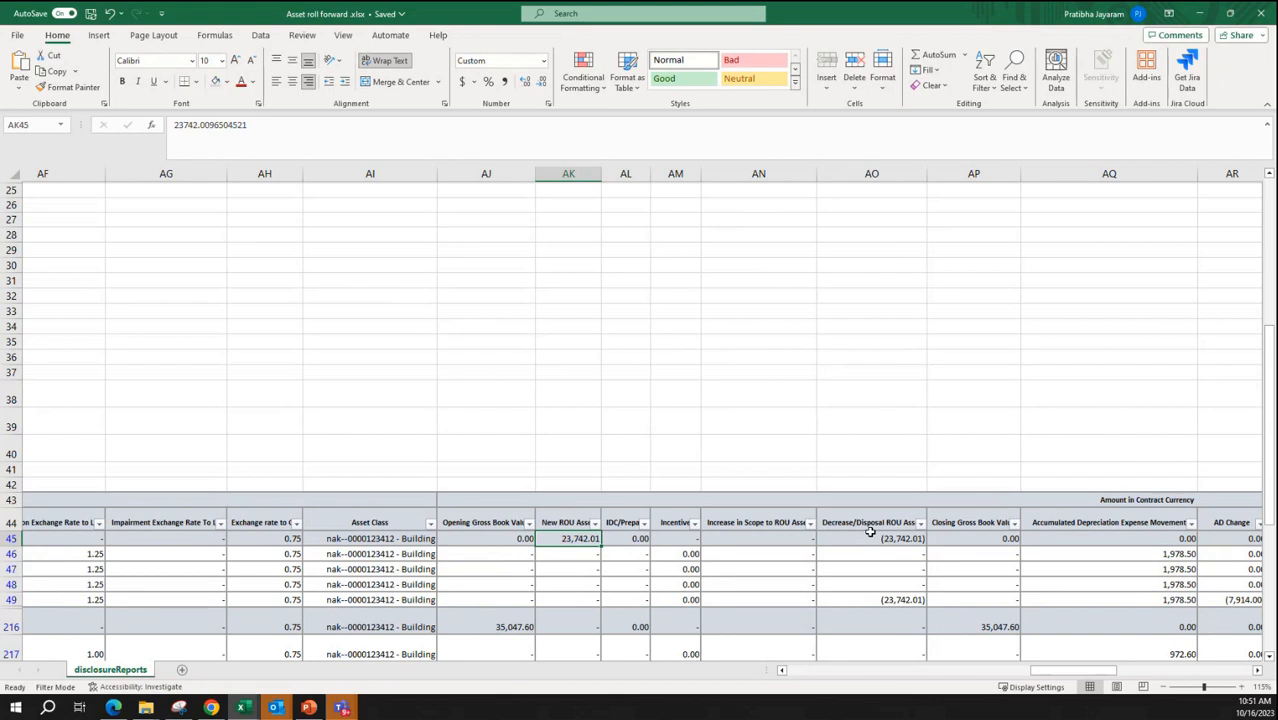
{"action": "left_click_drag", "start_coordinate": [745, 543], "coordinate": [886, 540]}
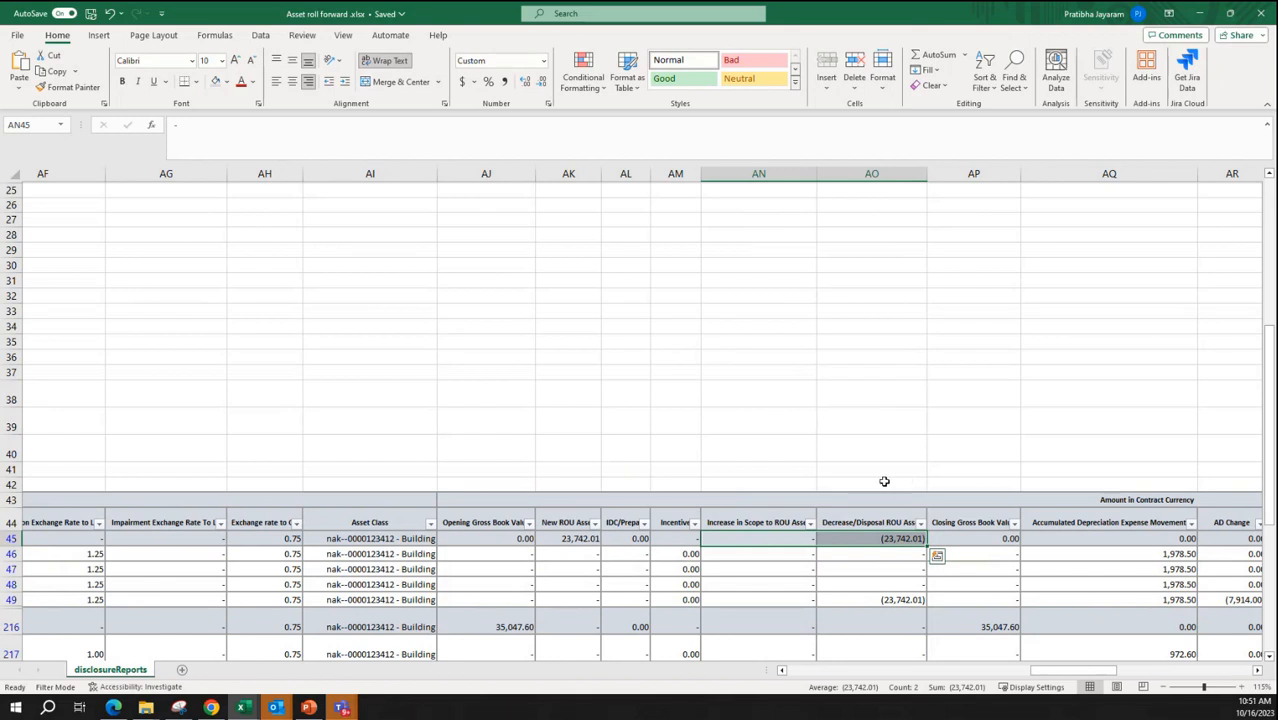
Check the Closing Gross Book Value, Accumulated Depreciation Expense Movement and Closing Net Book Value in row 45.
{"action": "left_click", "coordinate": [980, 537]}
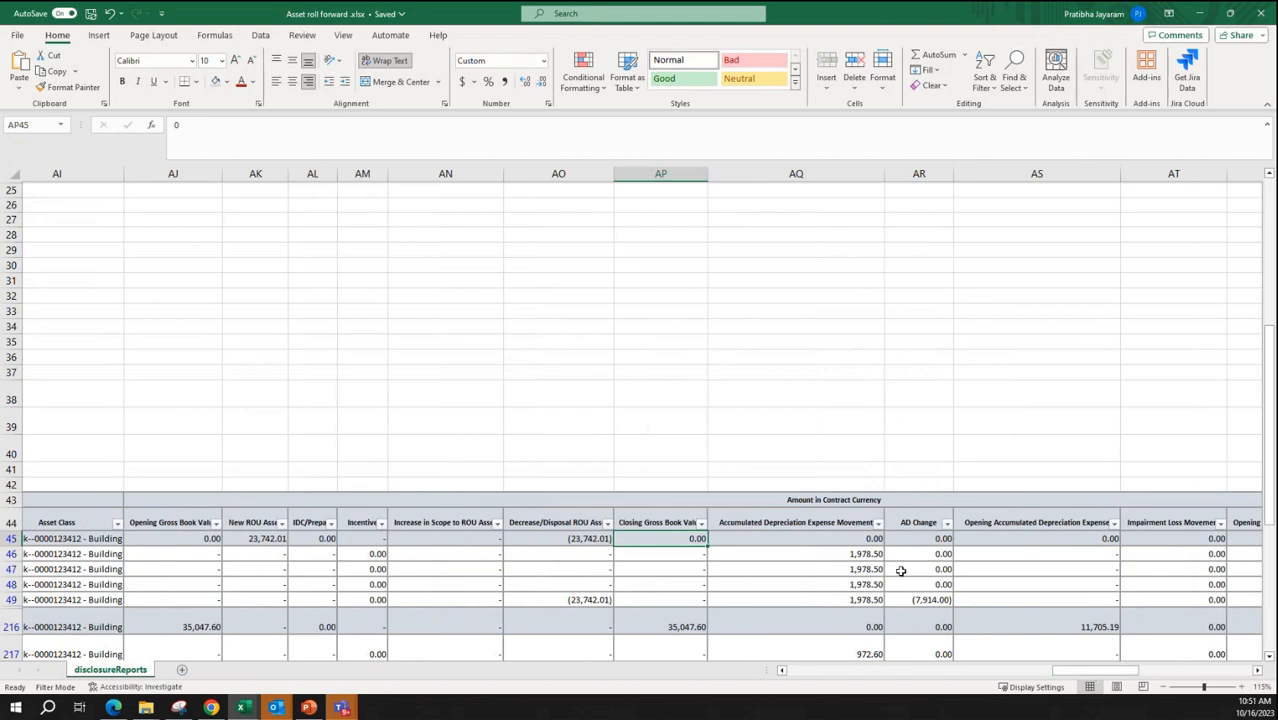
{"action": "left_click", "coordinate": [800, 537]}
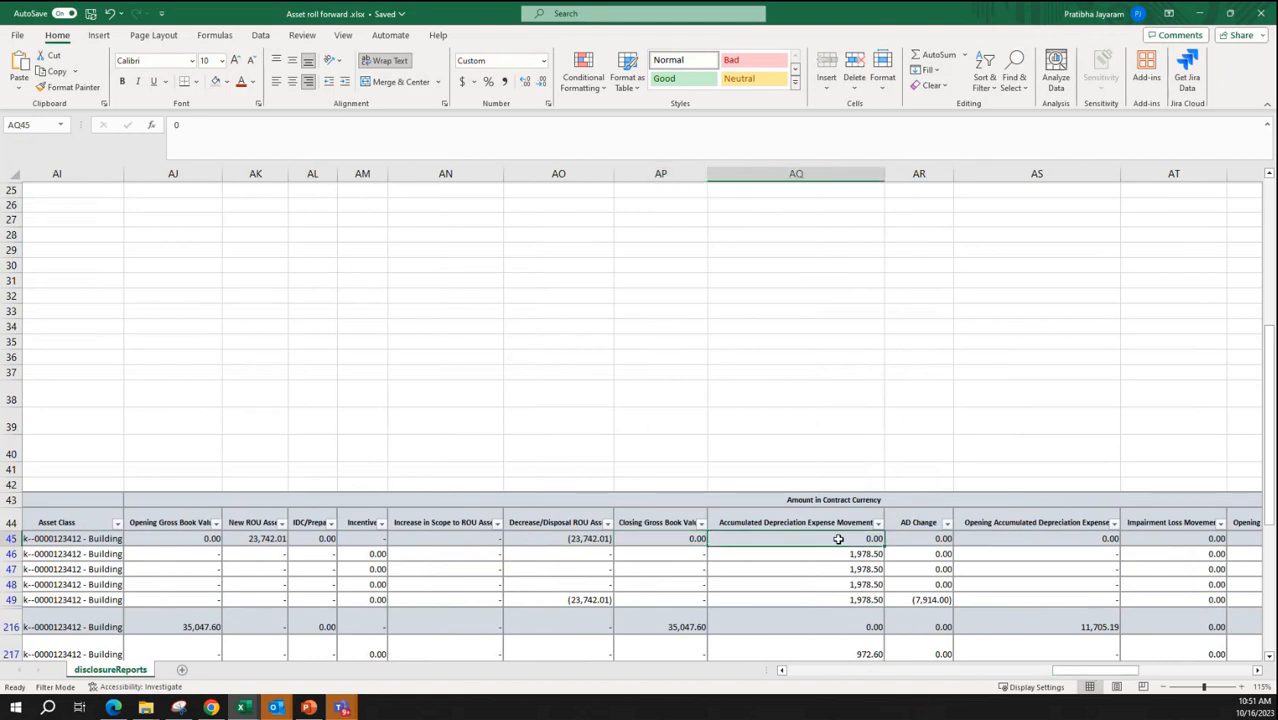
{"action": "left_click_drag", "start_coordinate": [1052, 672], "coordinate": [1093, 674]}
{"action": "left_click", "coordinate": [1017, 541]}
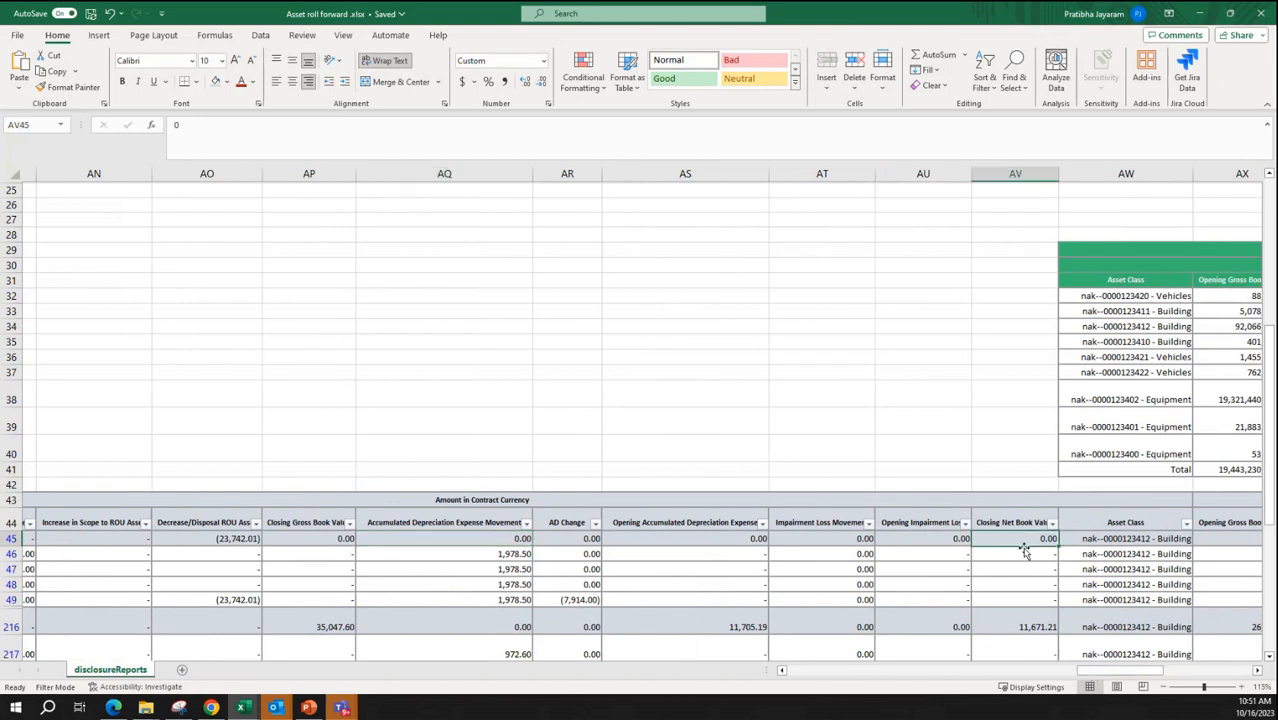
Copy the contract ID from cell A45, switch to Lease Administration and check the matching activation group's Terms & Conditions for the Casualty date.
{"action": "left_click_drag", "start_coordinate": [1098, 676], "coordinate": [806, 675]}
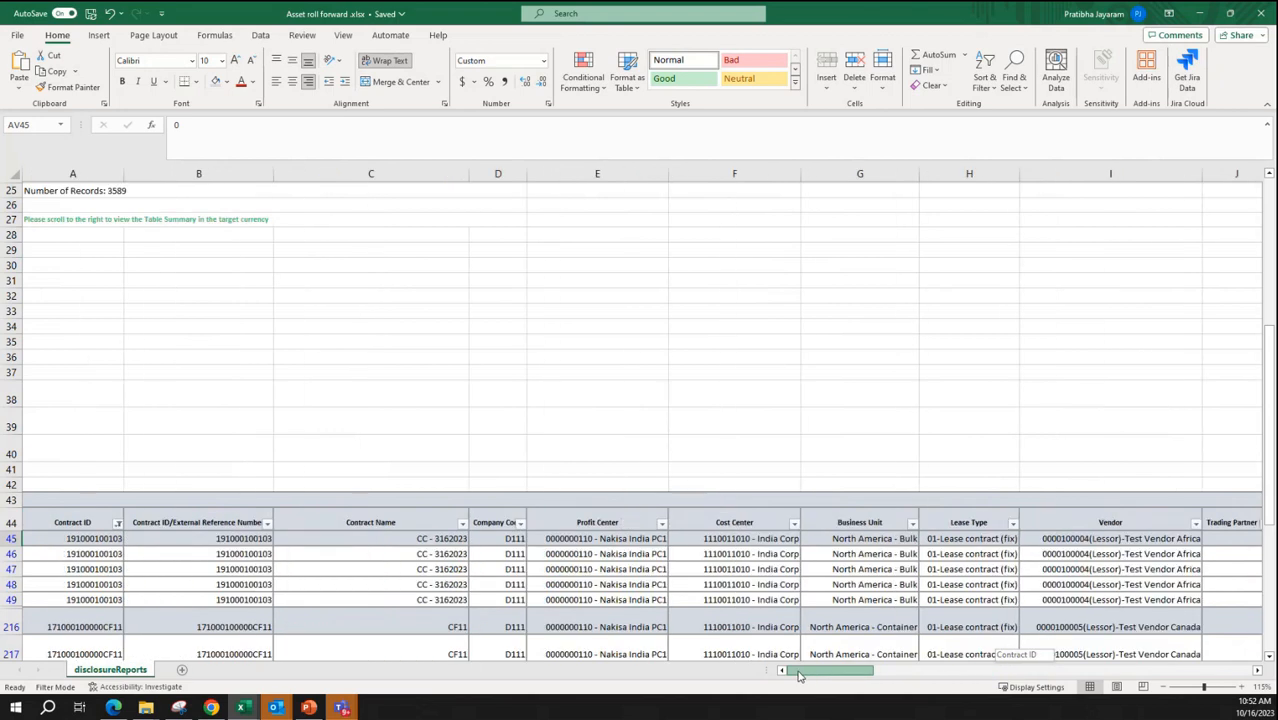
{"action": "left_click", "coordinate": [92, 540]}
{"action": "key", "text": "ctrl+c"}
{"action": "key", "text": "alt+Tab"}
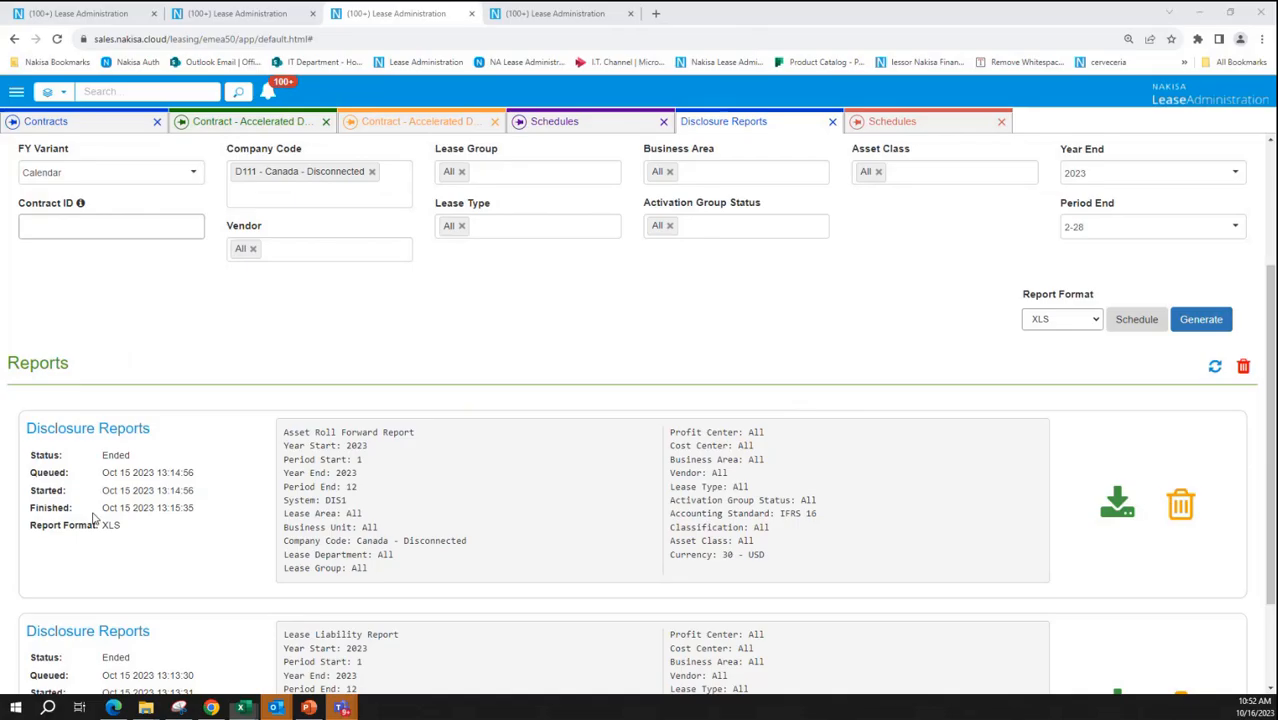
{"action": "scroll", "coordinate": [150, 168], "scroll_direction": "up", "scroll_amount": 3}
{"action": "key", "text": "ctrl+1"}
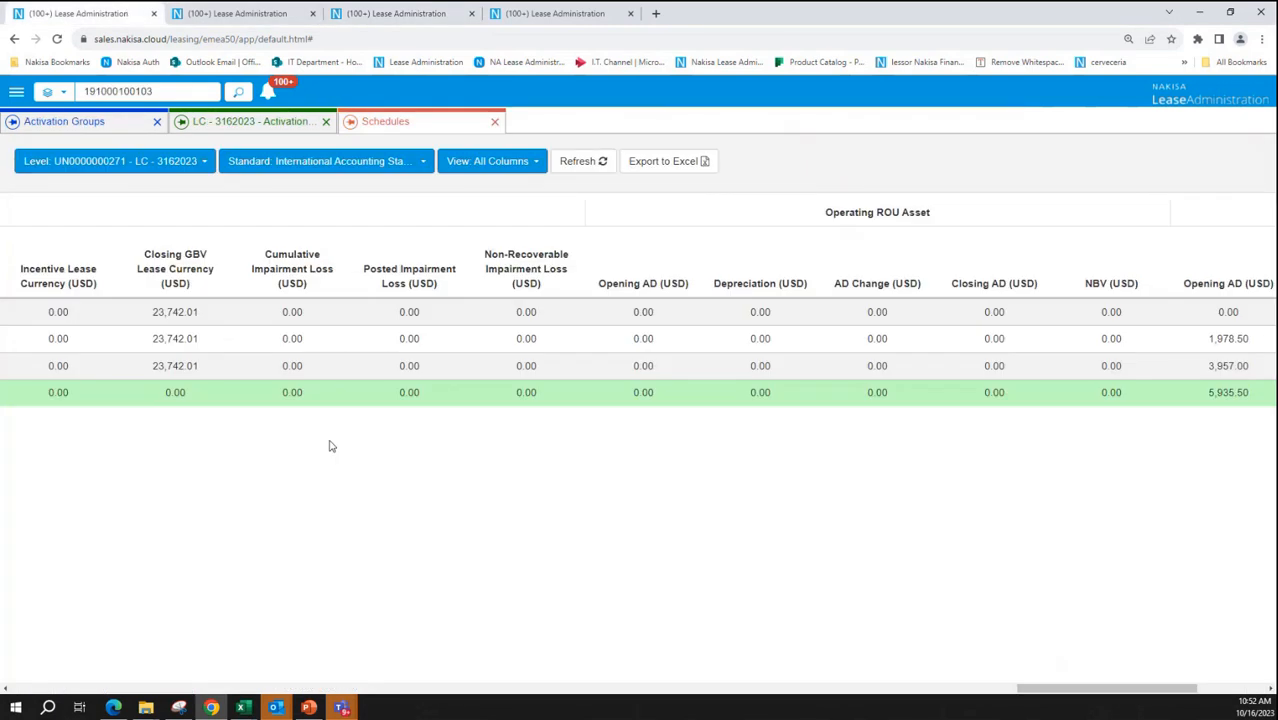
{"action": "left_click", "coordinate": [232, 122]}
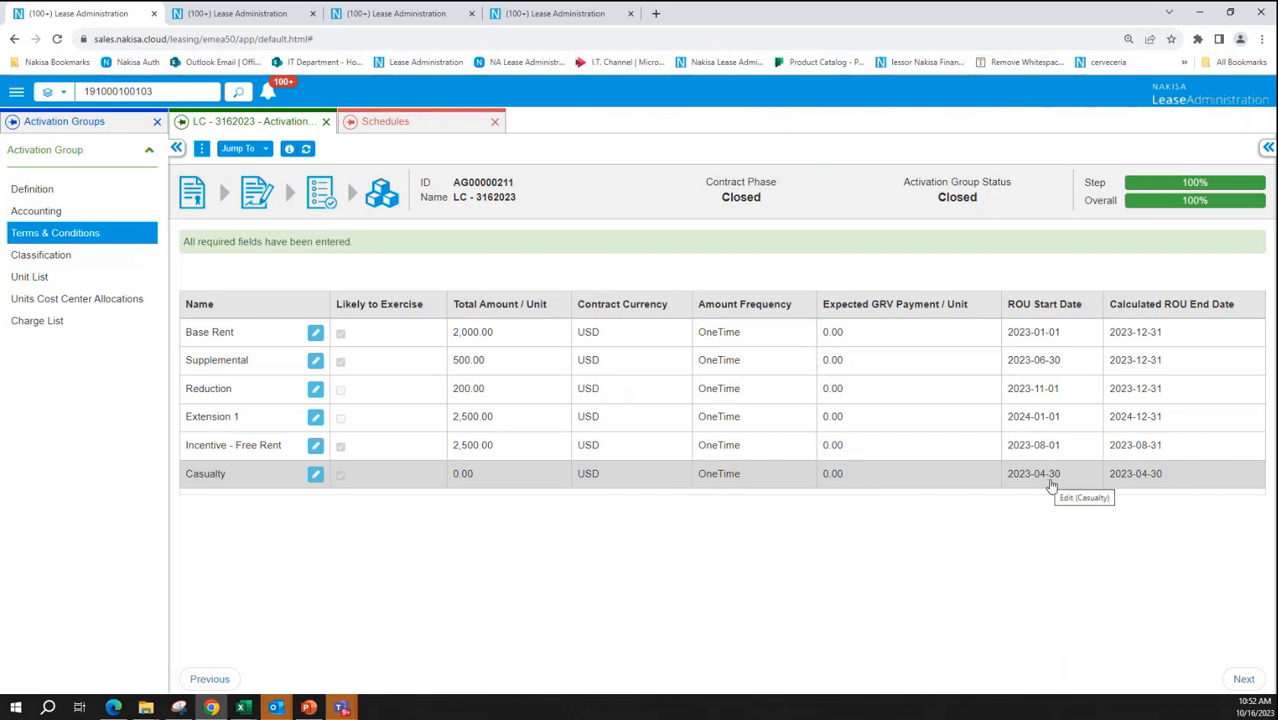
Switch to the Excel export and check the Decrease/Disposal ROU Asset amount in row 49.
{"action": "key", "text": "alt+Tab"}
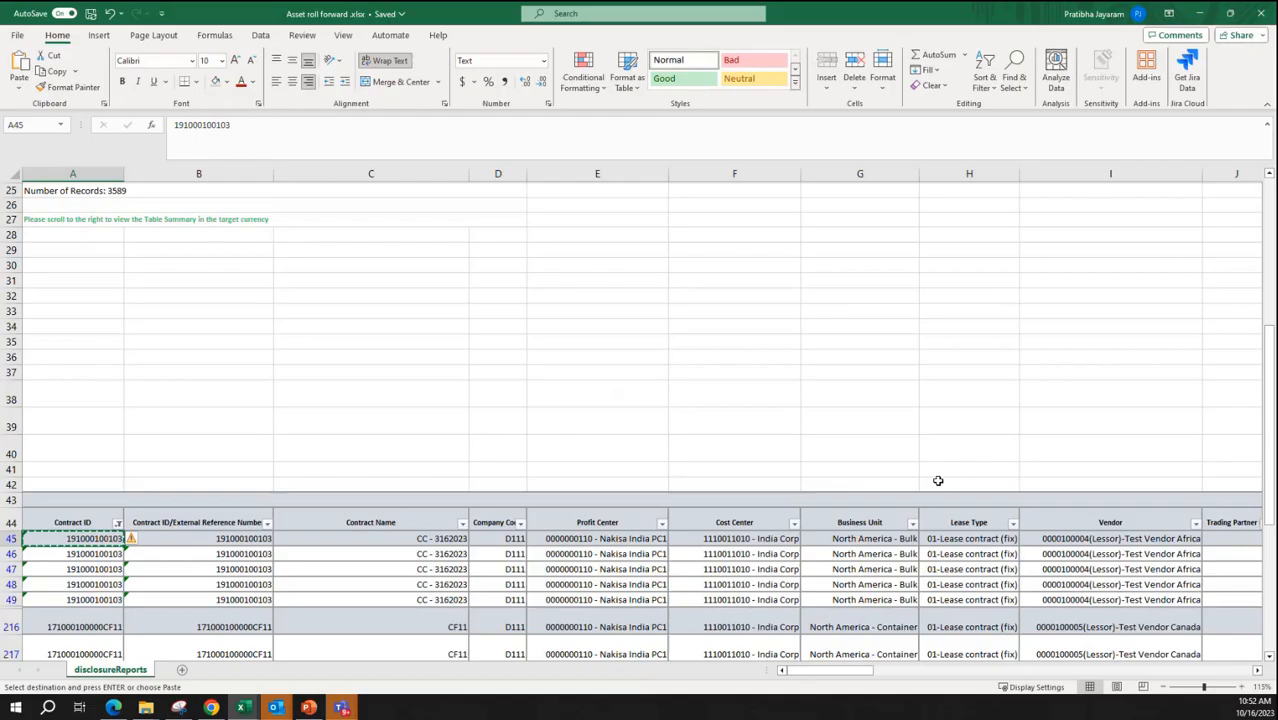
{"action": "left_click", "coordinate": [600, 584]}
{"action": "scroll", "coordinate": [216, 560], "scroll_direction": "down", "scroll_amount": 2}
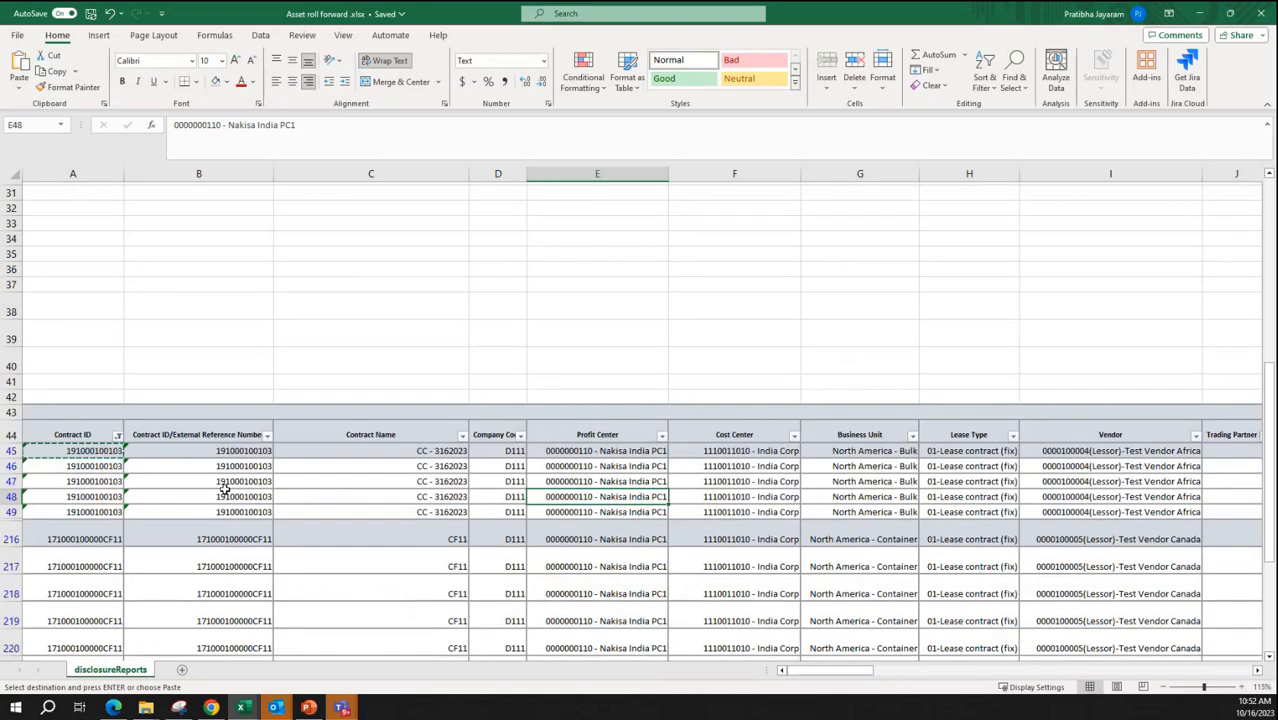
{"action": "left_click_drag", "start_coordinate": [845, 673], "coordinate": [1113, 686]}
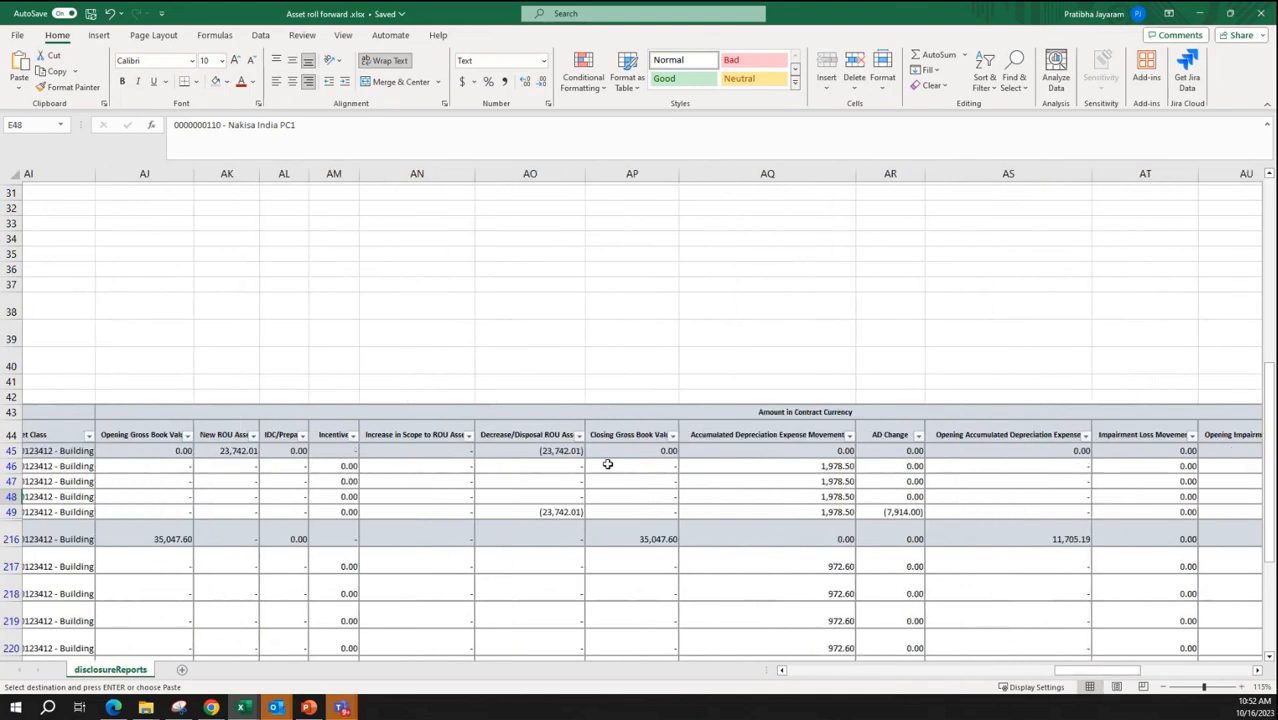
{"action": "left_click", "coordinate": [530, 511]}
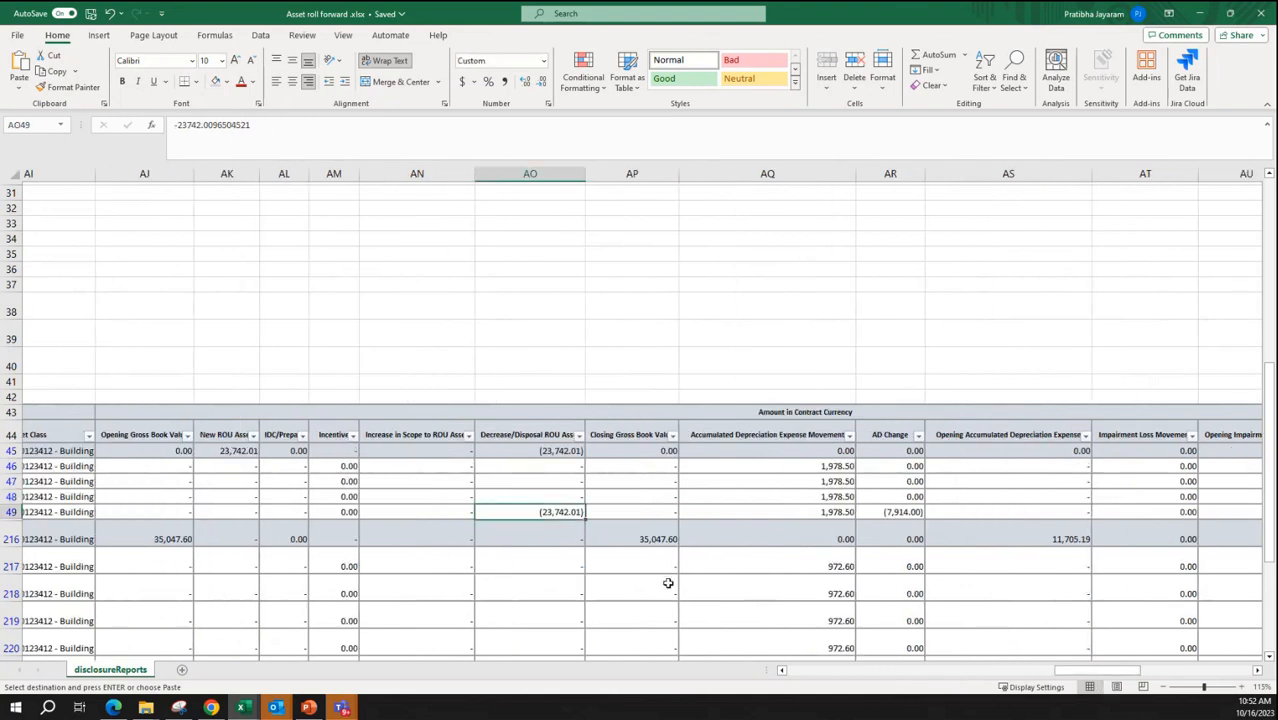
Compare the first period's Delta Lease Currency in the Lease Administration schedule with the New ROU Asset amount in cell AK45 of the export.
{"action": "key", "text": "alt+Tab"}
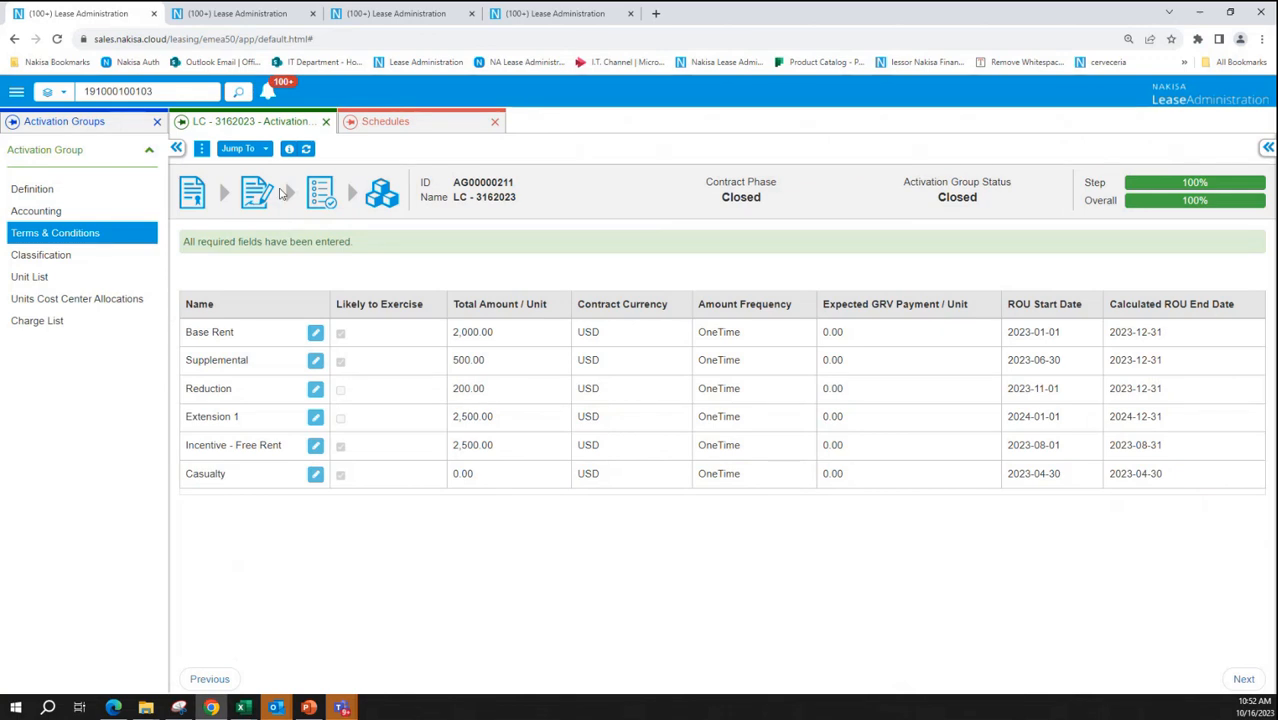
{"action": "left_click", "coordinate": [388, 121]}
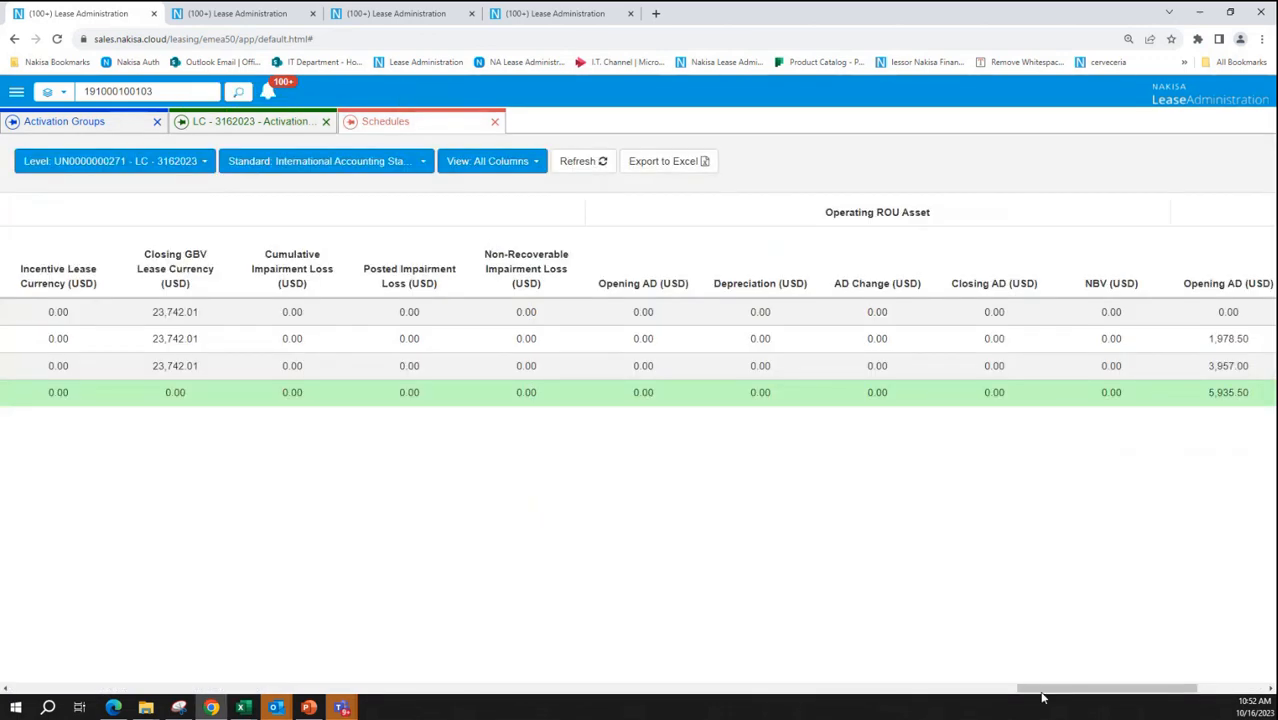
{"action": "left_click_drag", "start_coordinate": [1050, 690], "coordinate": [845, 690]}
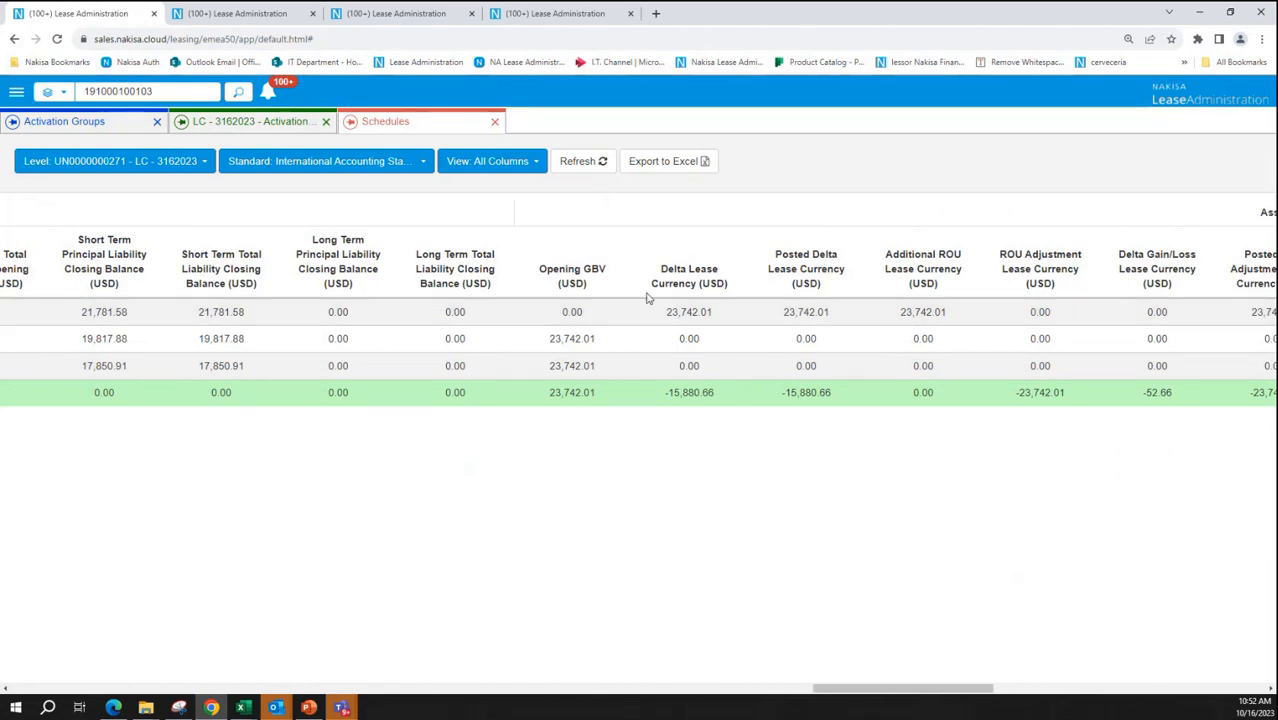
{"action": "left_click_drag", "start_coordinate": [665, 313], "coordinate": [725, 322]}
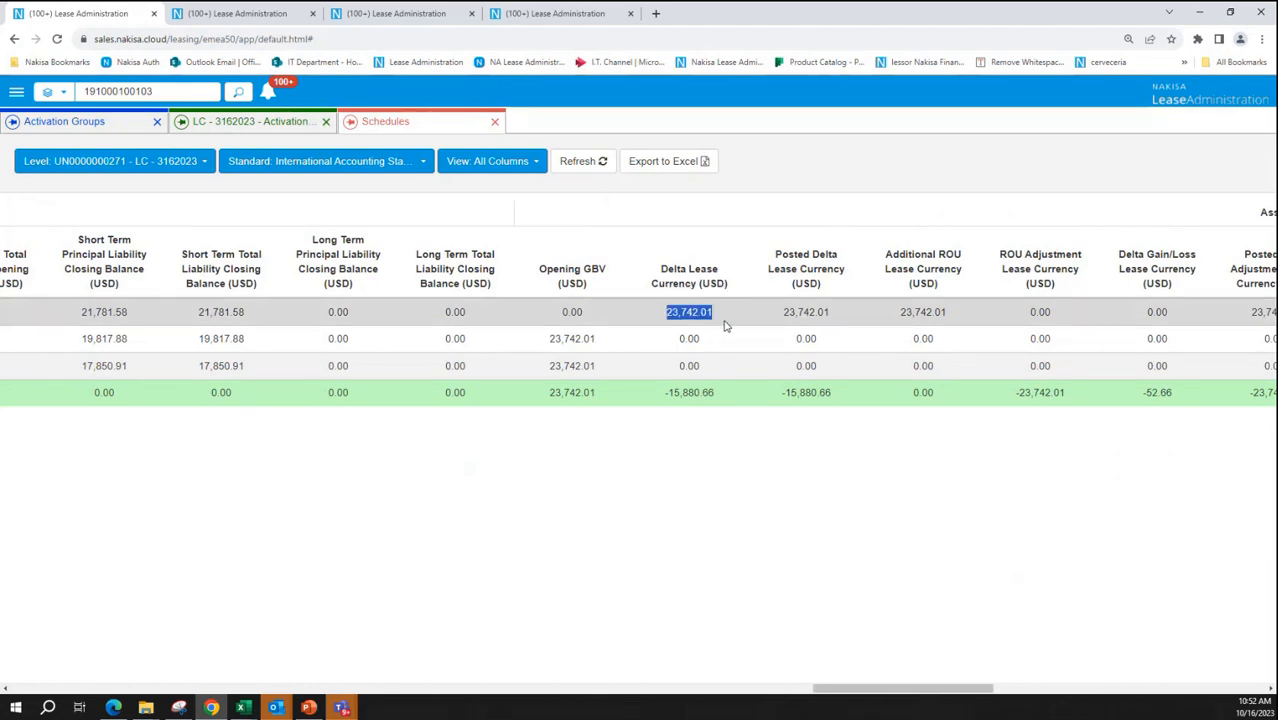
{"action": "key", "text": "alt+Tab"}
{"action": "left_click", "coordinate": [230, 451]}
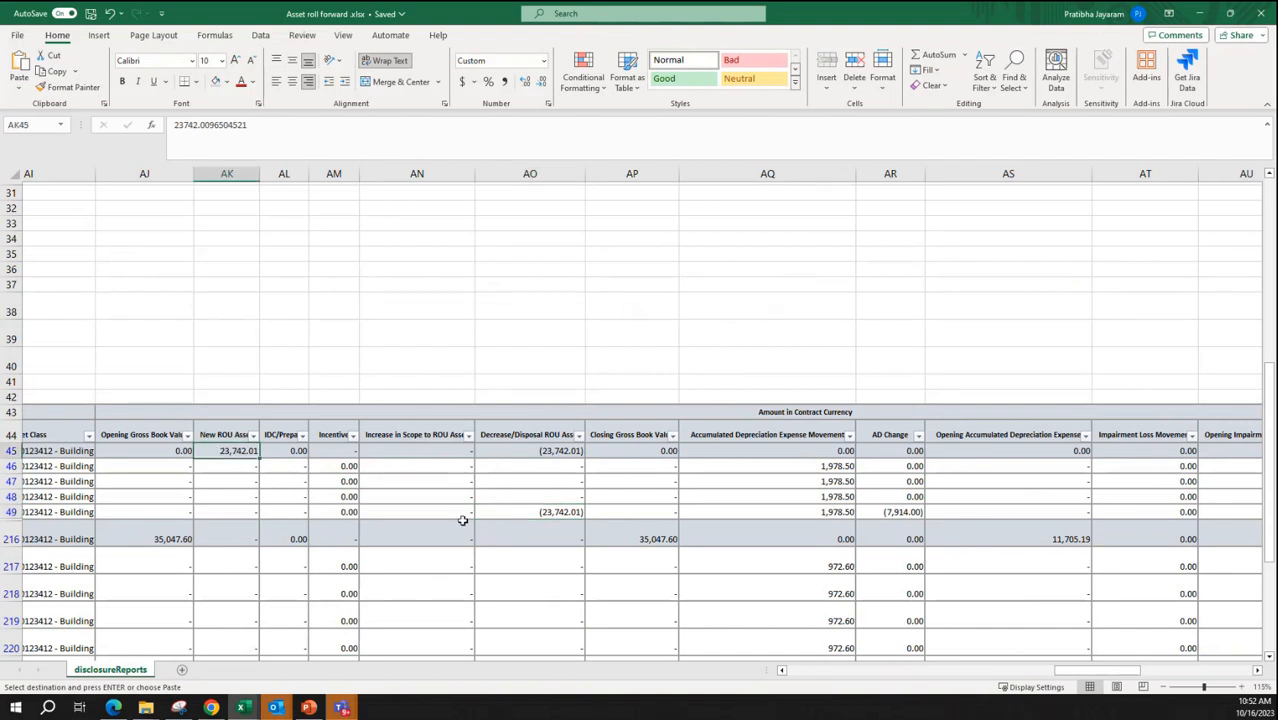
Compare the accumulated depreciation movements and AD Change in rows 46 to 49 with the schedule's Finance ROU Asset Depreciation and AD Change columns.
{"action": "left_click_drag", "start_coordinate": [820, 468], "coordinate": [823, 512]}
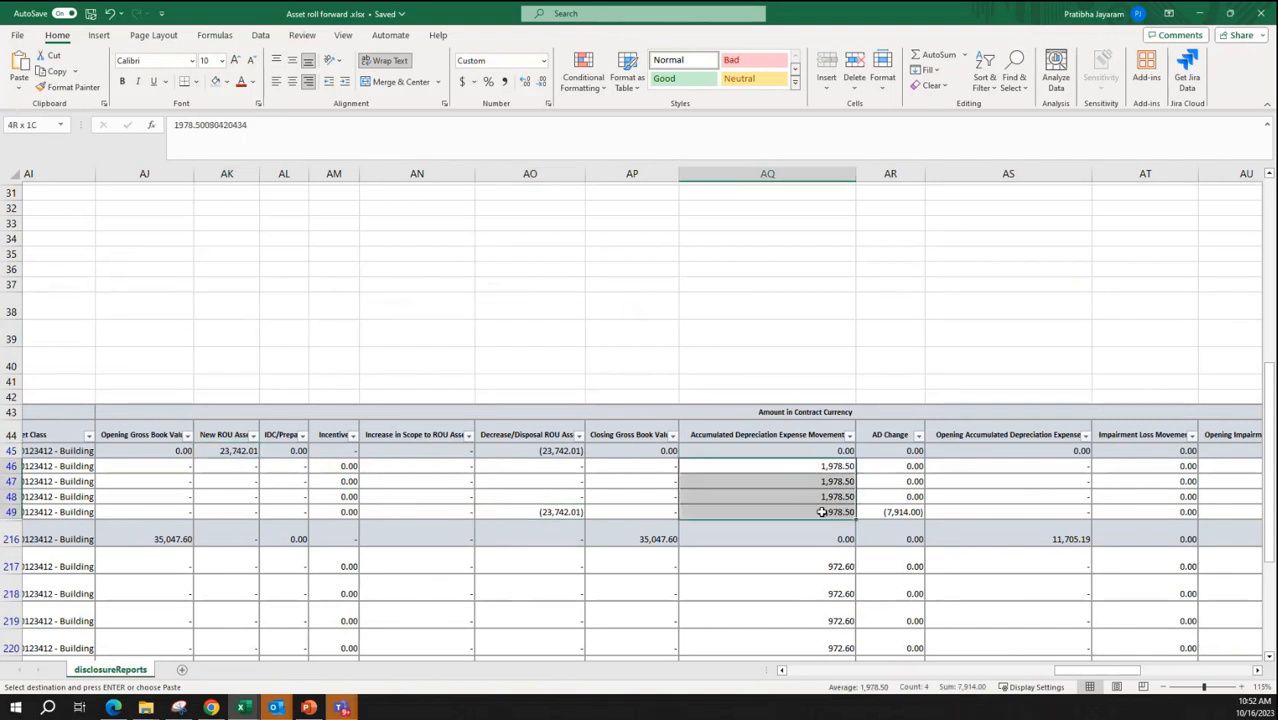
{"action": "left_click", "coordinate": [850, 514]}
{"action": "key", "text": "alt+Tab"}
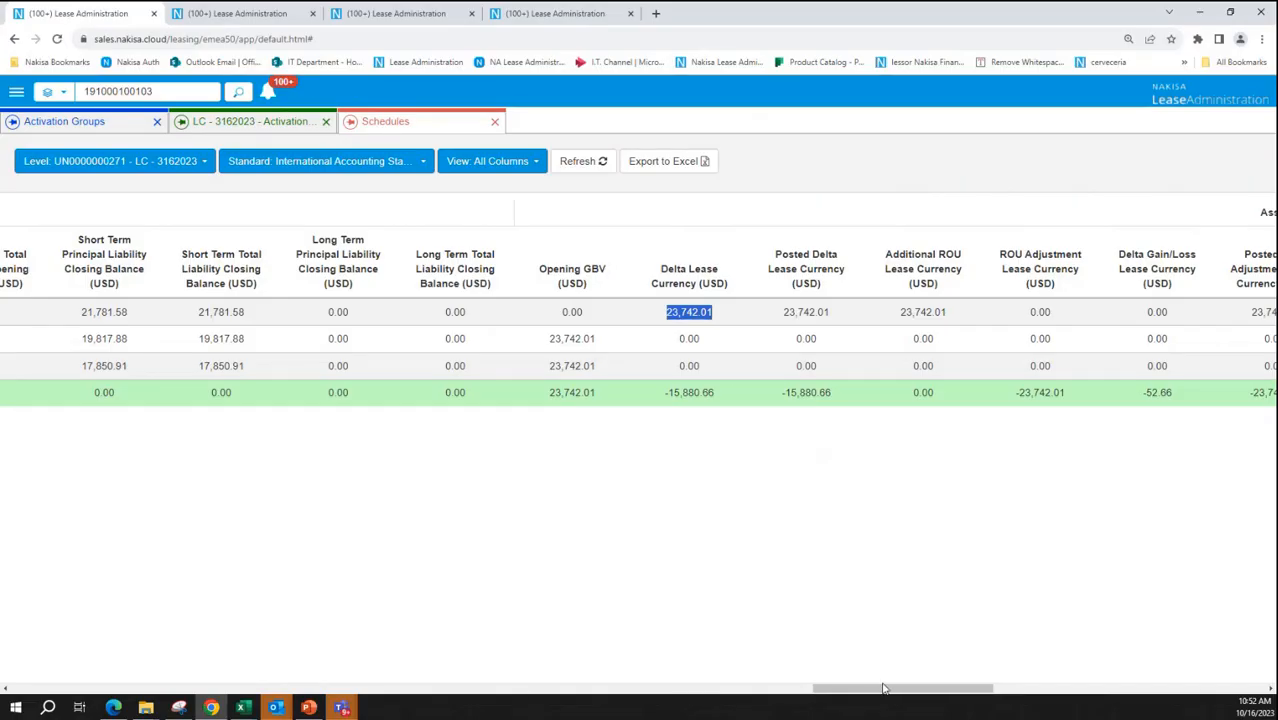
{"action": "left_click_drag", "start_coordinate": [884, 688], "coordinate": [1179, 678]}
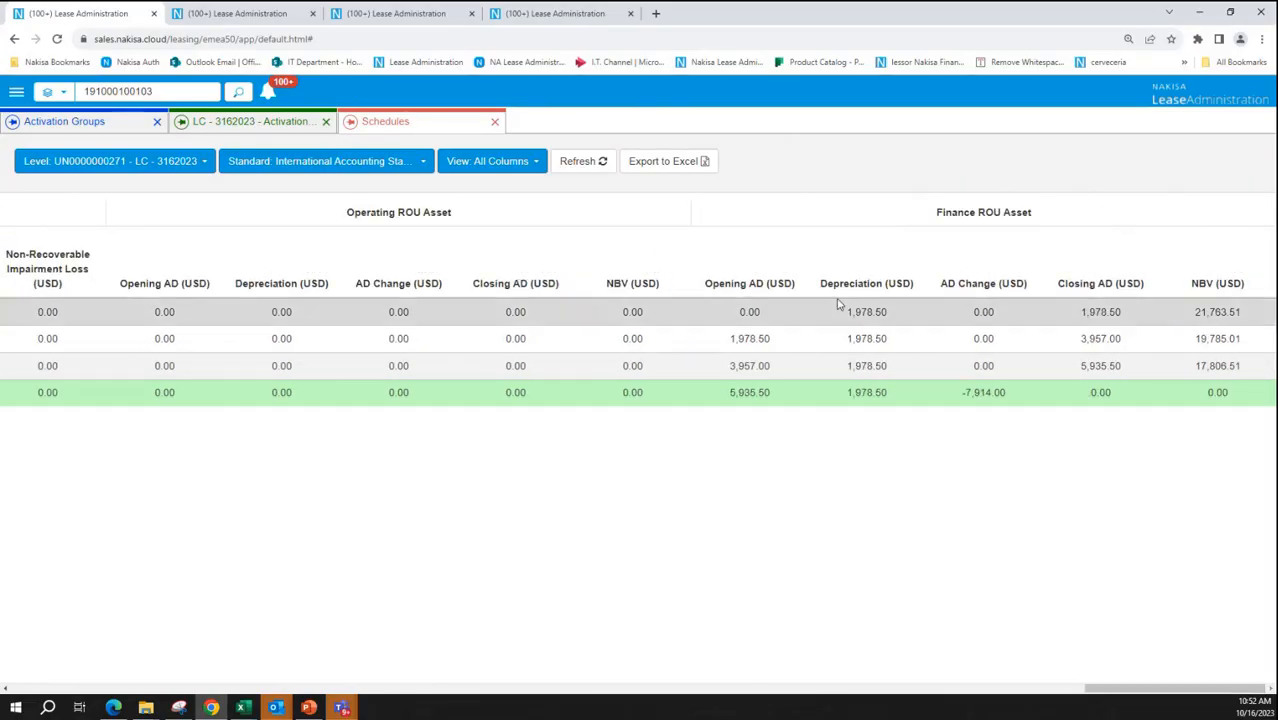
{"action": "left_click_drag", "start_coordinate": [843, 312], "coordinate": [895, 410]}
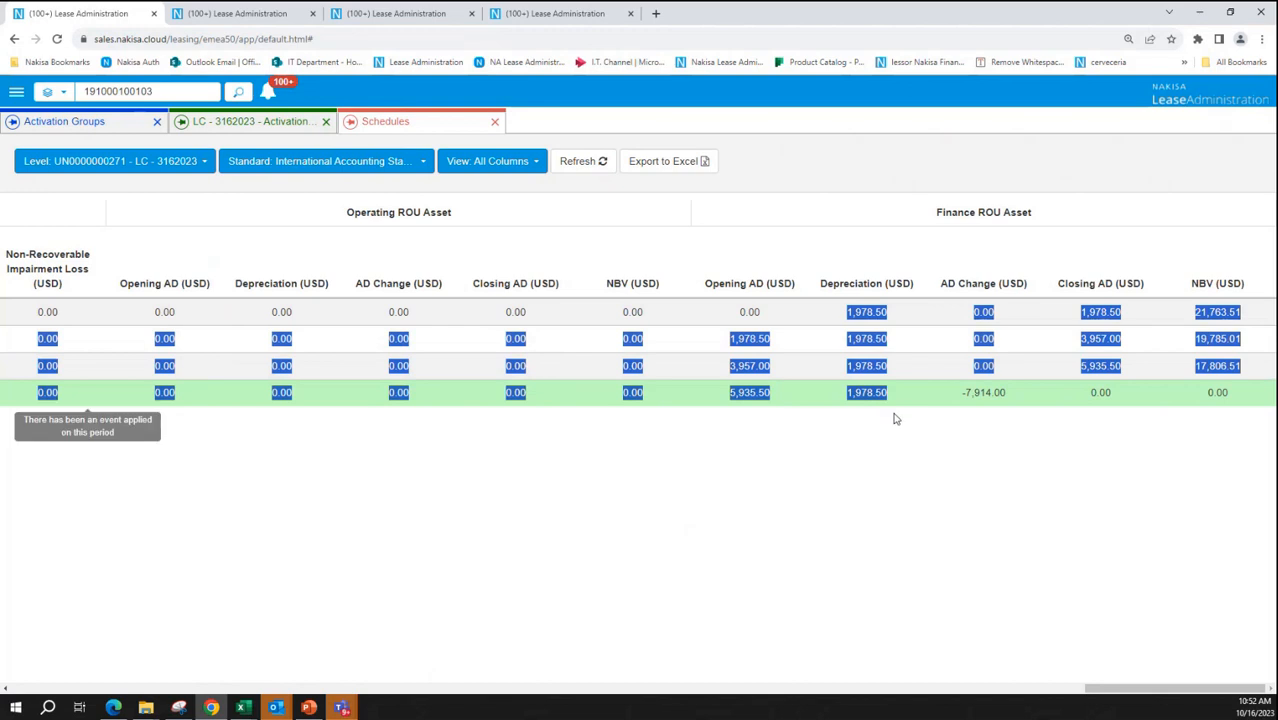
{"action": "key", "text": "alt+Tab"}
{"action": "left_click", "coordinate": [905, 512]}
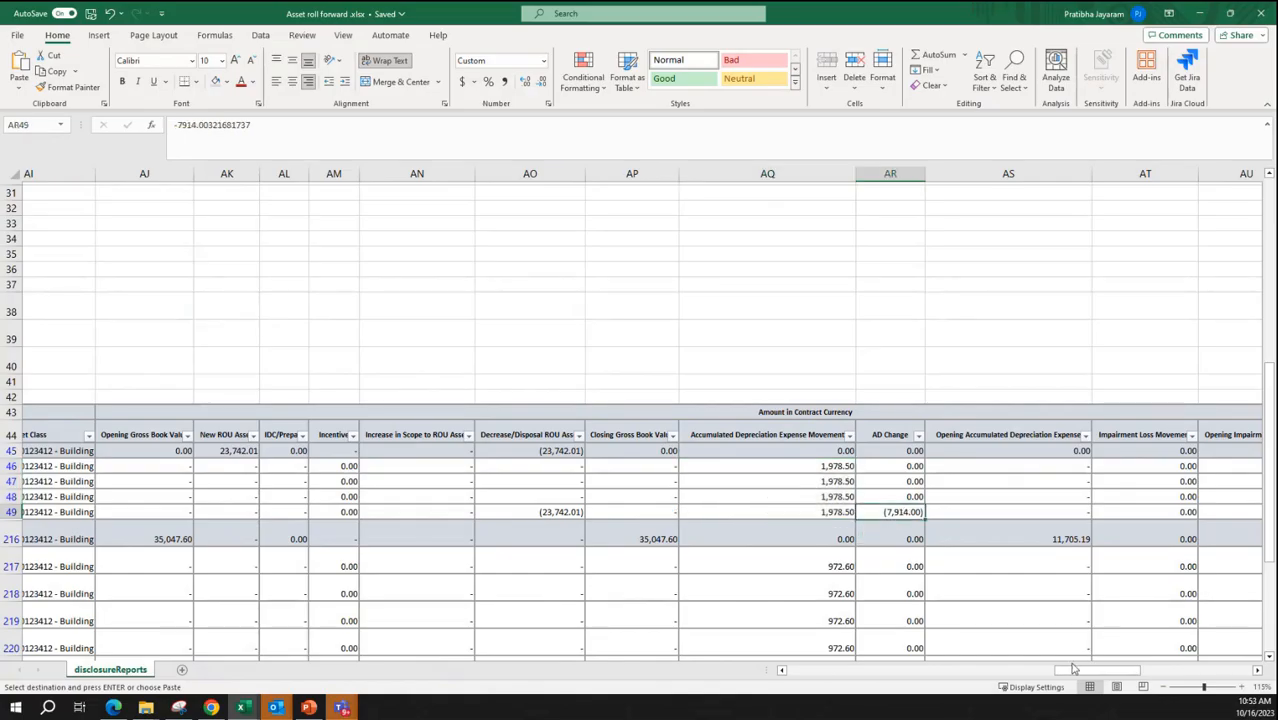
Copy the CF11 contract ID from cell A216, search for it in Lease Administration and open the contract.
{"action": "left_click_drag", "start_coordinate": [1100, 670], "coordinate": [823, 686]}
{"action": "left_click", "coordinate": [976, 511]}
{"action": "scroll", "coordinate": [438, 589], "scroll_direction": "down", "scroll_amount": 2}
{"action": "left_click", "coordinate": [95, 408]}
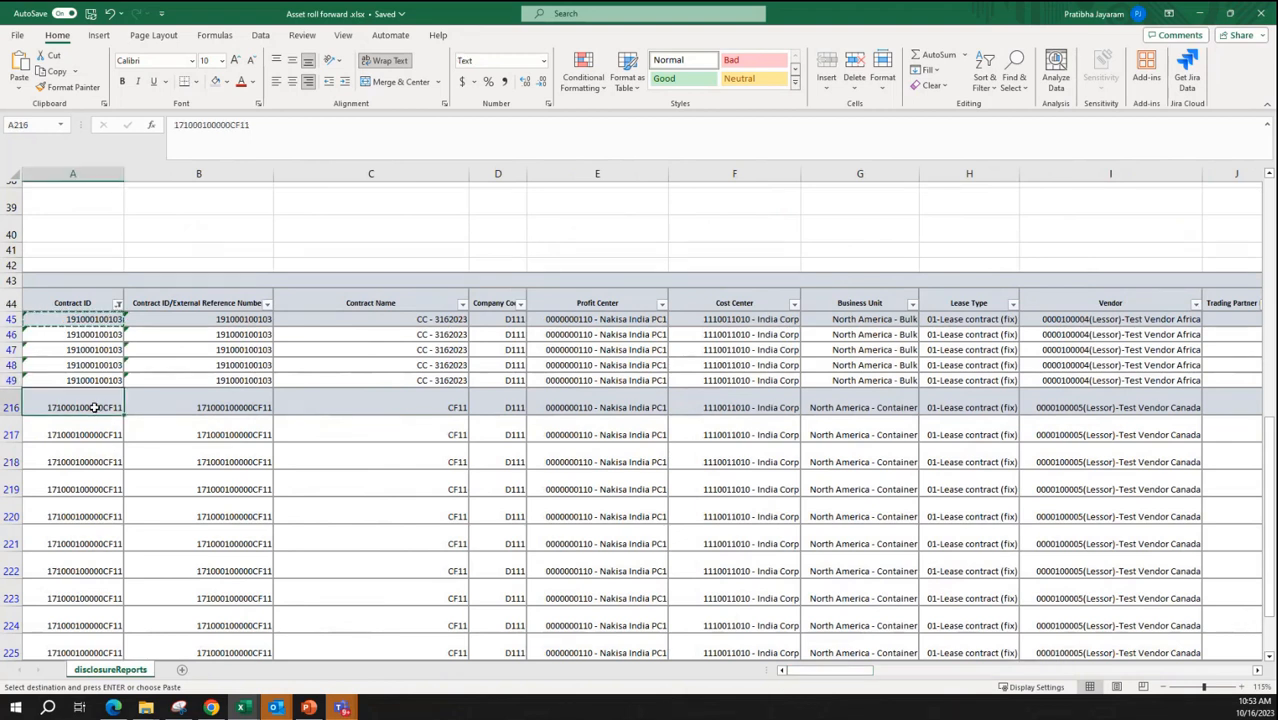
{"action": "key", "text": "alt+Tab"}
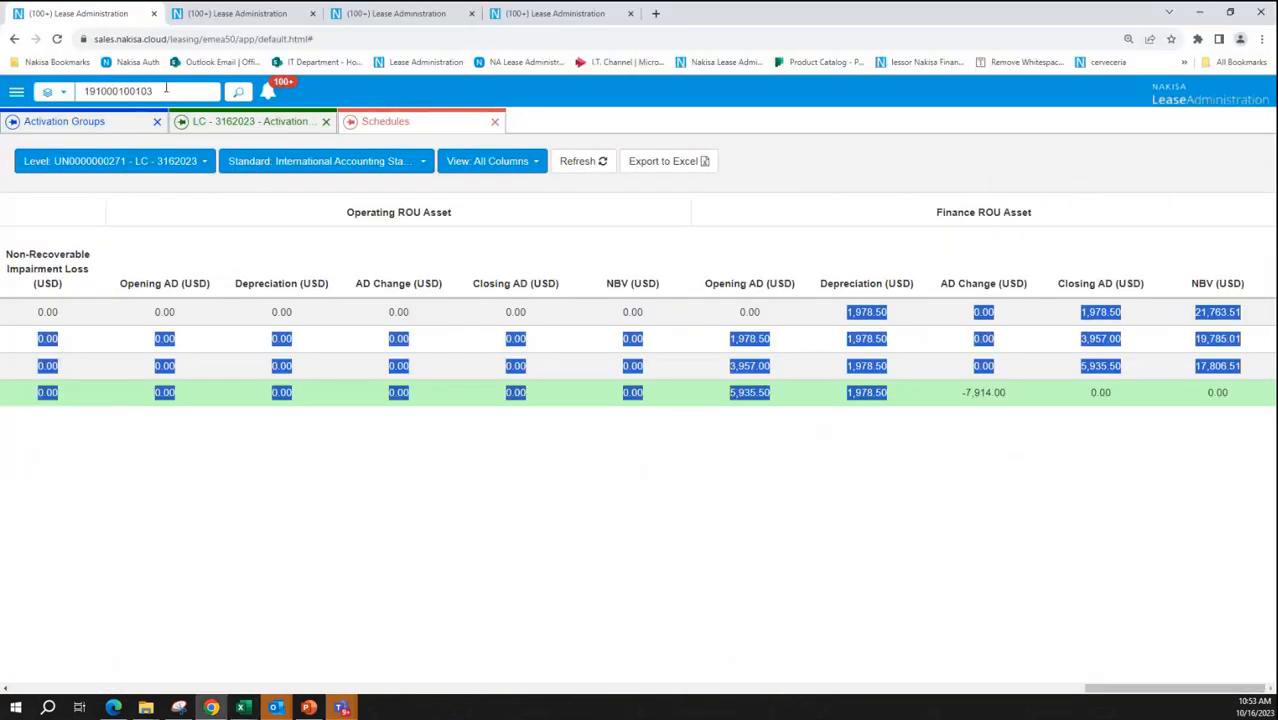
{"action": "double_click", "coordinate": [166, 88]}
{"action": "key", "text": "ctrl+v"}
{"action": "key", "text": "Return"}
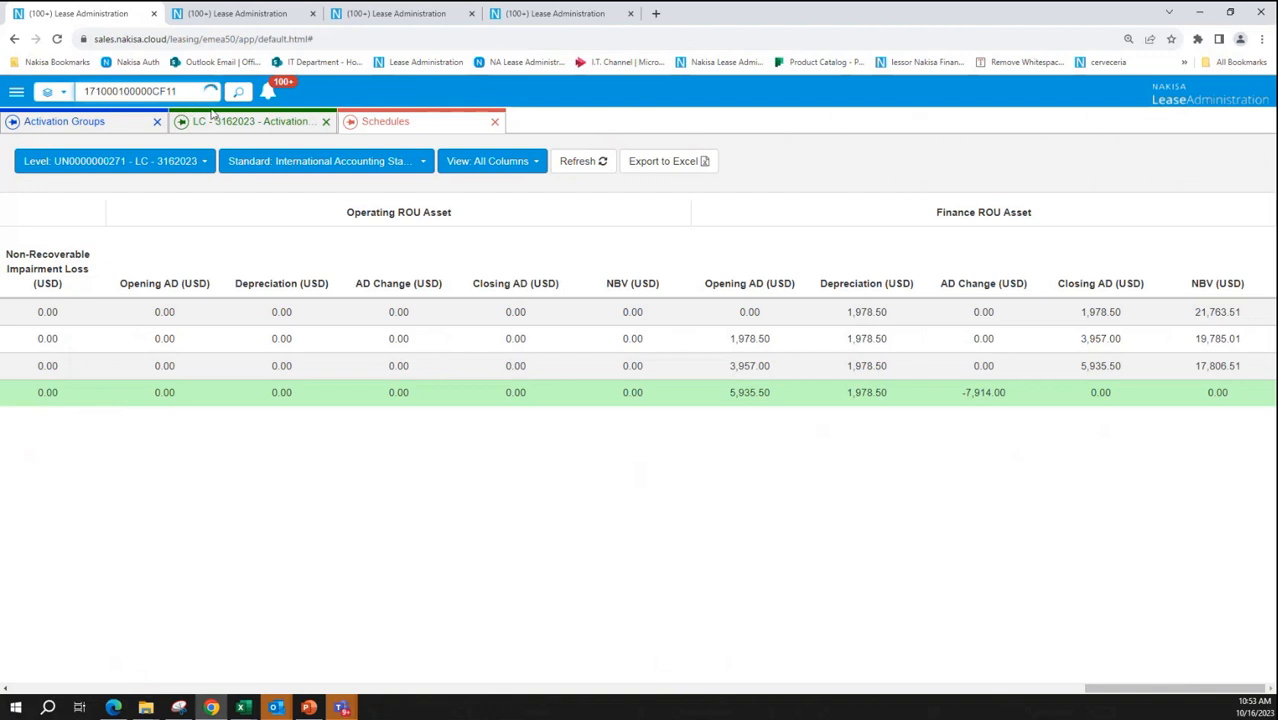
{"action": "left_click", "coordinate": [183, 157]}
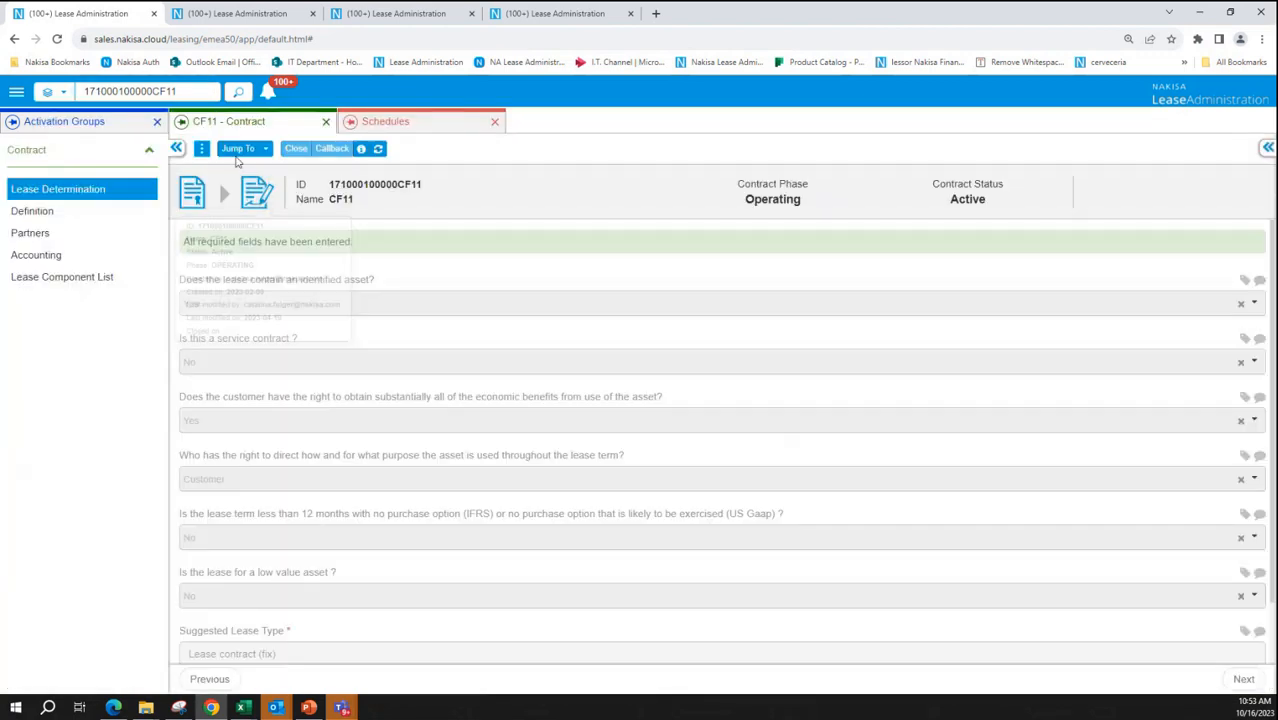
Open the CF11 contract's schedules and set the view to All Columns.
{"action": "left_click", "coordinate": [237, 149]}
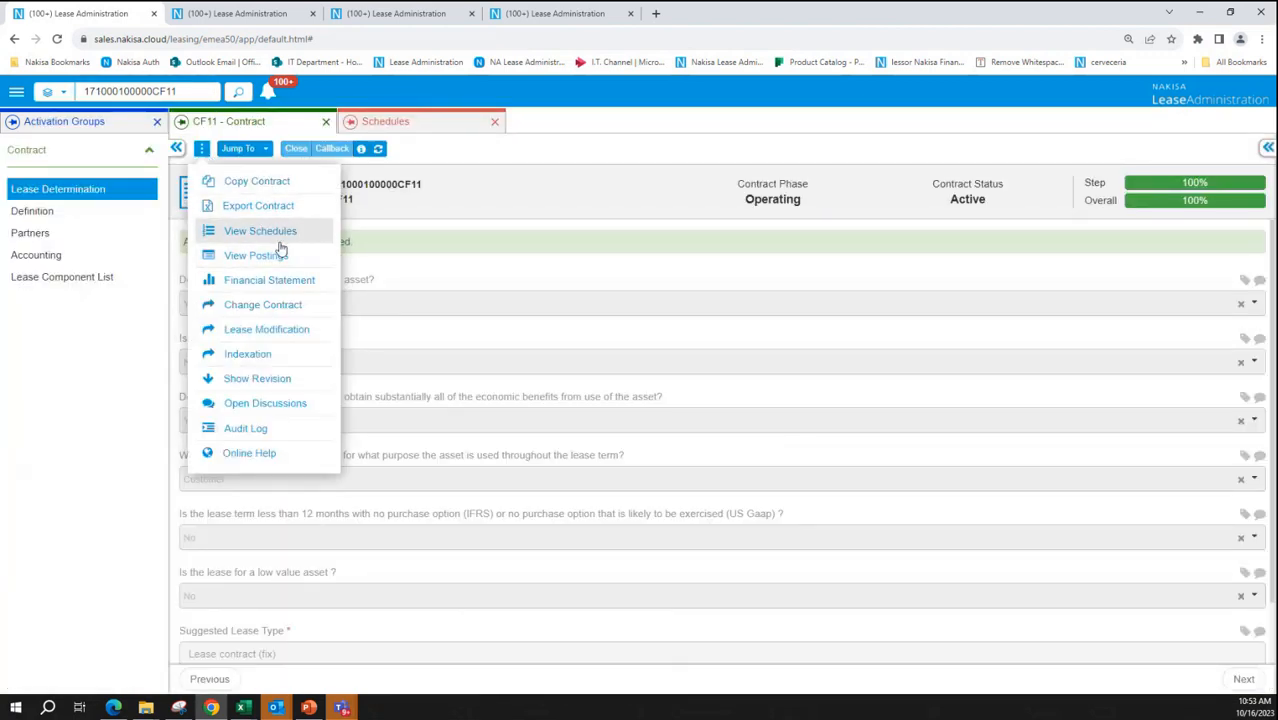
{"action": "left_click", "coordinate": [279, 236]}
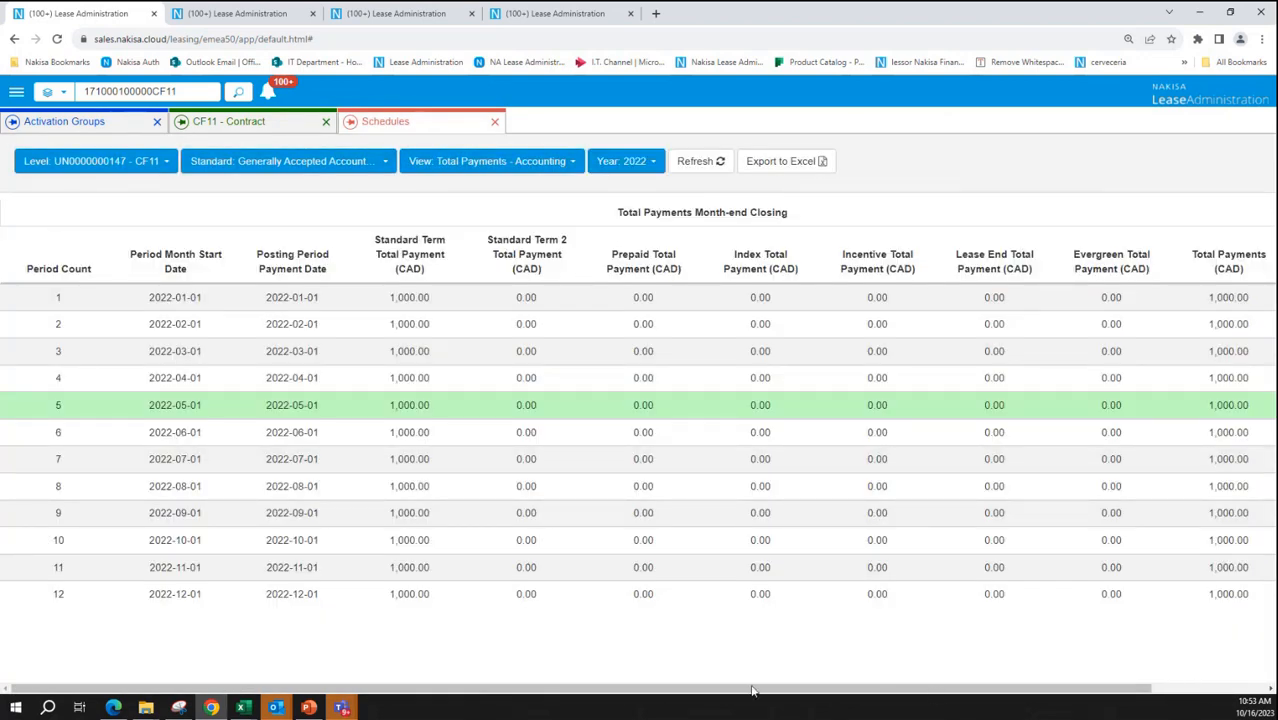
{"action": "left_click", "coordinate": [490, 161]}
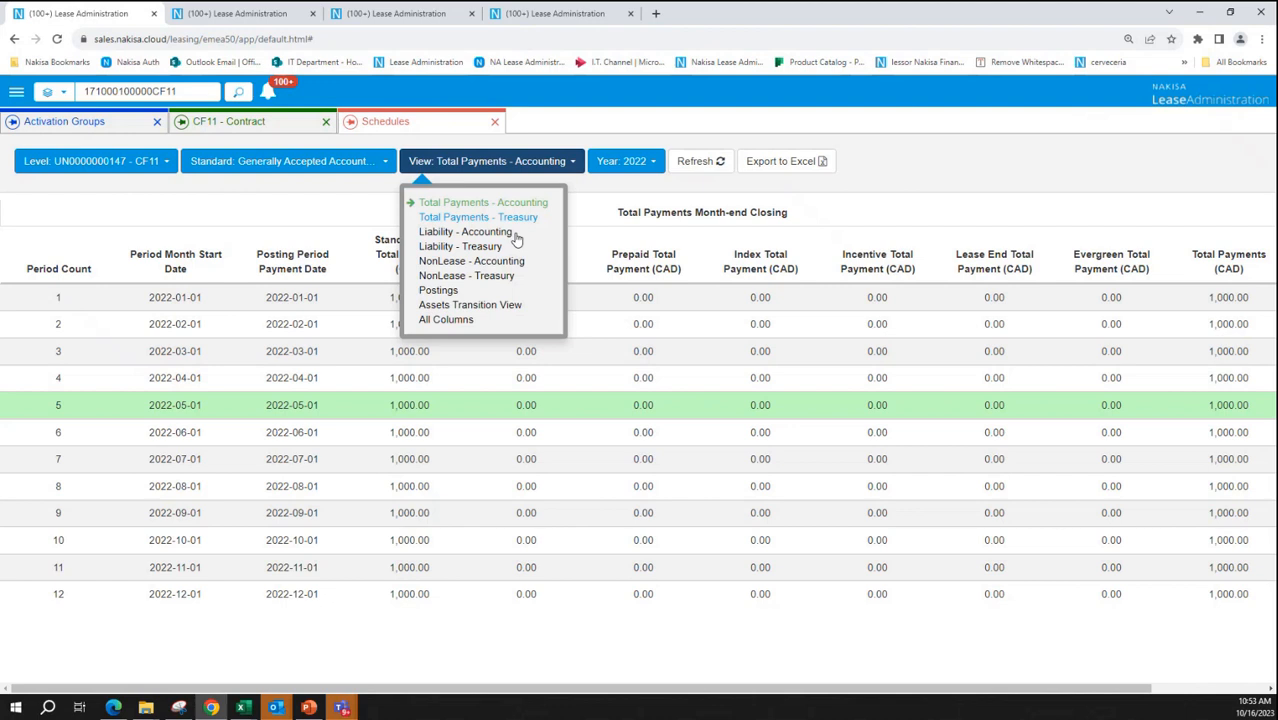
{"action": "left_click", "coordinate": [452, 318]}
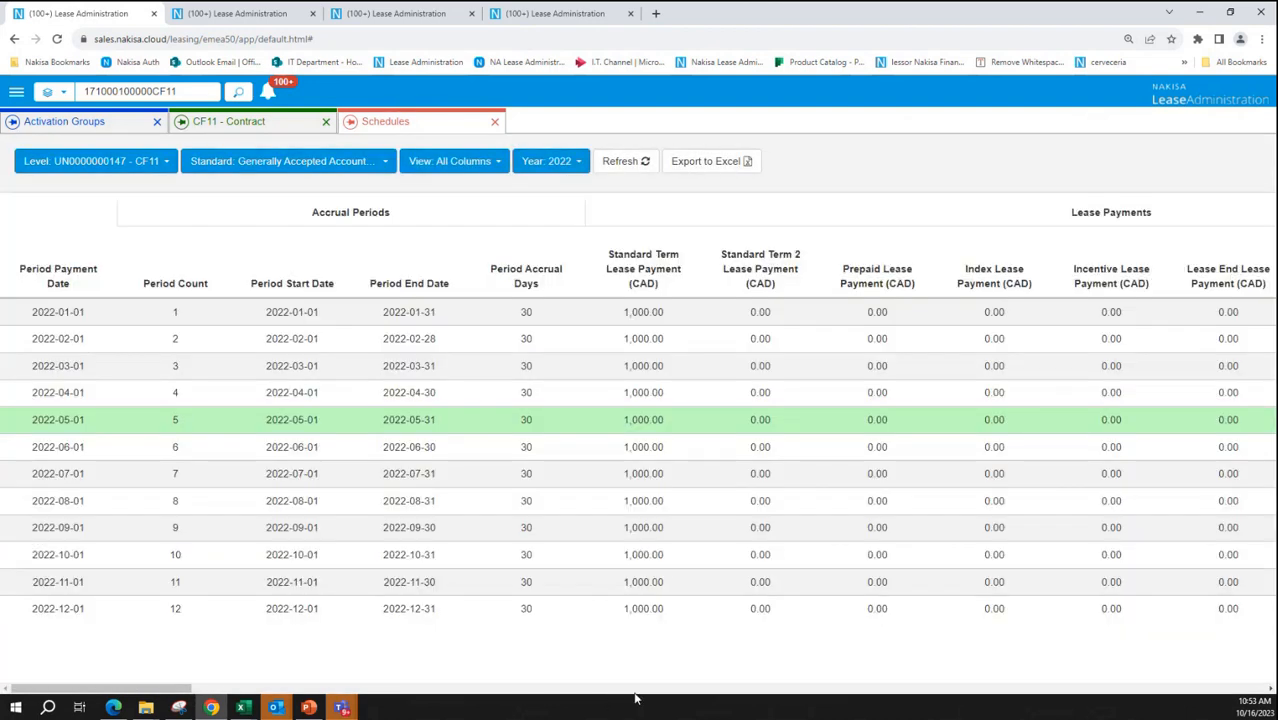
Examine the CF11 rows' contract-currency amounts in the Excel export and return to the Lease Administration schedule.
{"action": "left_click_drag", "start_coordinate": [160, 690], "coordinate": [238, 690]}
{"action": "key", "text": "alt+Tab"}
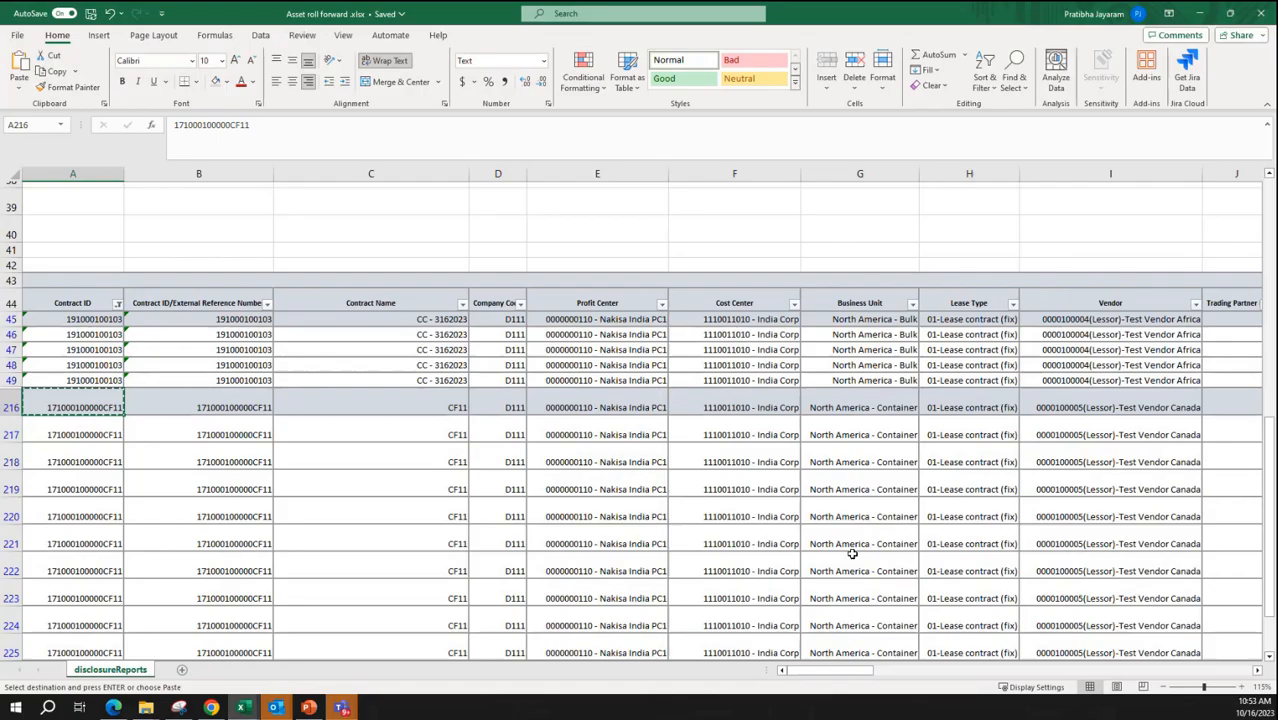
{"action": "left_click_drag", "start_coordinate": [830, 671], "coordinate": [1079, 677]}
{"action": "key", "text": "alt+Tab"}
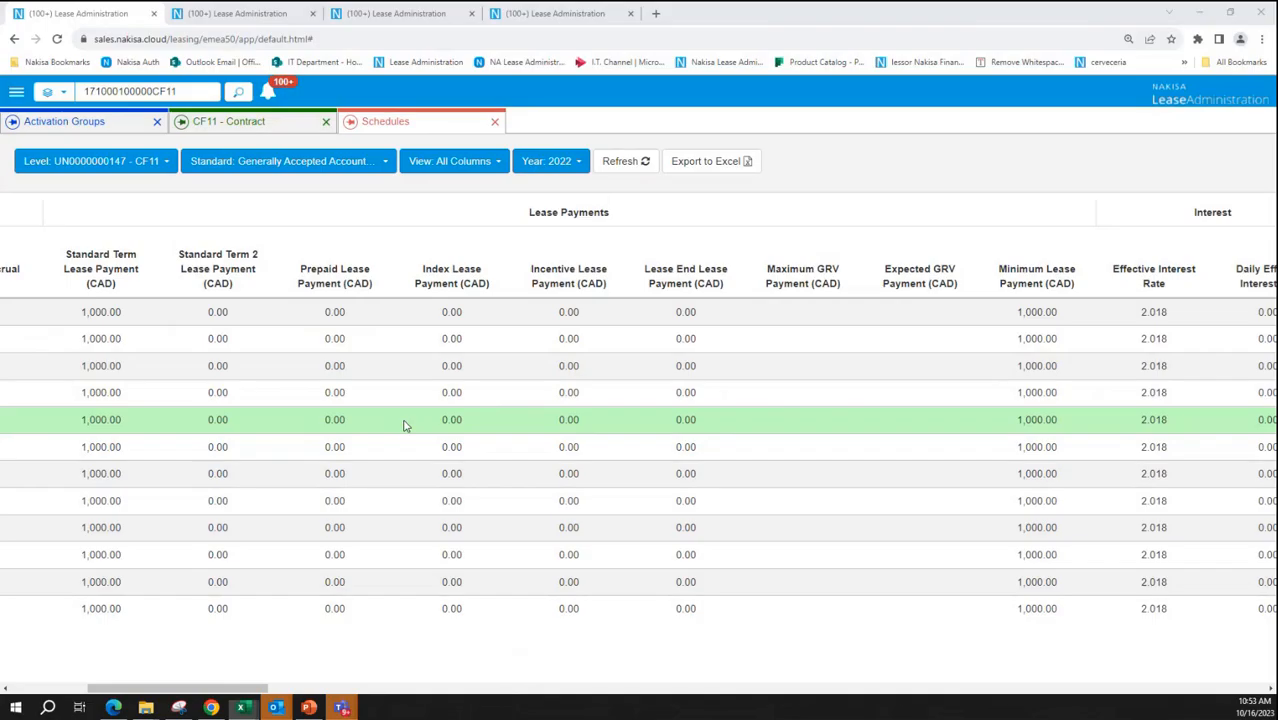
Set the CF11 schedule's year to 2023.
{"action": "left_click_drag", "start_coordinate": [260, 688], "coordinate": [153, 678]}
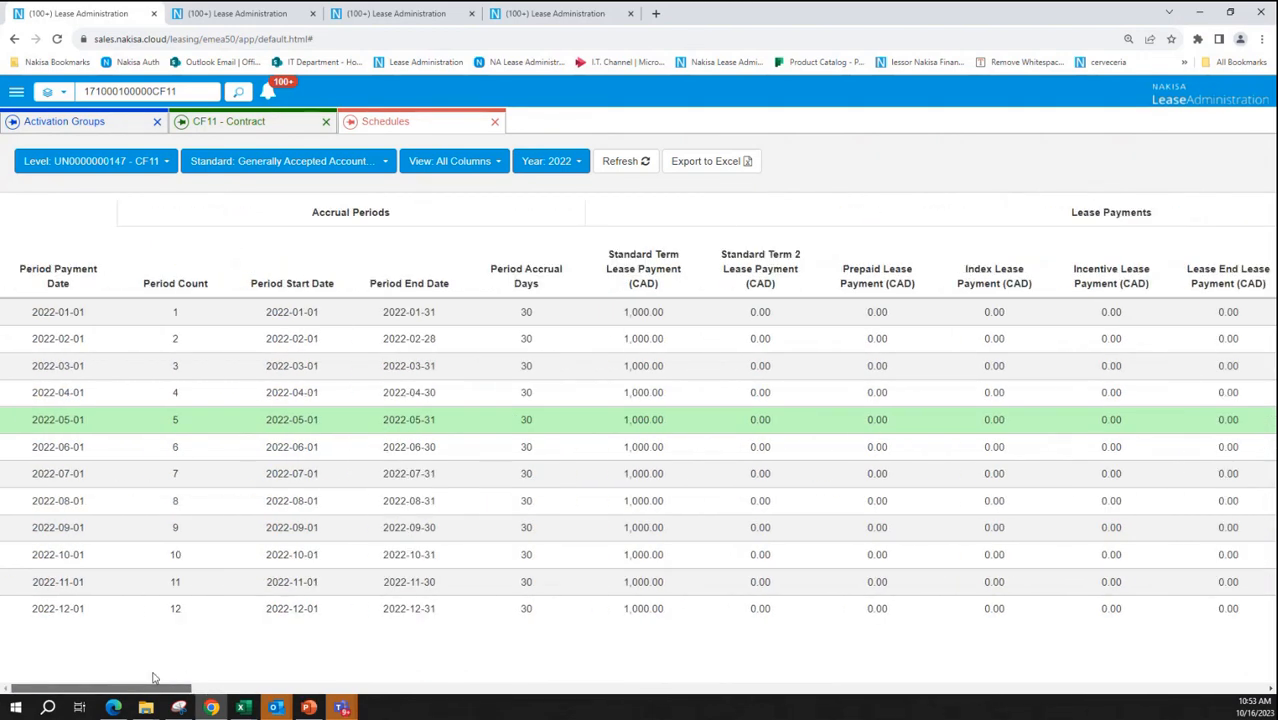
{"action": "left_click", "coordinate": [550, 161]}
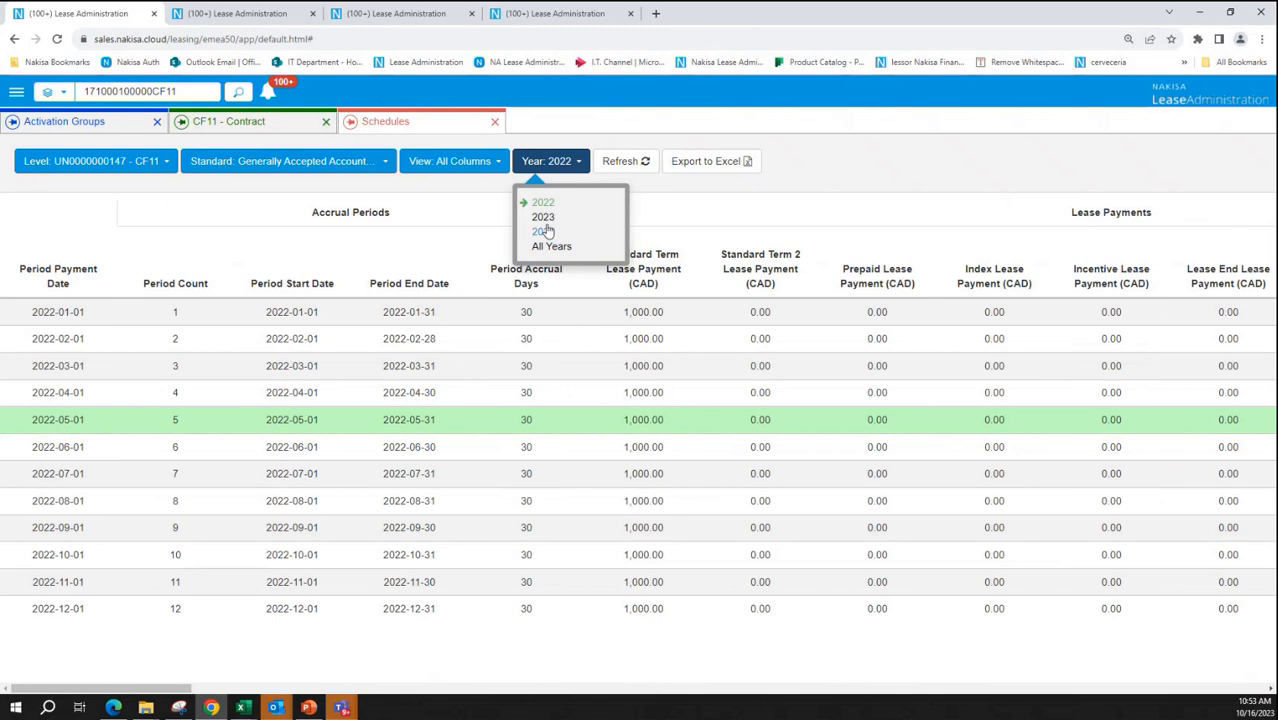
{"action": "left_click", "coordinate": [543, 217]}
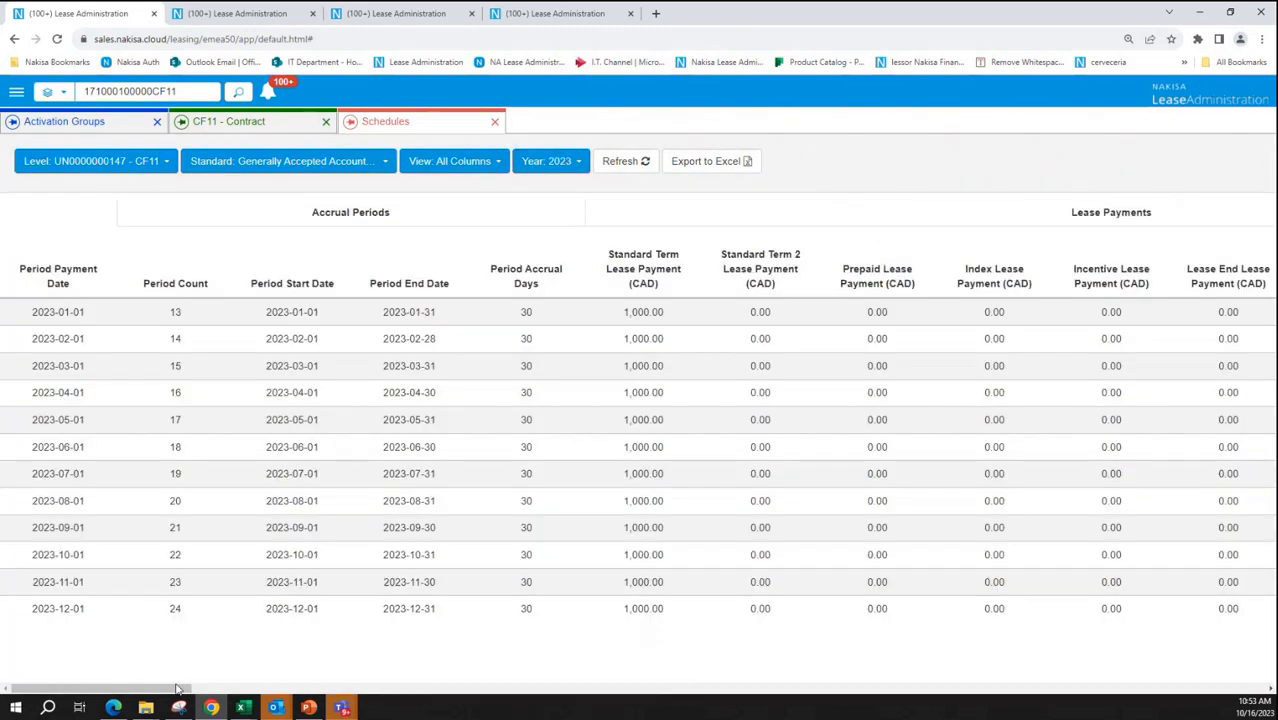
Compare the January 2023 Opening GBV in the CF11 schedule with the Opening Gross Book Value in cell AJ216 of the export.
{"action": "left_click_drag", "start_coordinate": [178, 695], "coordinate": [587, 707]}
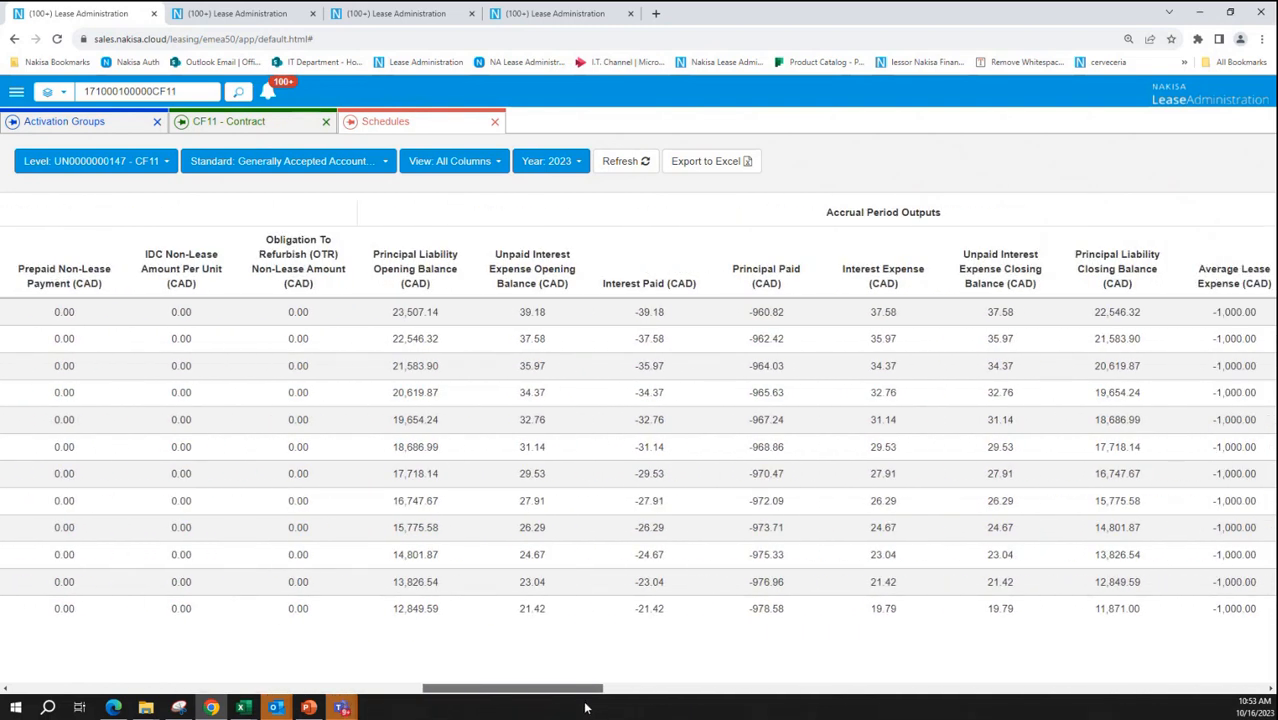
{"action": "key", "text": "alt+Tab"}
{"action": "key", "text": "alt+Tab"}
{"action": "left_click_drag", "start_coordinate": [465, 690], "coordinate": [641, 693]}
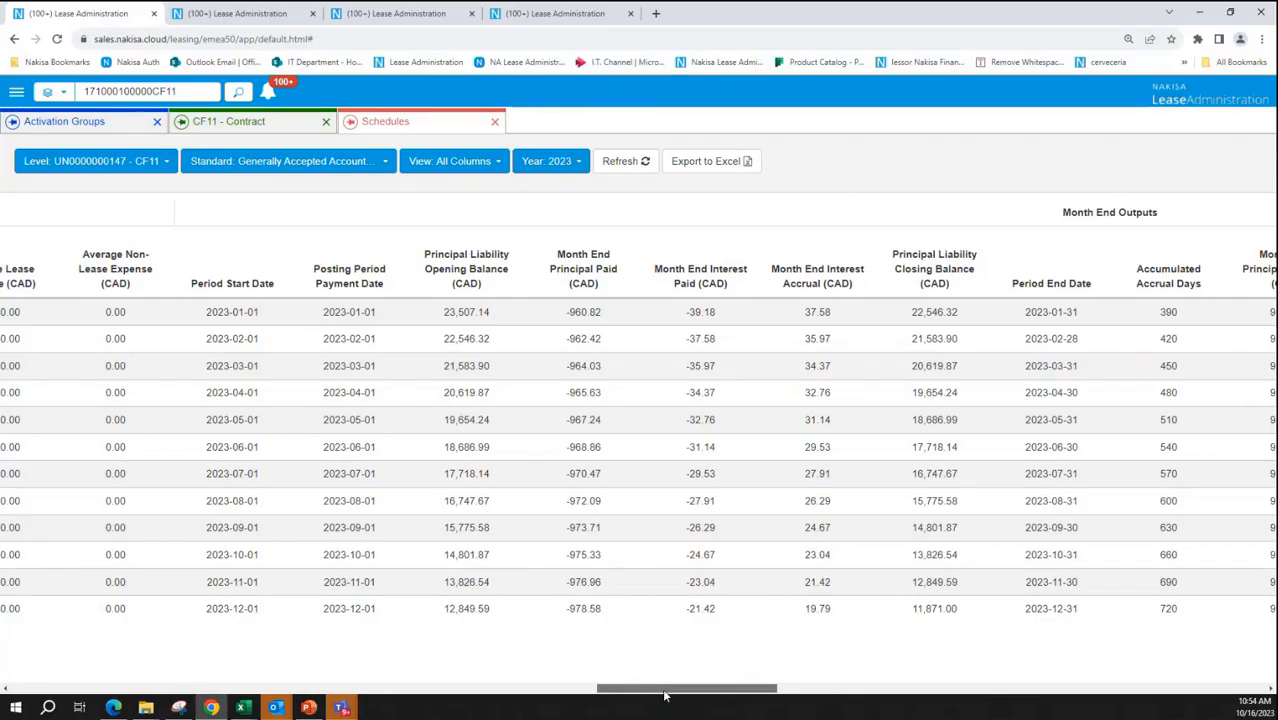
{"action": "left_click_drag", "start_coordinate": [664, 694], "coordinate": [863, 694]}
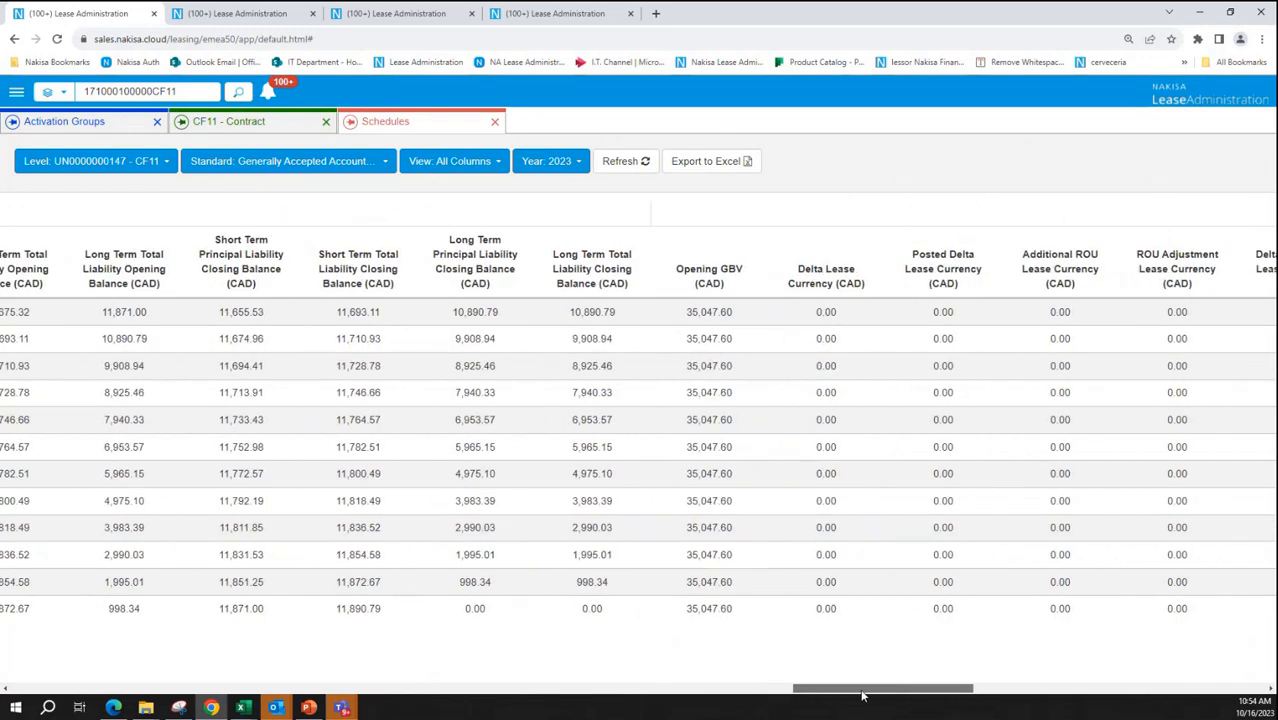
{"action": "key", "text": "alt+Tab"}
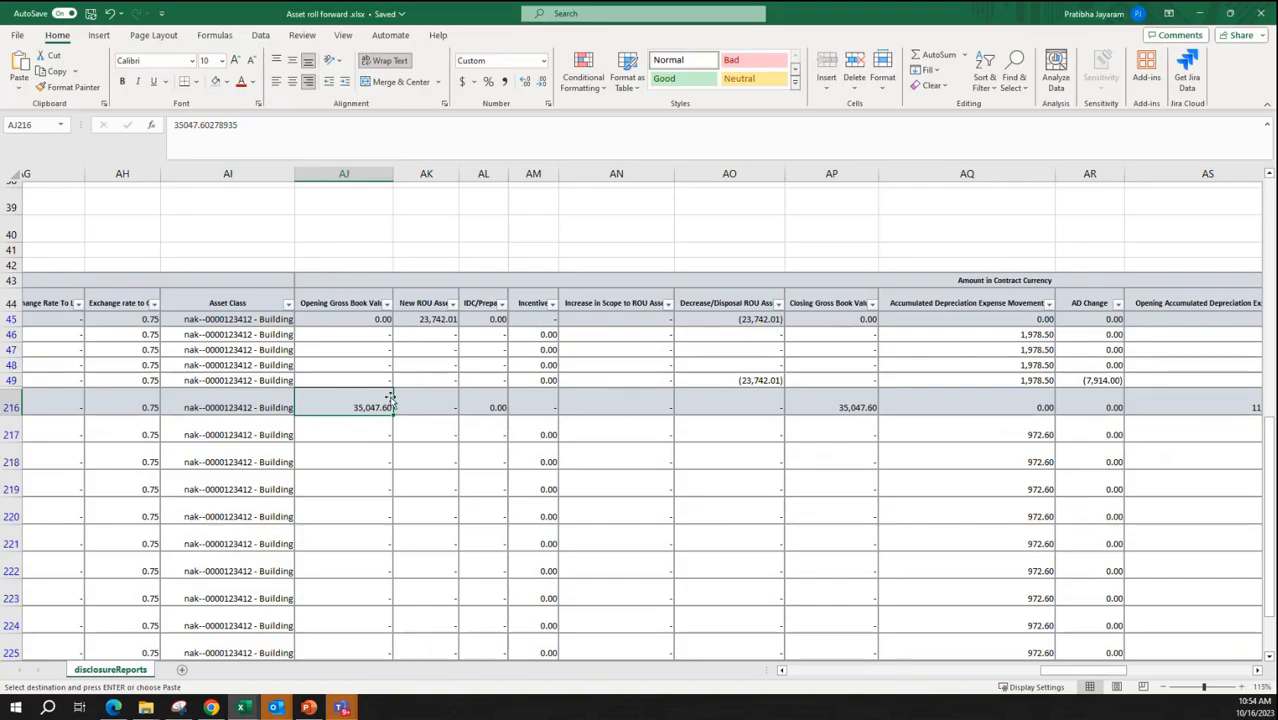
{"action": "key", "text": "alt+Tab"}
{"action": "left_click_drag", "start_coordinate": [673, 316], "coordinate": [756, 318]}
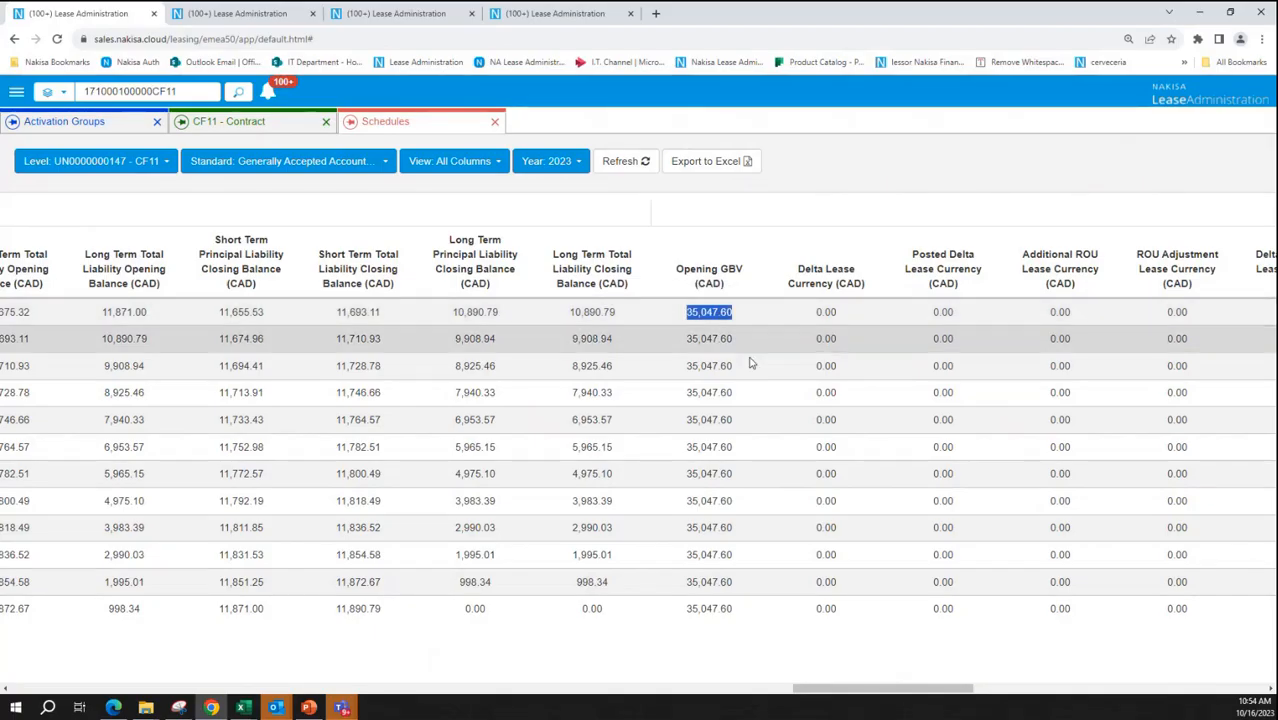
{"action": "key", "text": "alt+Tab"}
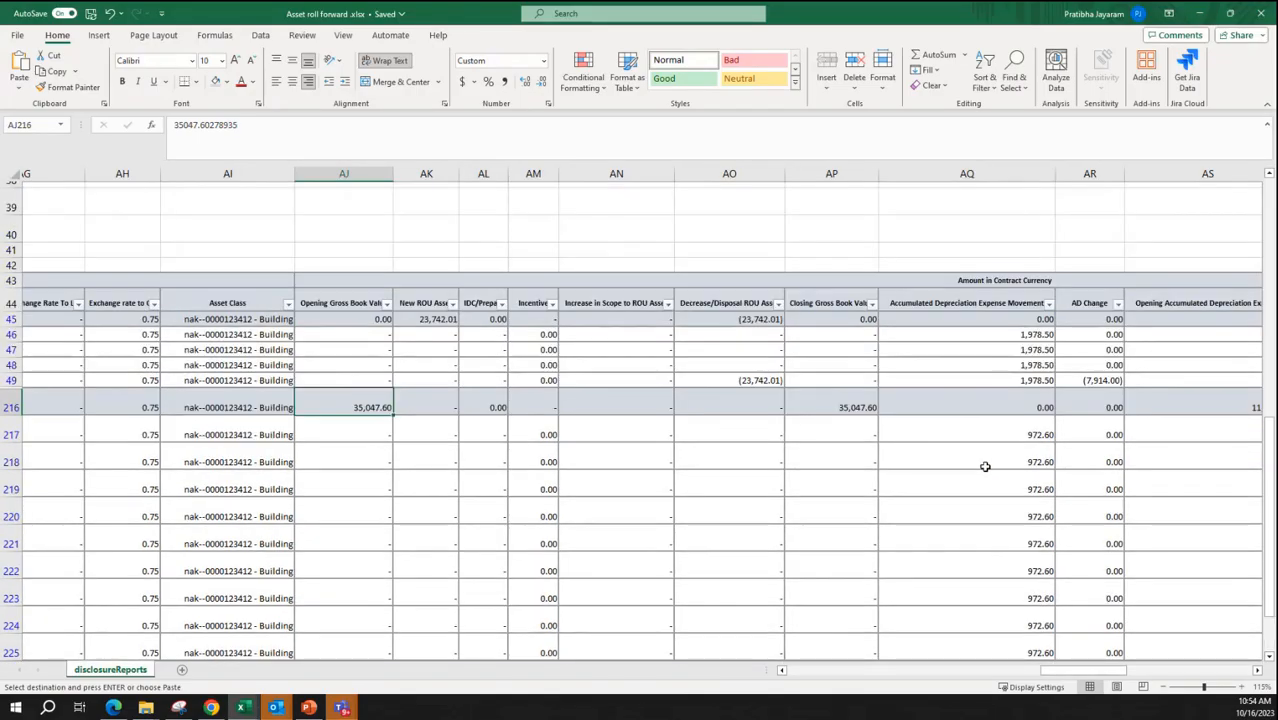
Examine CF11's monthly Accumulated Depreciation Expense Movement, Opening Accumulated Depreciation and the Closing Net Book Value in cell AV216.
{"action": "left_click", "coordinate": [982, 489]}
{"action": "left_click_drag", "start_coordinate": [1060, 671], "coordinate": [1082, 672]}
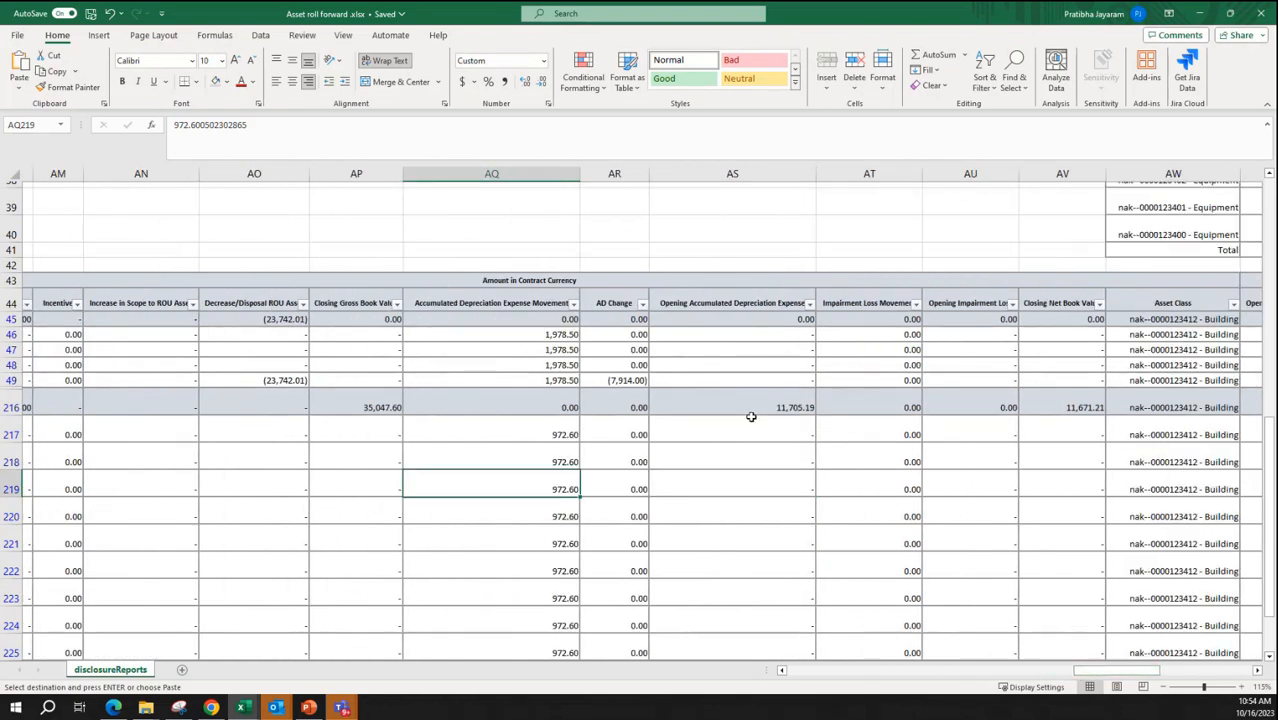
{"action": "scroll", "coordinate": [1050, 590], "scroll_direction": "down", "scroll_amount": 3}
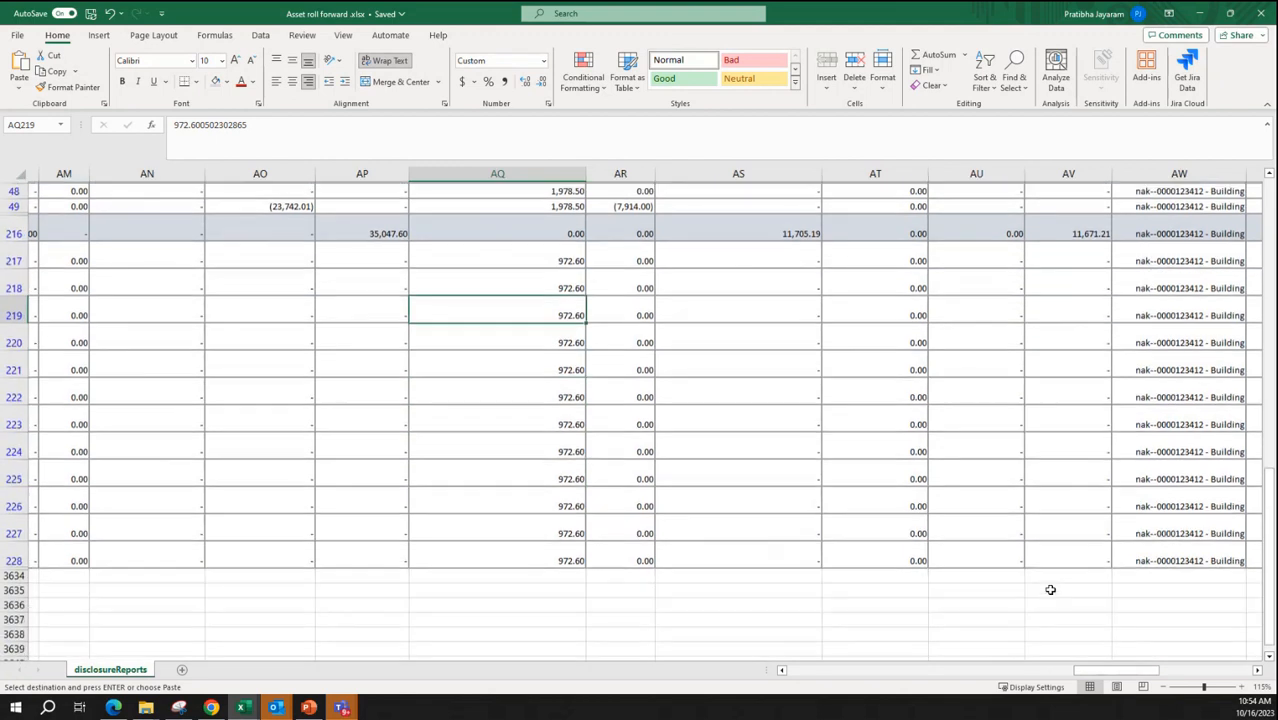
{"action": "scroll", "coordinate": [1050, 590], "scroll_direction": "up", "scroll_amount": 3}
{"action": "left_click", "coordinate": [1052, 362]}
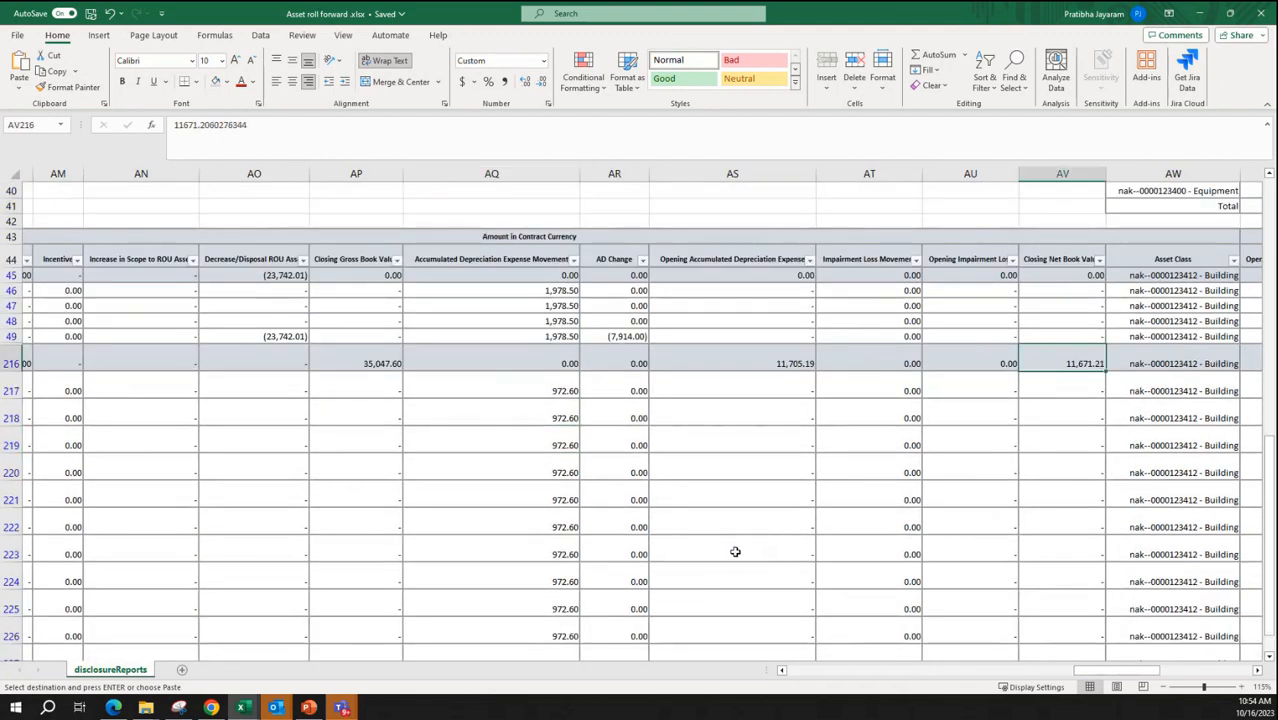
Check the Operating ROU Asset depreciation, Closing AD and NBV columns in the CF11 schedule for 2023.
{"action": "key", "text": "alt+Tab"}
{"action": "left_click_drag", "start_coordinate": [928, 694], "coordinate": [1164, 706]}
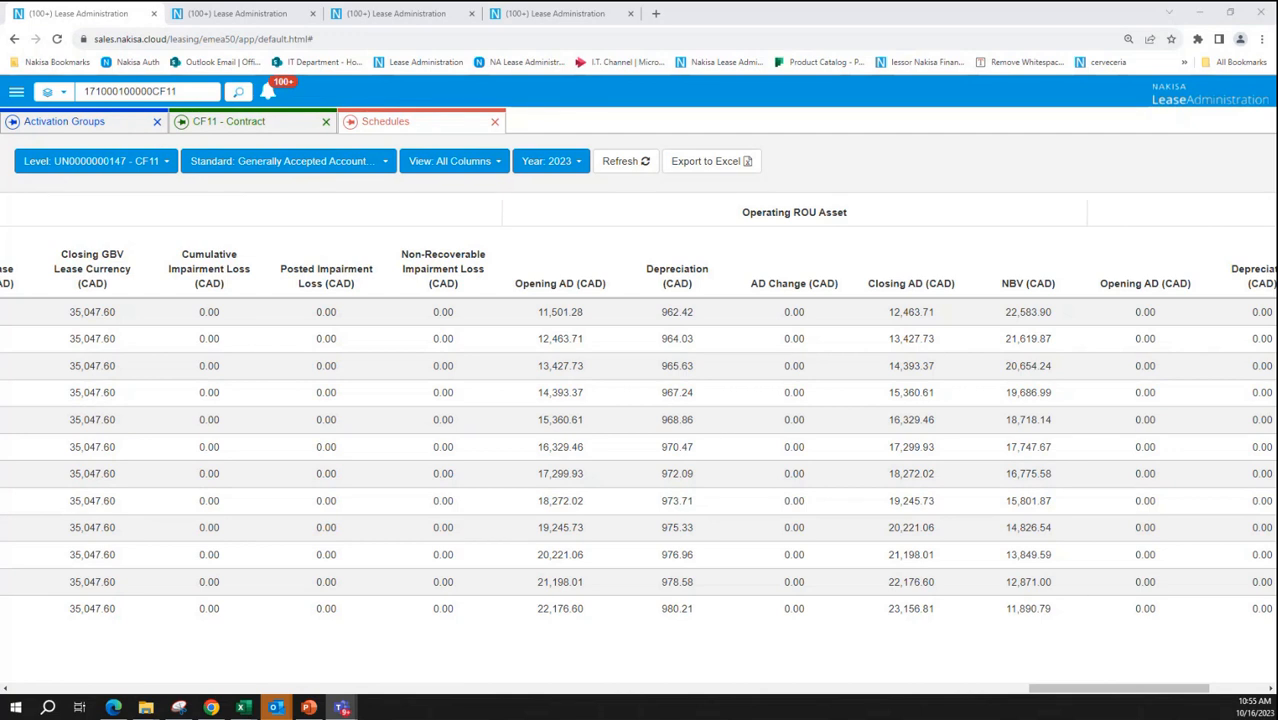
{"action": "key", "text": "alt+Tab"}
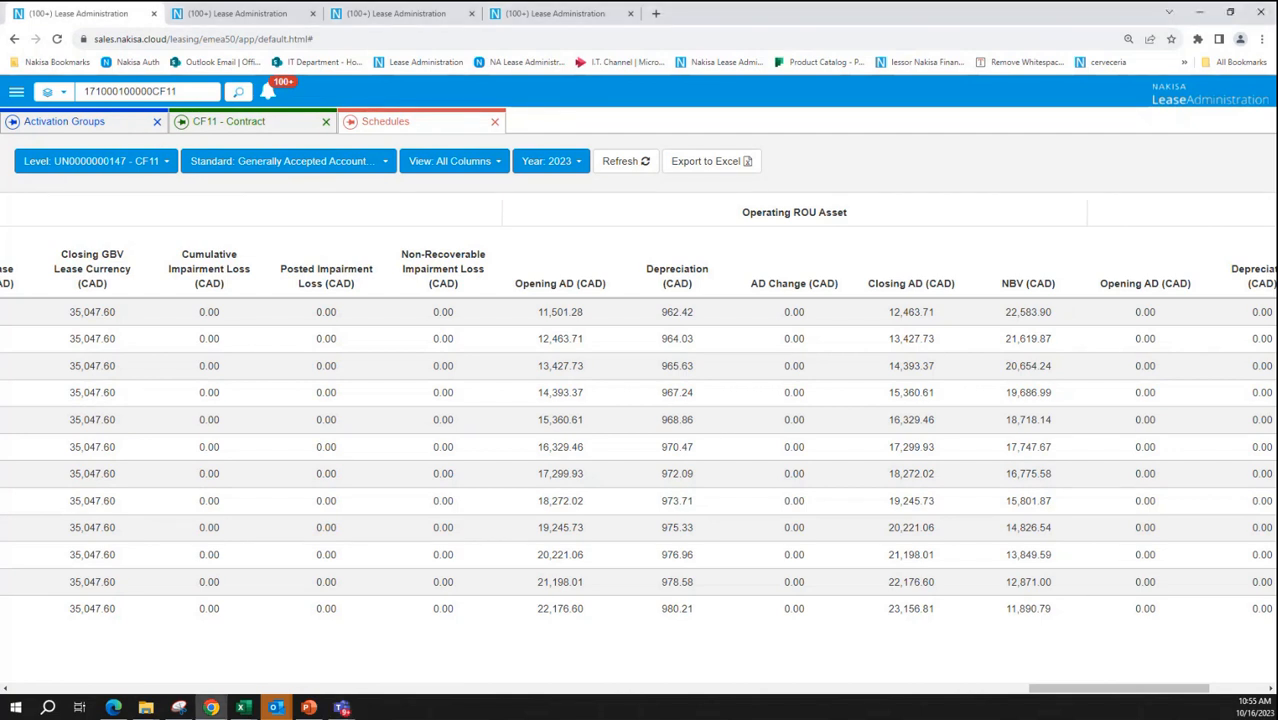